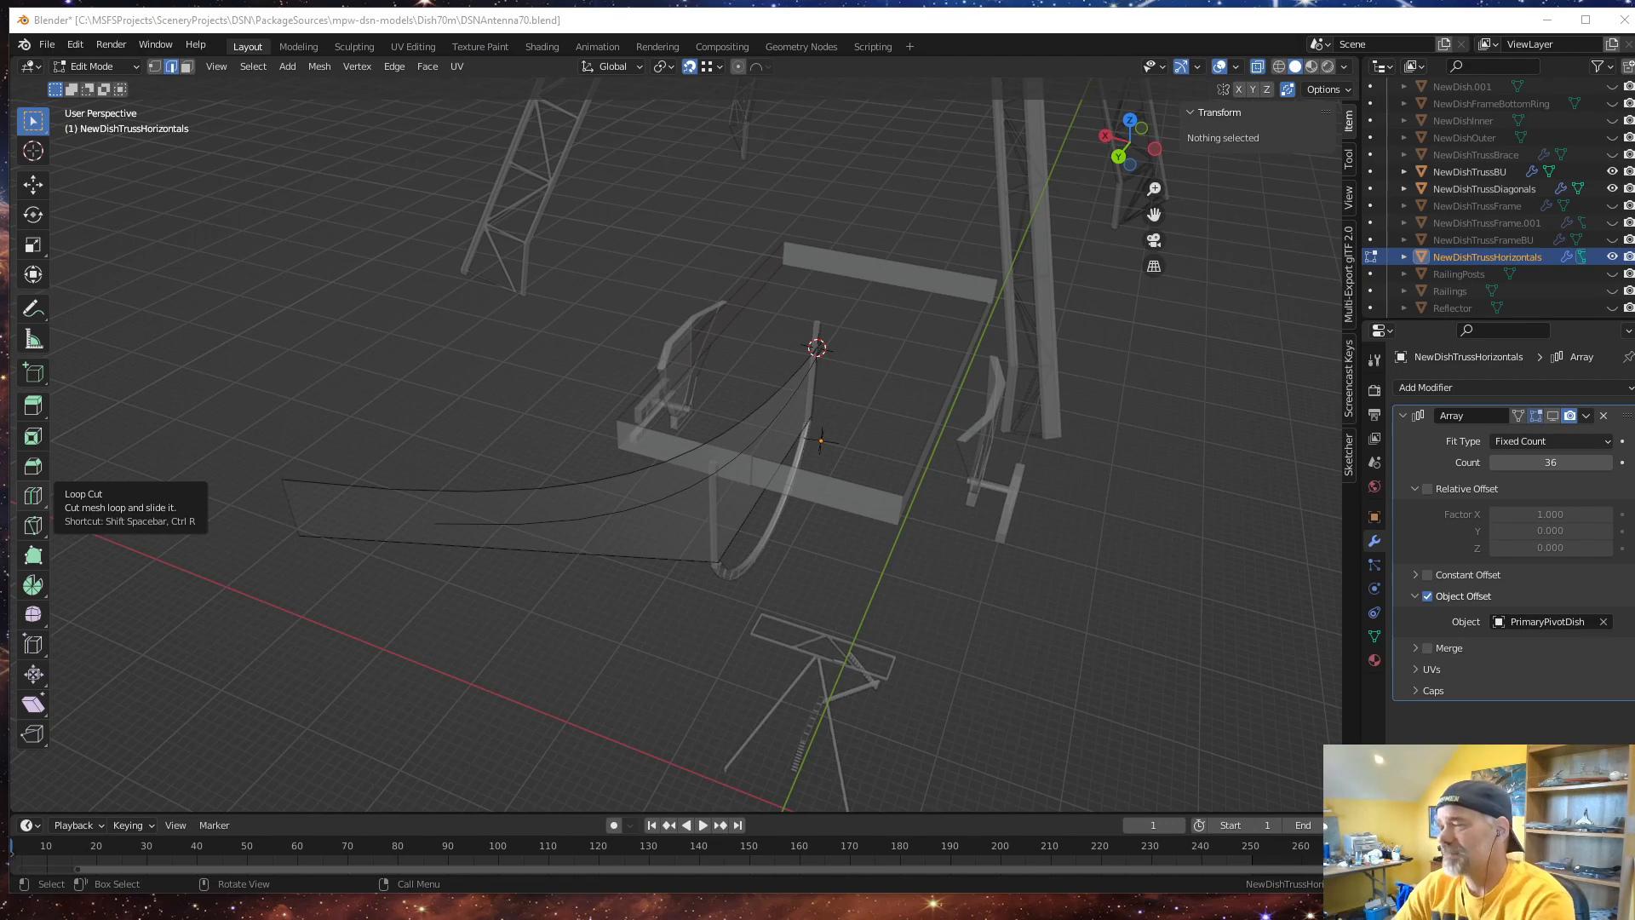
Unhide the NewDish.001 dish to view it together with the truss section, and hide it again
{"action": "mouse_move", "coordinate": [536, 621]}
{"action": "middle_mouse_down"}
{"action": "mouse_move", "coordinate": [511, 595]}
{"action": "mouse_move", "coordinate": [552, 599]}
{"action": "middle_mouse_up"}
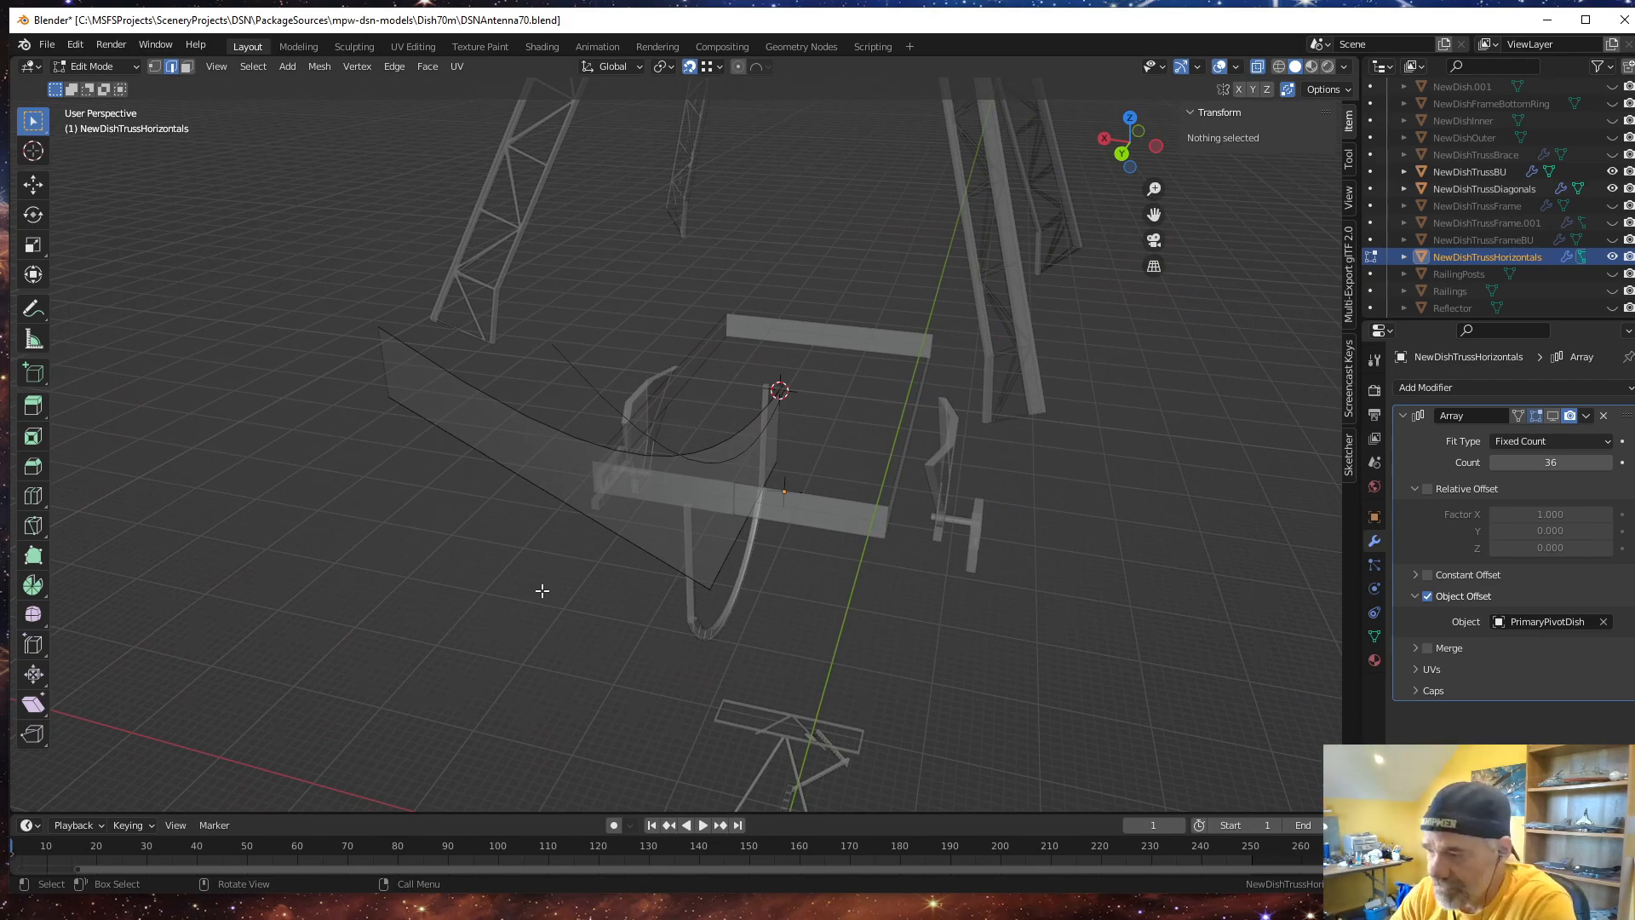
{"action": "middle_click_drag", "start_coordinate": [533, 595], "coordinate": [522, 603]}
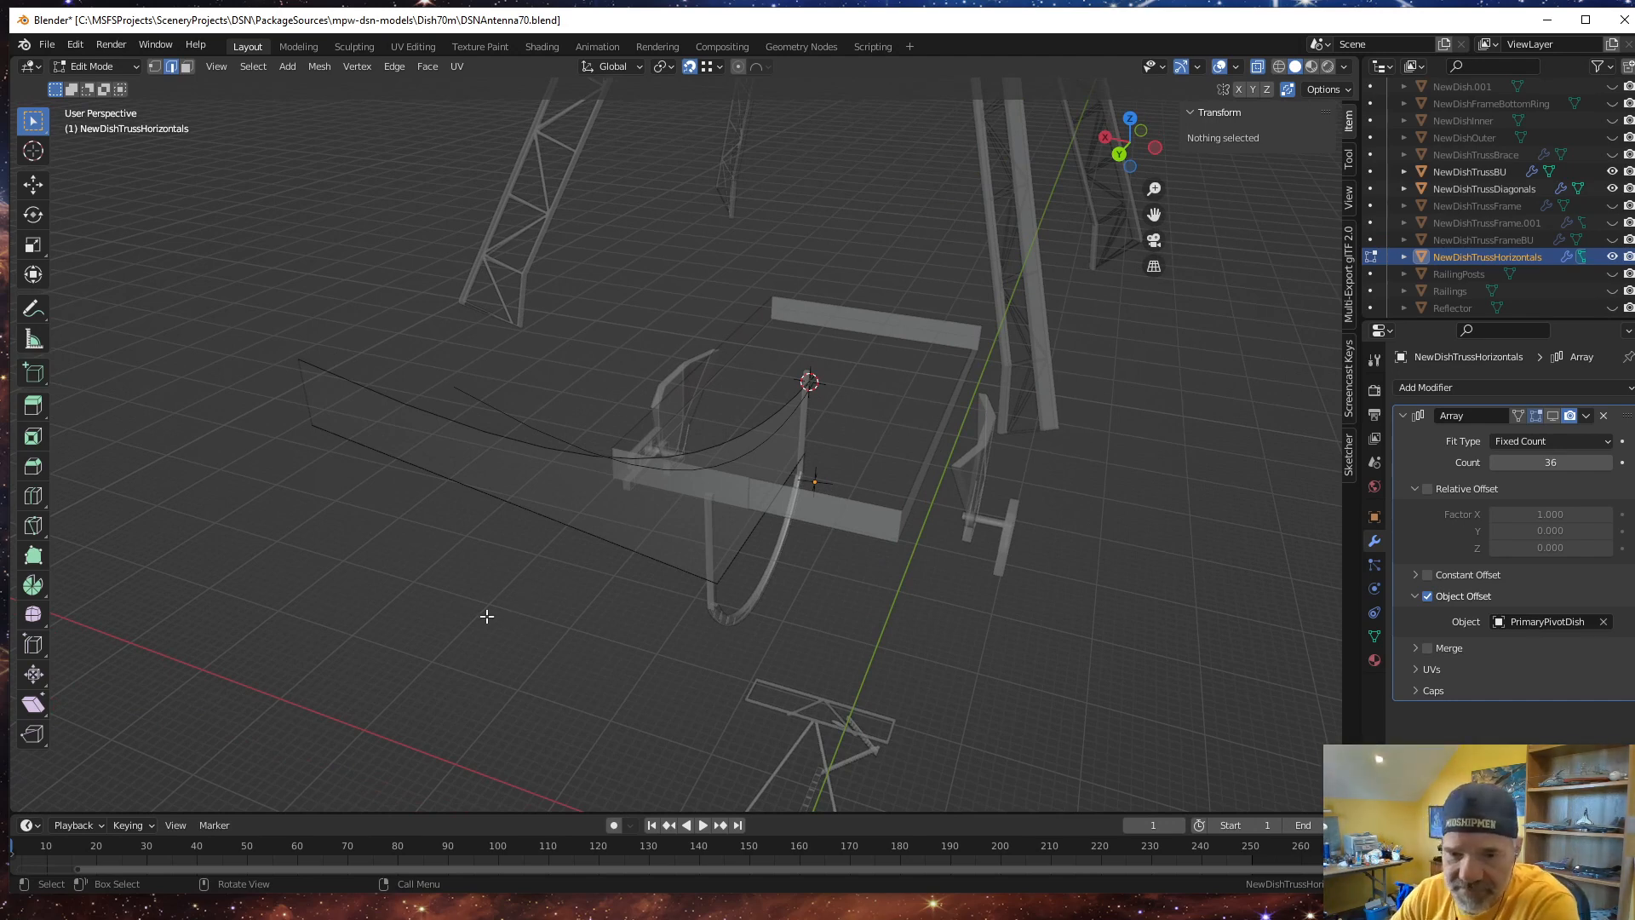
{"action": "scroll", "coordinate": [522, 622], "scroll_direction": "down", "scroll_amount": 2}
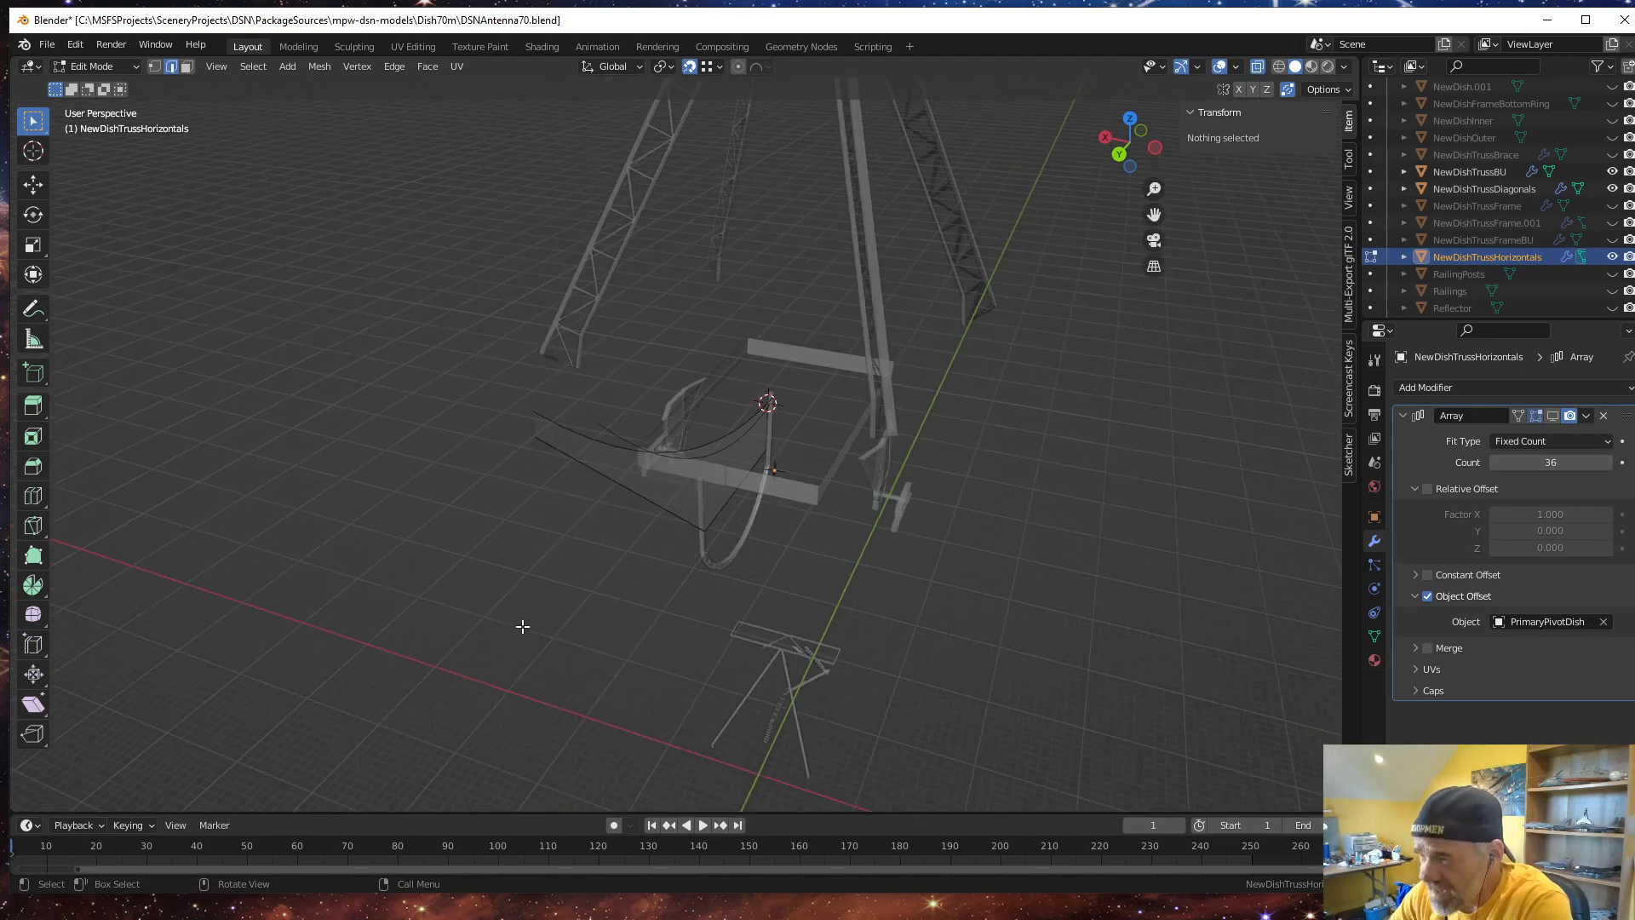
{"action": "middle_click_drag", "start_coordinate": [507, 608], "coordinate": [468, 613]}
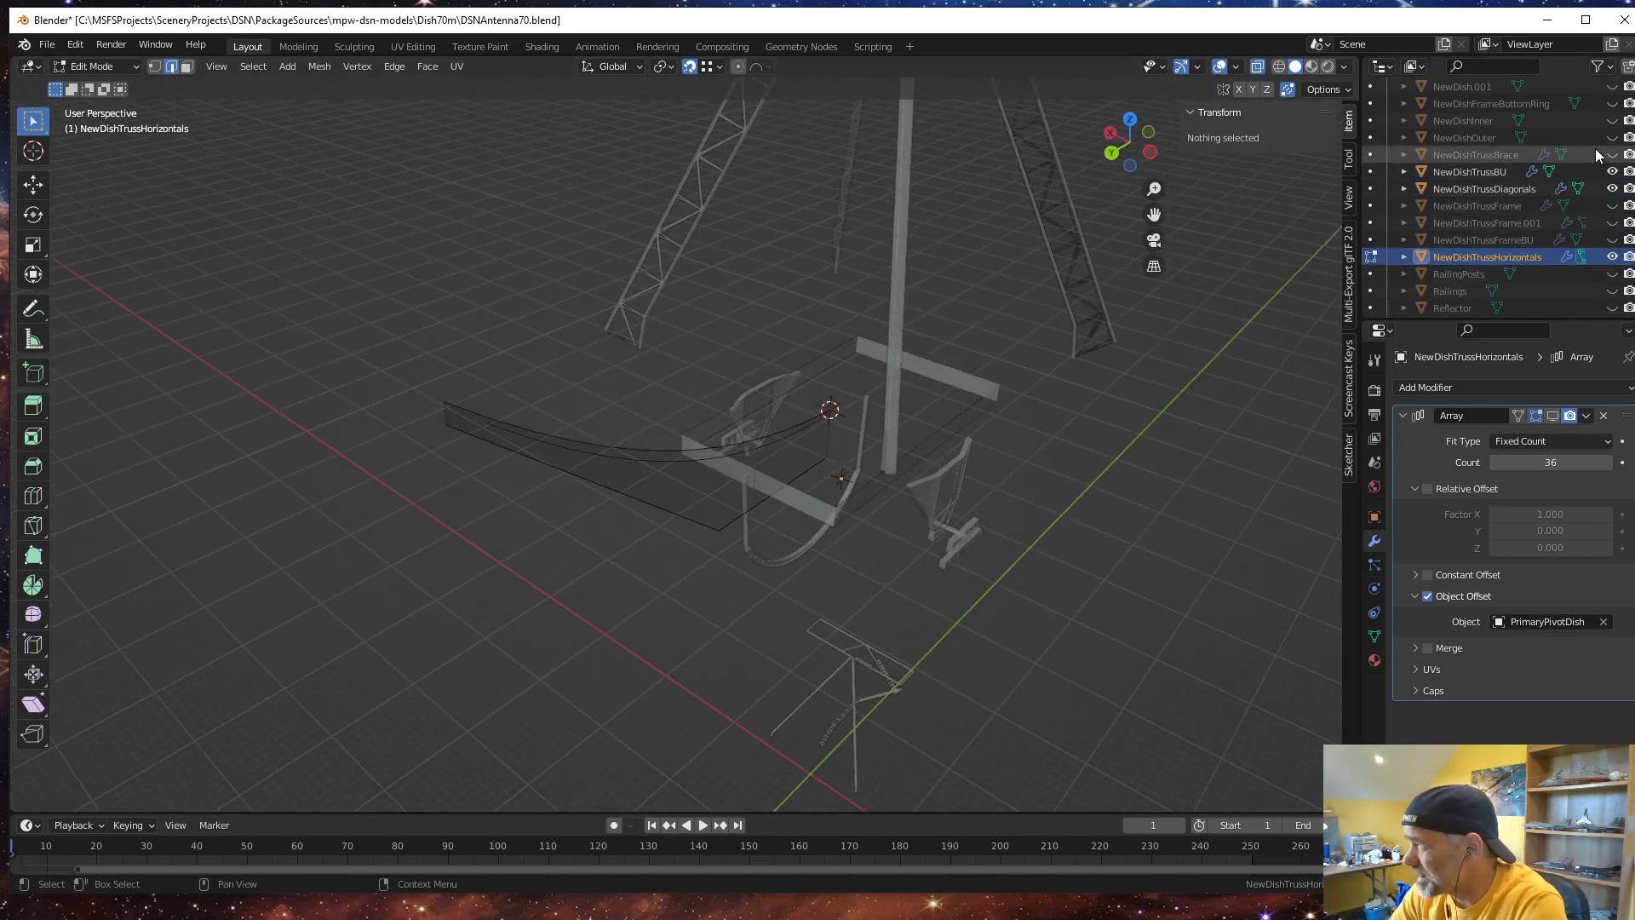
{"action": "left_click", "coordinate": [1612, 86]}
{"action": "scroll", "coordinate": [770, 426], "scroll_direction": "down", "scroll_amount": 6}
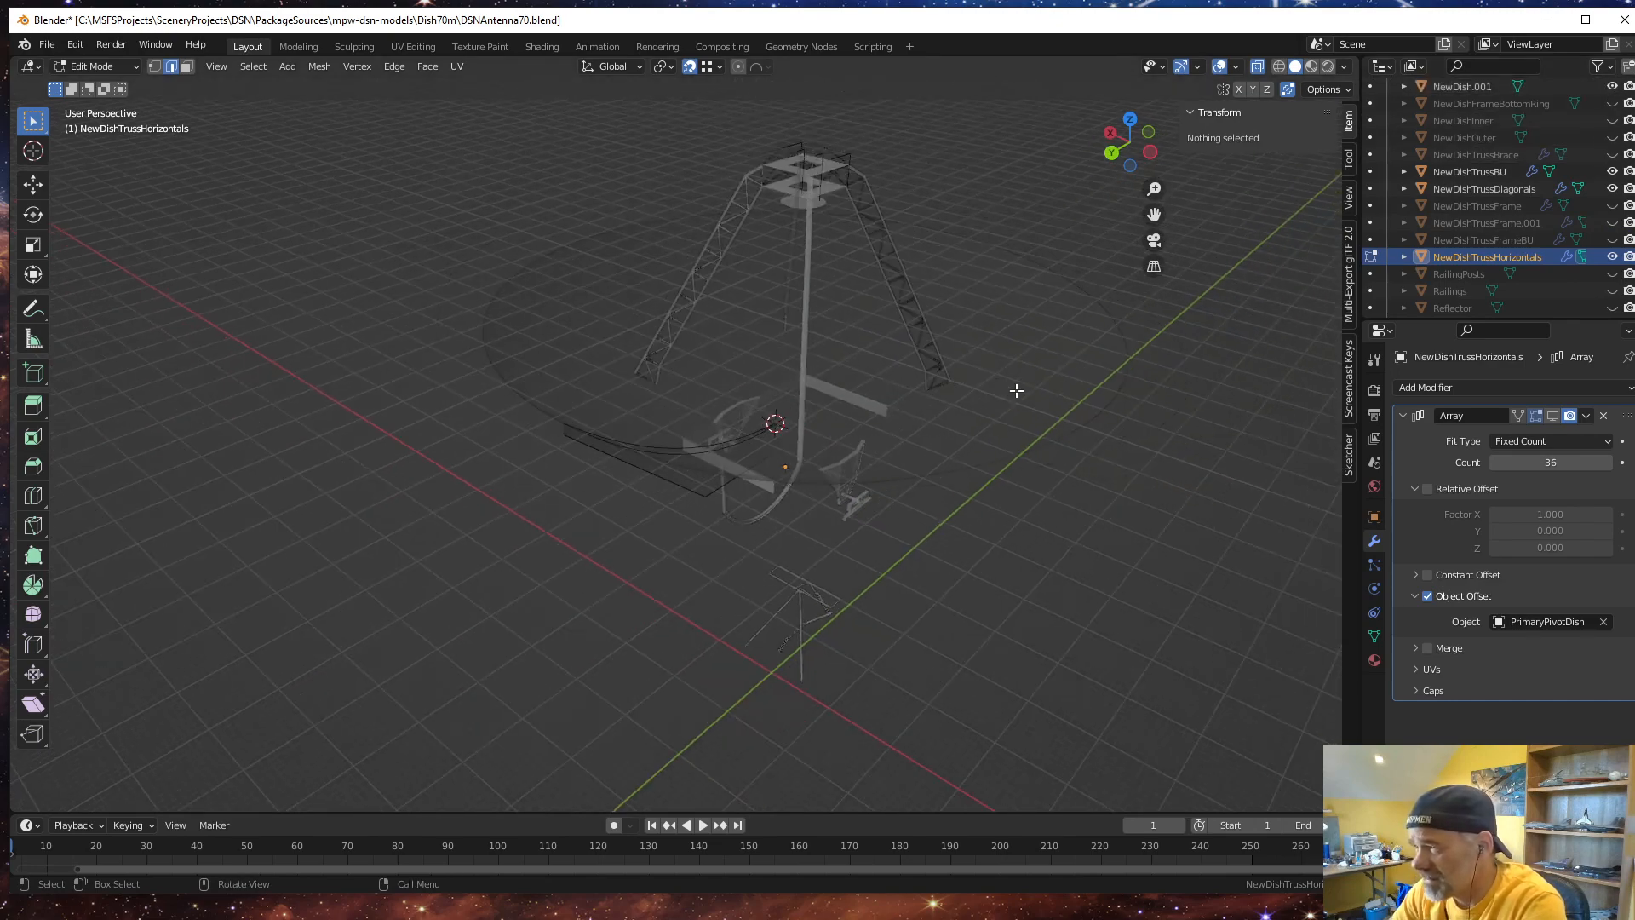
{"action": "middle_click_drag", "start_coordinate": [1007, 493], "coordinate": [937, 558]}
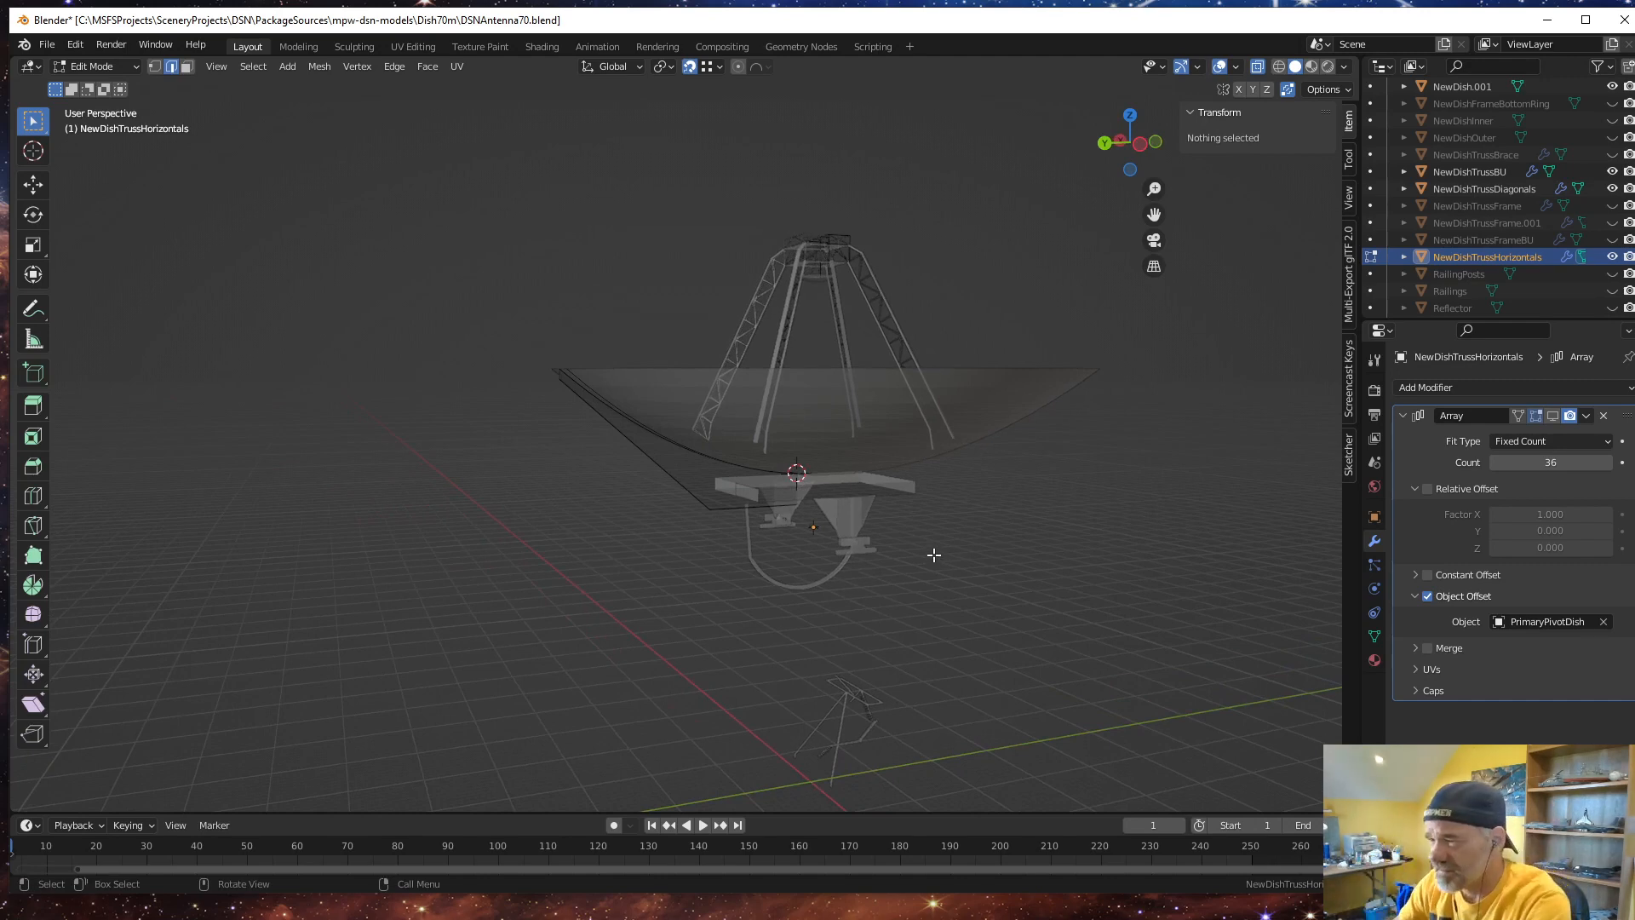
{"action": "middle_click_drag", "start_coordinate": [690, 577], "coordinate": [719, 603]}
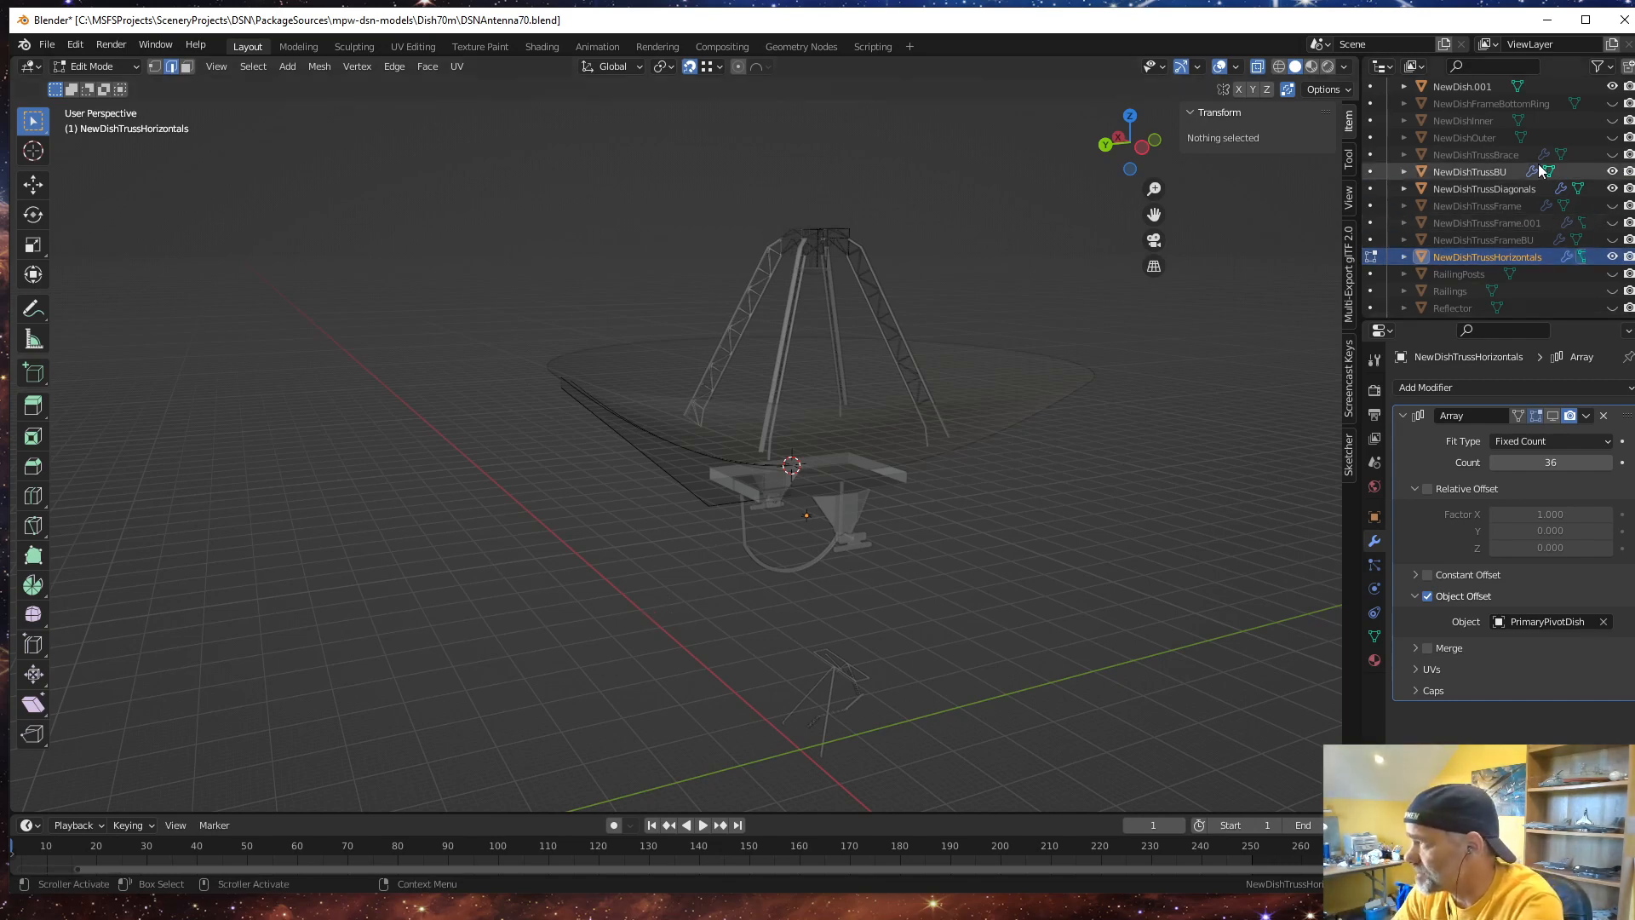
{"action": "left_click", "coordinate": [1612, 88]}
Display the Array modifier of NewDishTrussHorizontals in the viewport and inspect the repeated curves around the dish
{"action": "middle_click_drag", "start_coordinate": [830, 548], "coordinate": [847, 563]}
{"action": "middle_click_drag", "start_coordinate": [778, 621], "coordinate": [685, 637], "text": "shift"}
{"action": "scroll", "coordinate": [681, 622], "scroll_direction": "up", "scroll_amount": 2}
{"action": "scroll", "coordinate": [697, 616], "scroll_direction": "up", "scroll_amount": 2}
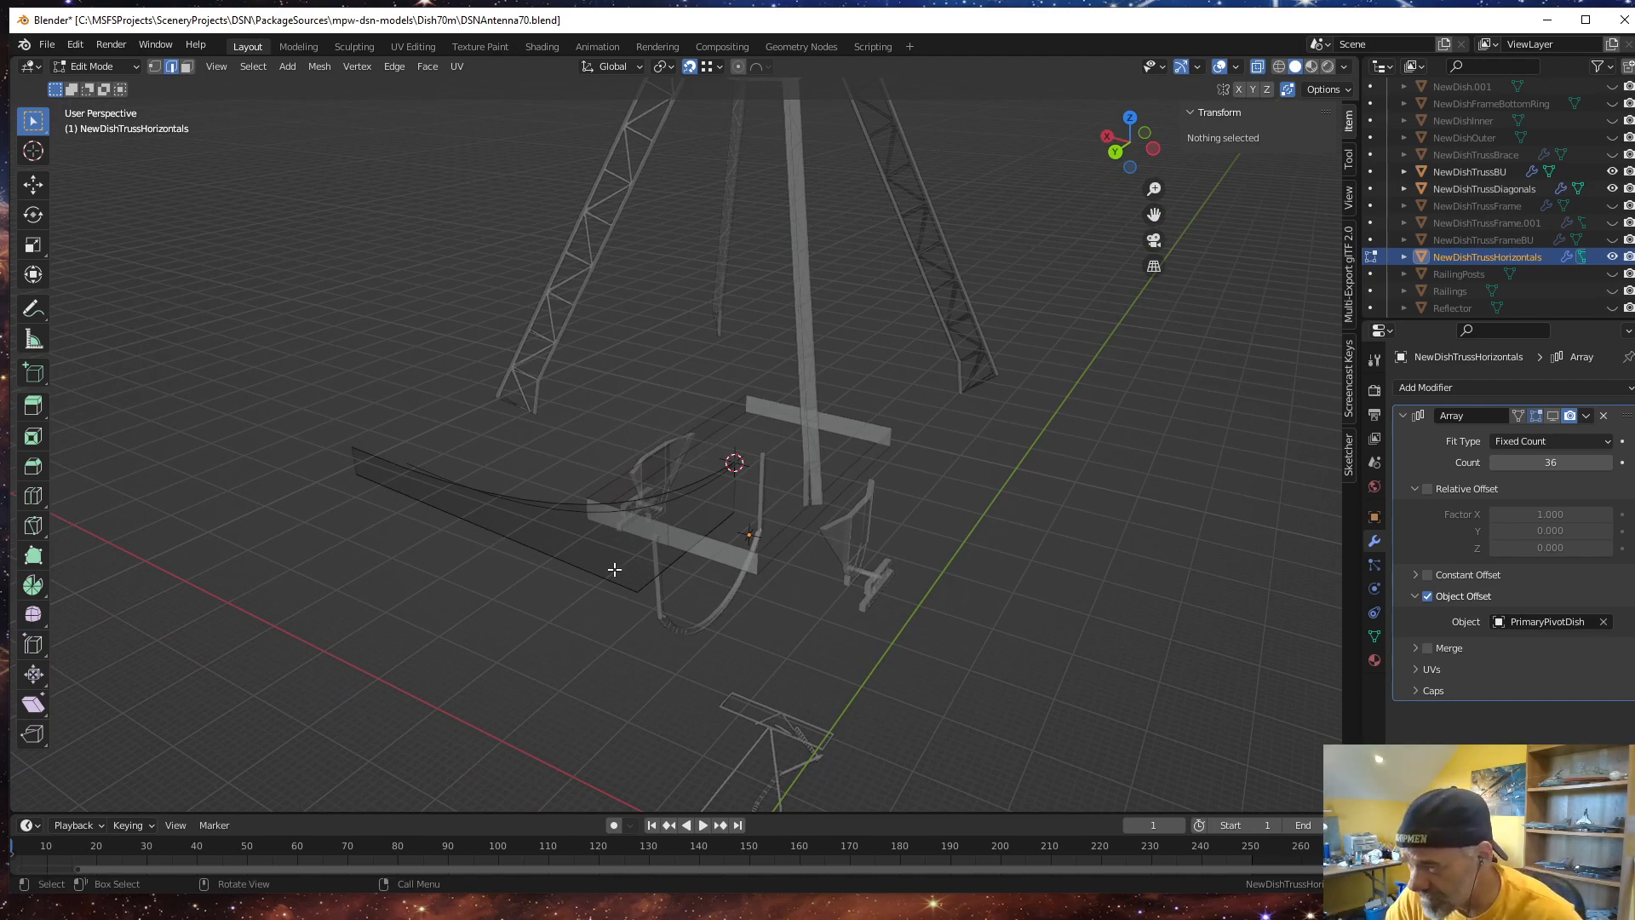
{"action": "mouse_move", "coordinate": [534, 618]}
{"action": "middle_mouse_down"}
{"action": "mouse_move", "coordinate": [500, 613]}
{"action": "mouse_move", "coordinate": [534, 636]}
{"action": "middle_mouse_up"}
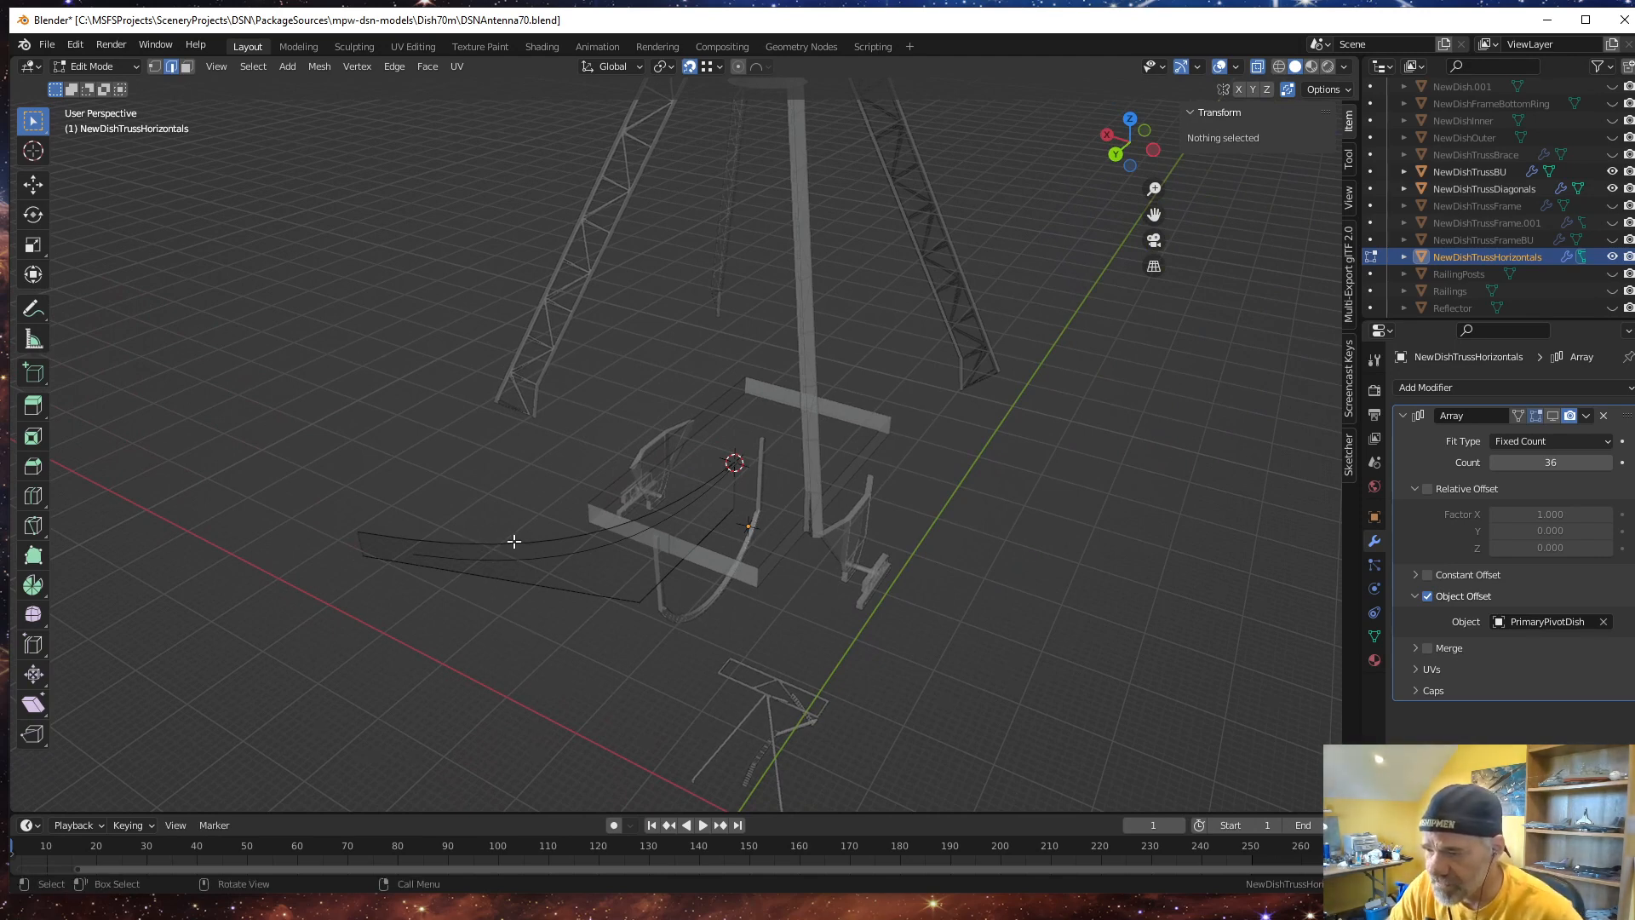
{"action": "middle_click_drag", "start_coordinate": [534, 568], "coordinate": [573, 533]}
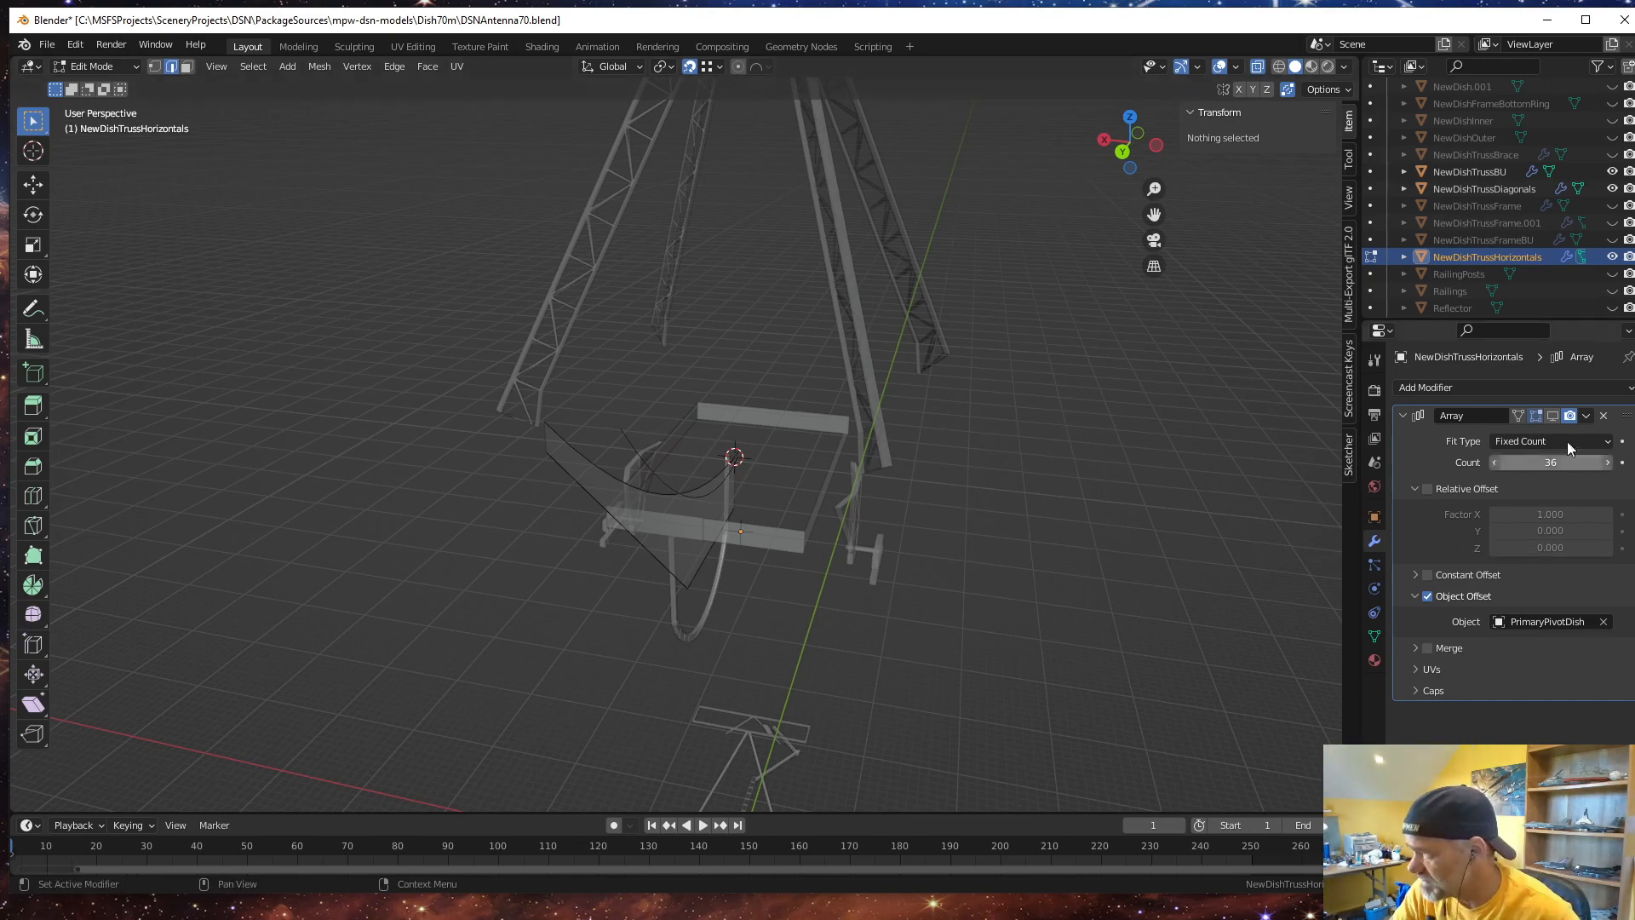
{"action": "left_click", "coordinate": [1552, 415]}
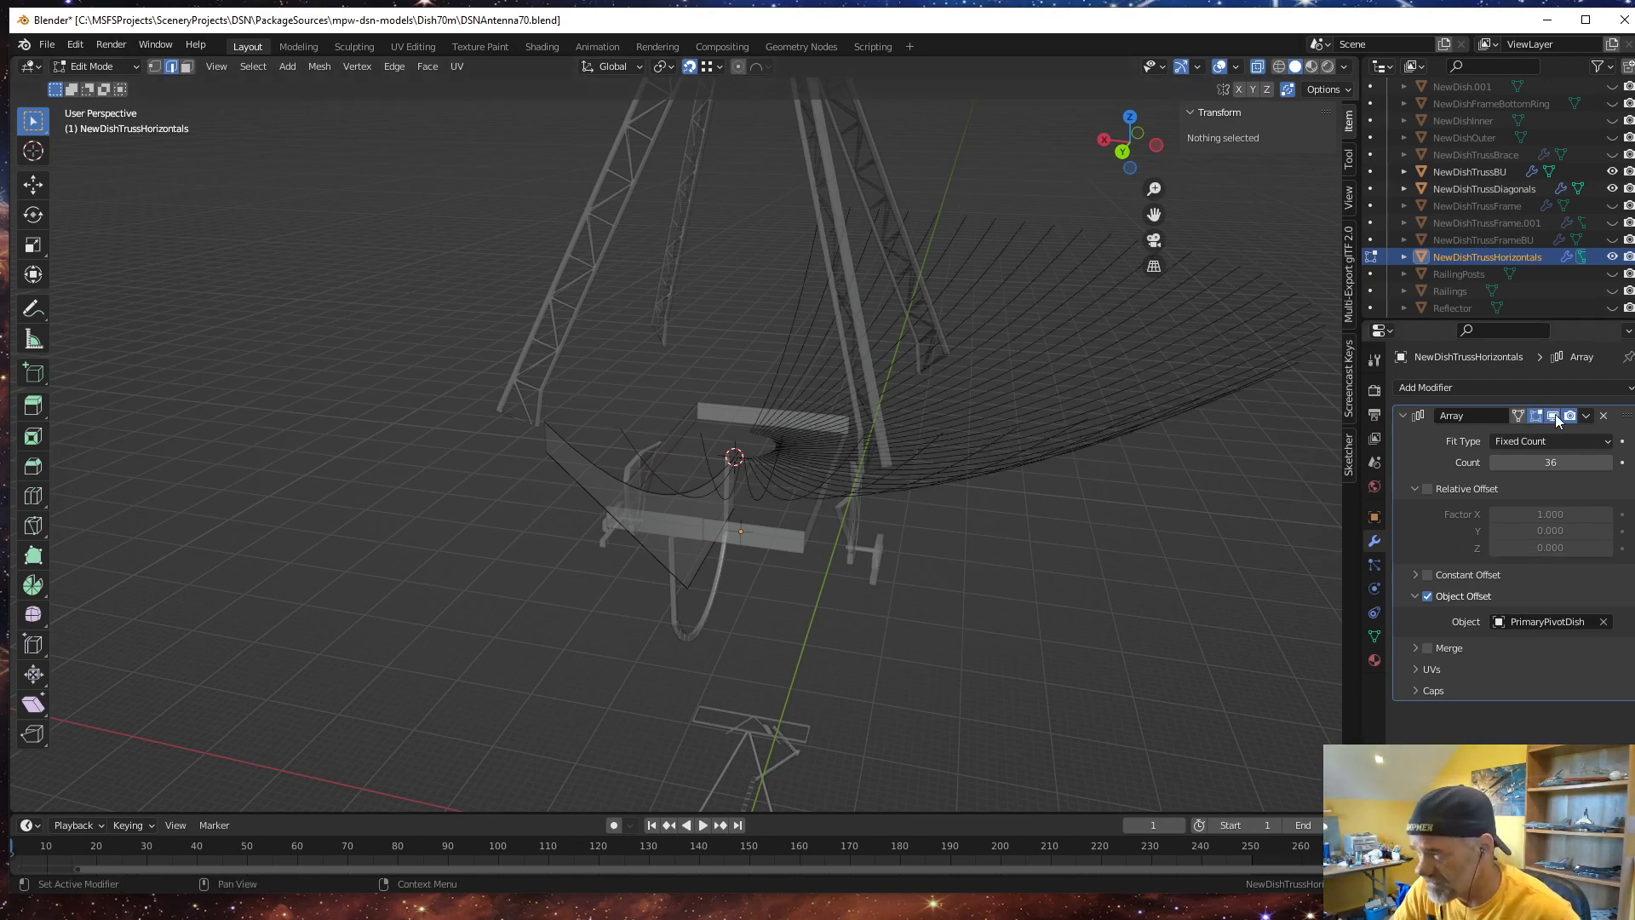
{"action": "middle_click_drag", "start_coordinate": [980, 562], "coordinate": [886, 631]}
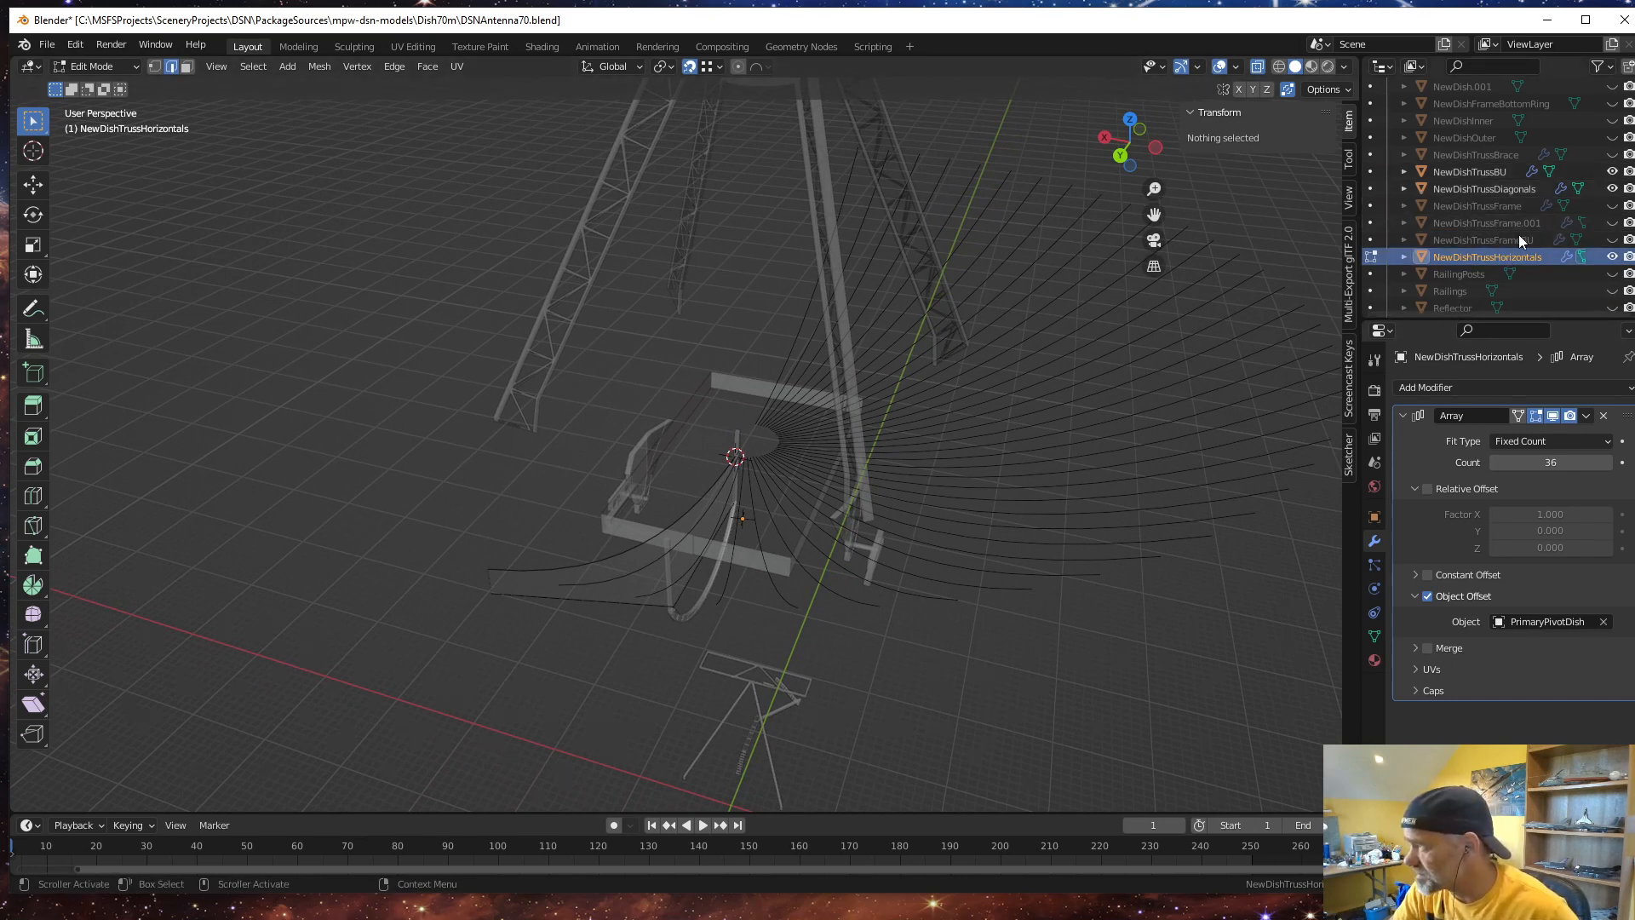
Switch to Object Mode with NewDishTrussBU as the active object and enable the Screencast Keys display
{"action": "left_click", "coordinate": [1501, 171]}
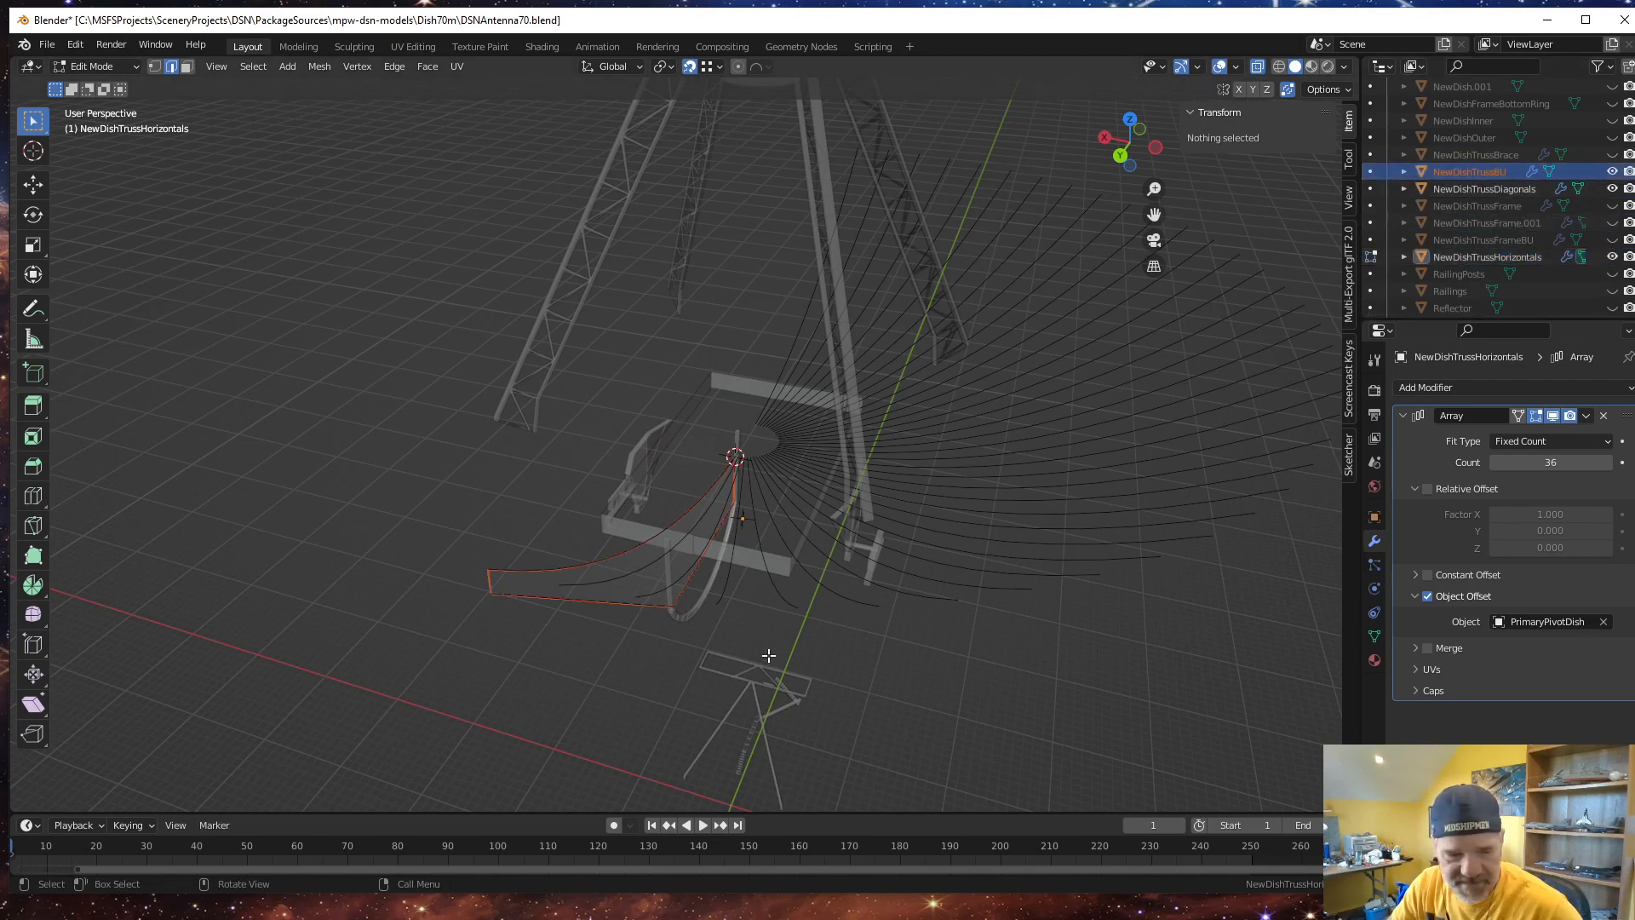
{"action": "key", "text": "Tab"}
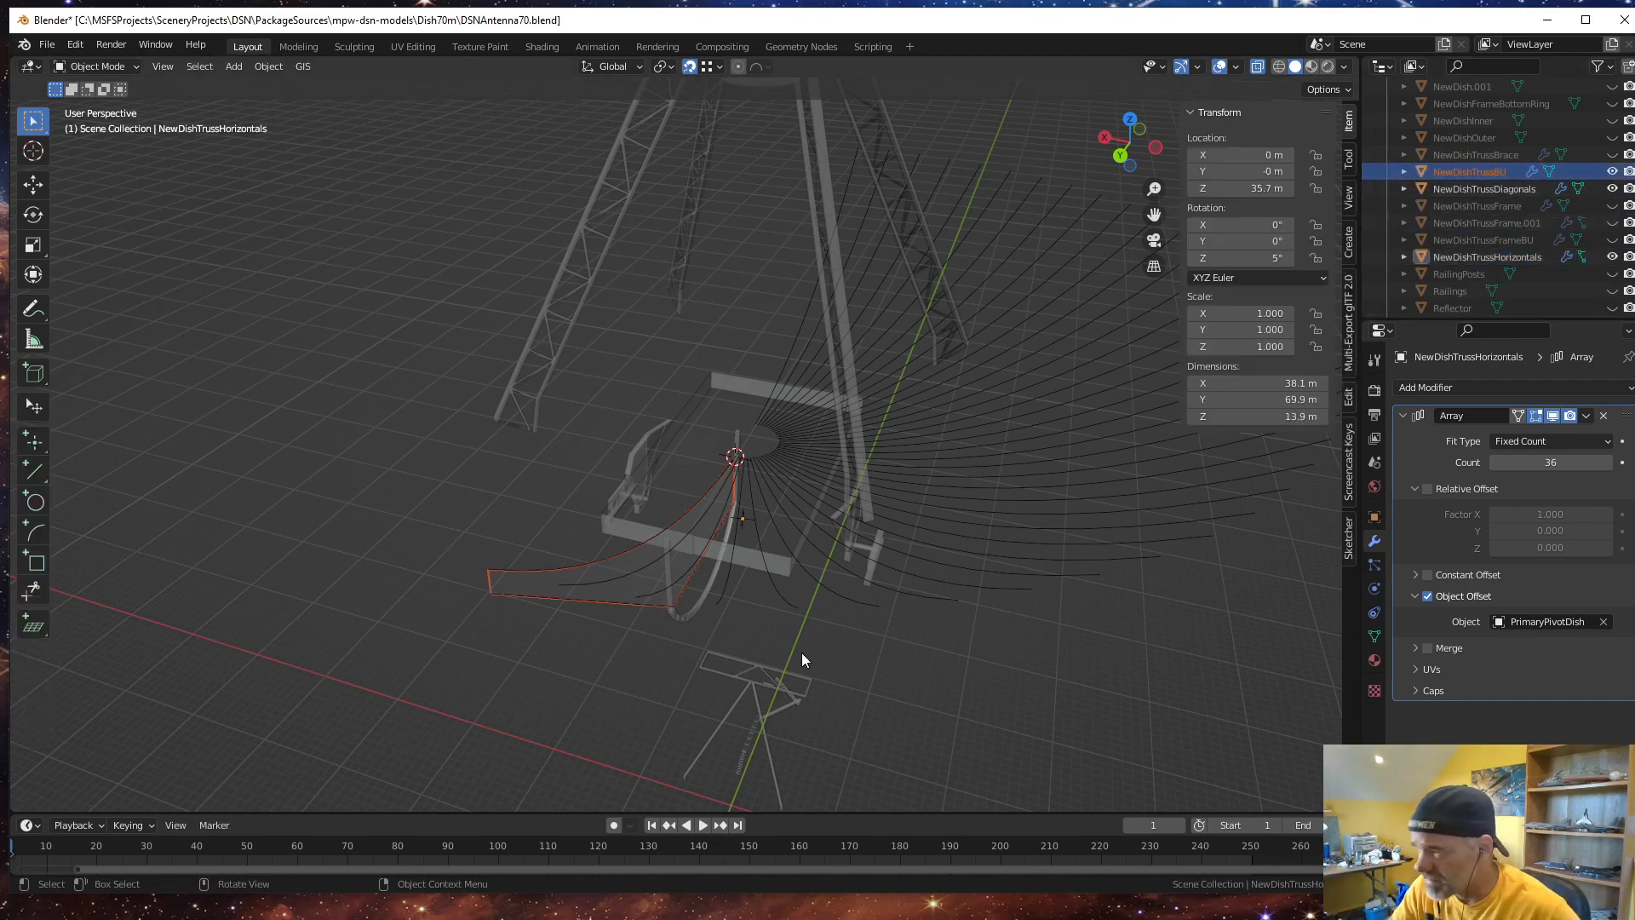
{"action": "left_click", "coordinate": [1490, 172]}
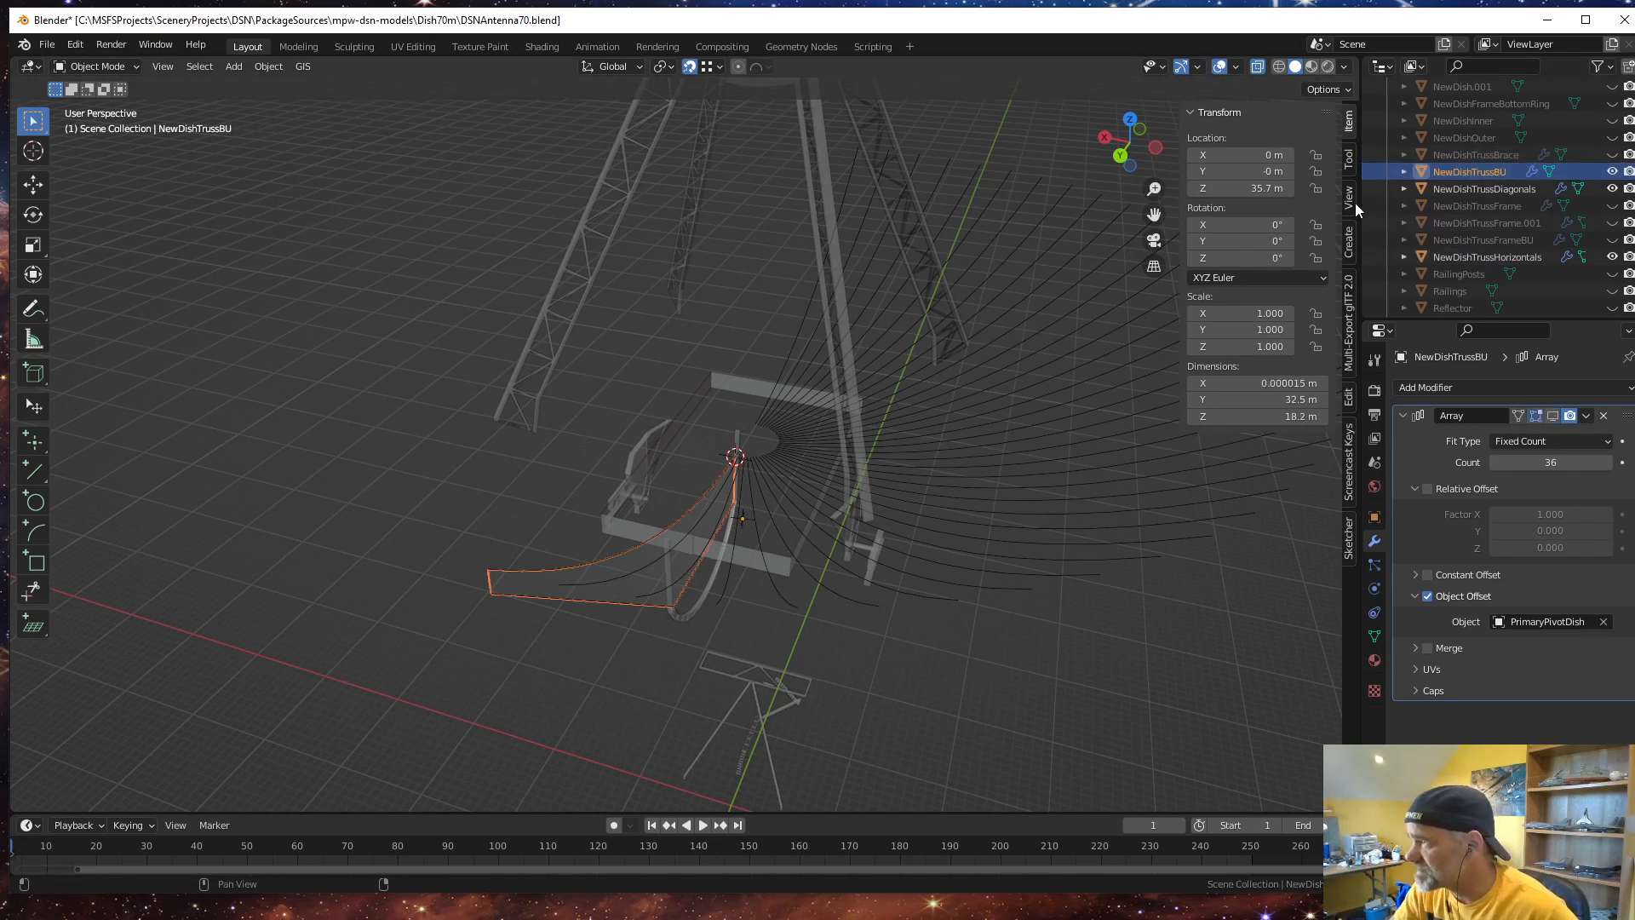
{"action": "left_click", "coordinate": [1349, 463]}
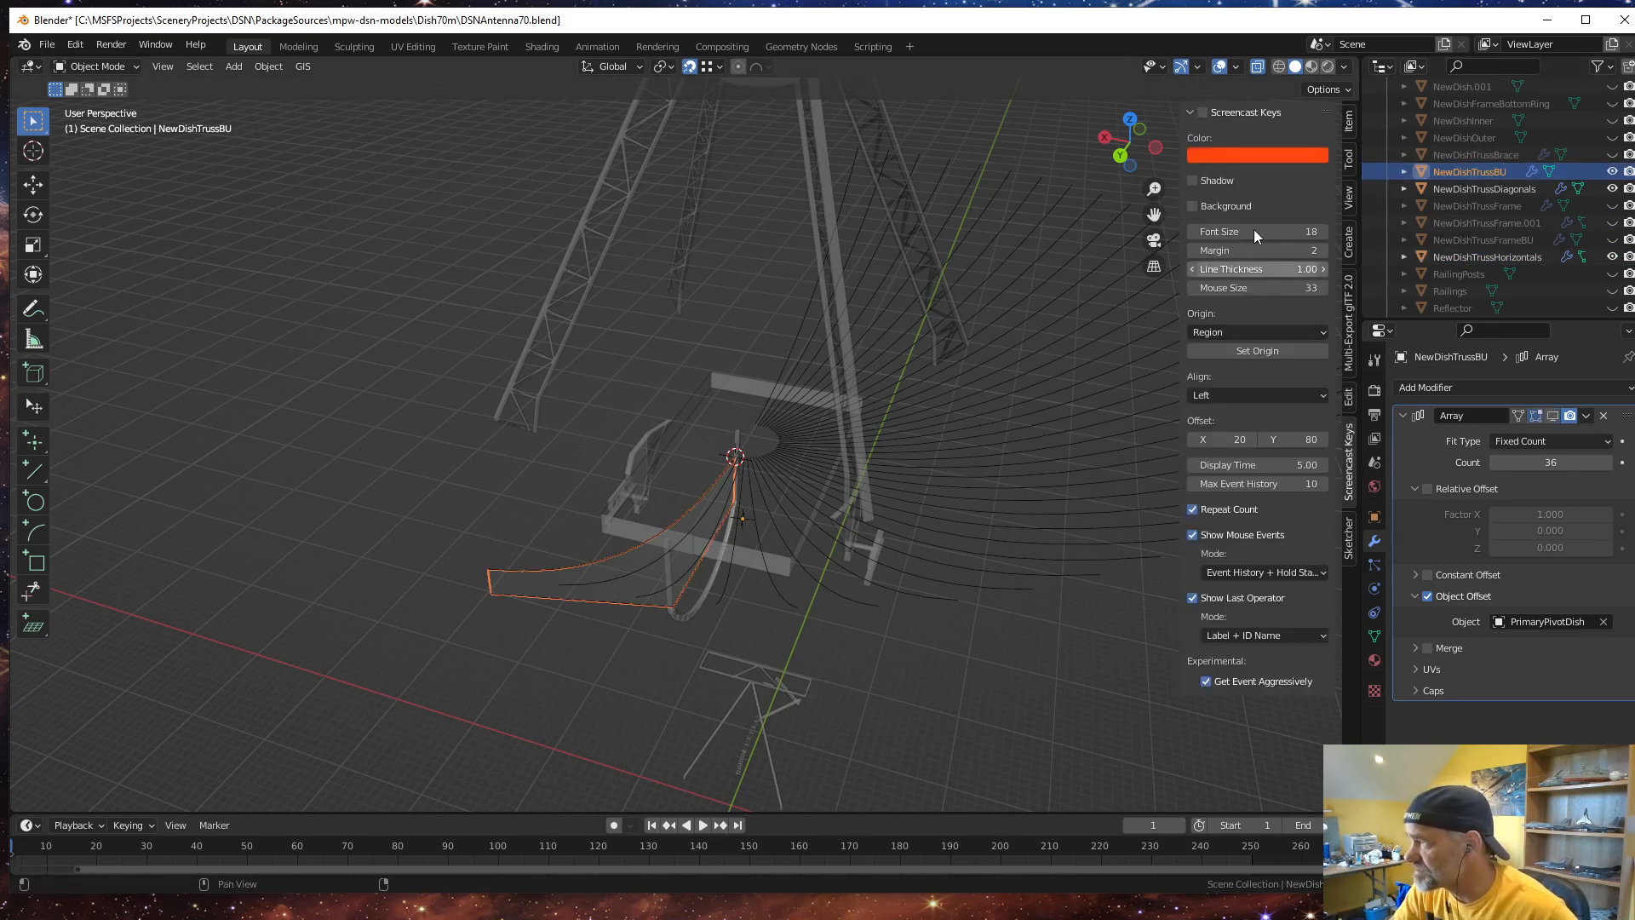
{"action": "left_click", "coordinate": [1203, 112]}
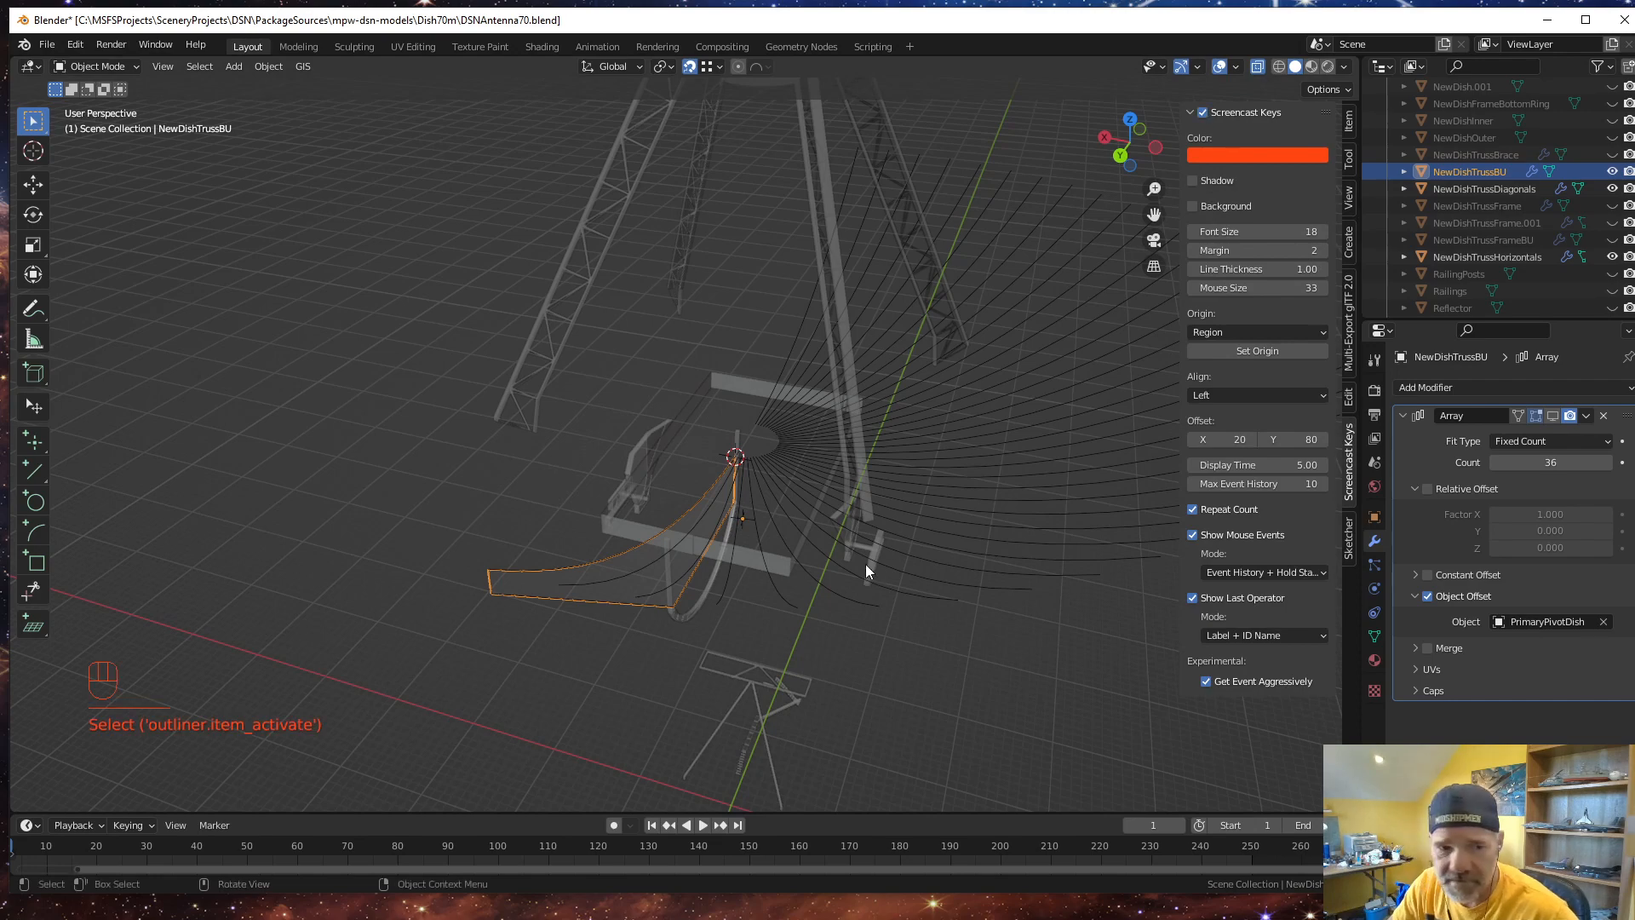
Preview the Array modifier of NewDishTrussBU in the viewport and turn its display off again
{"action": "left_click", "coordinate": [1473, 169]}
{"action": "middle_click_drag", "start_coordinate": [805, 620], "coordinate": [556, 560]}
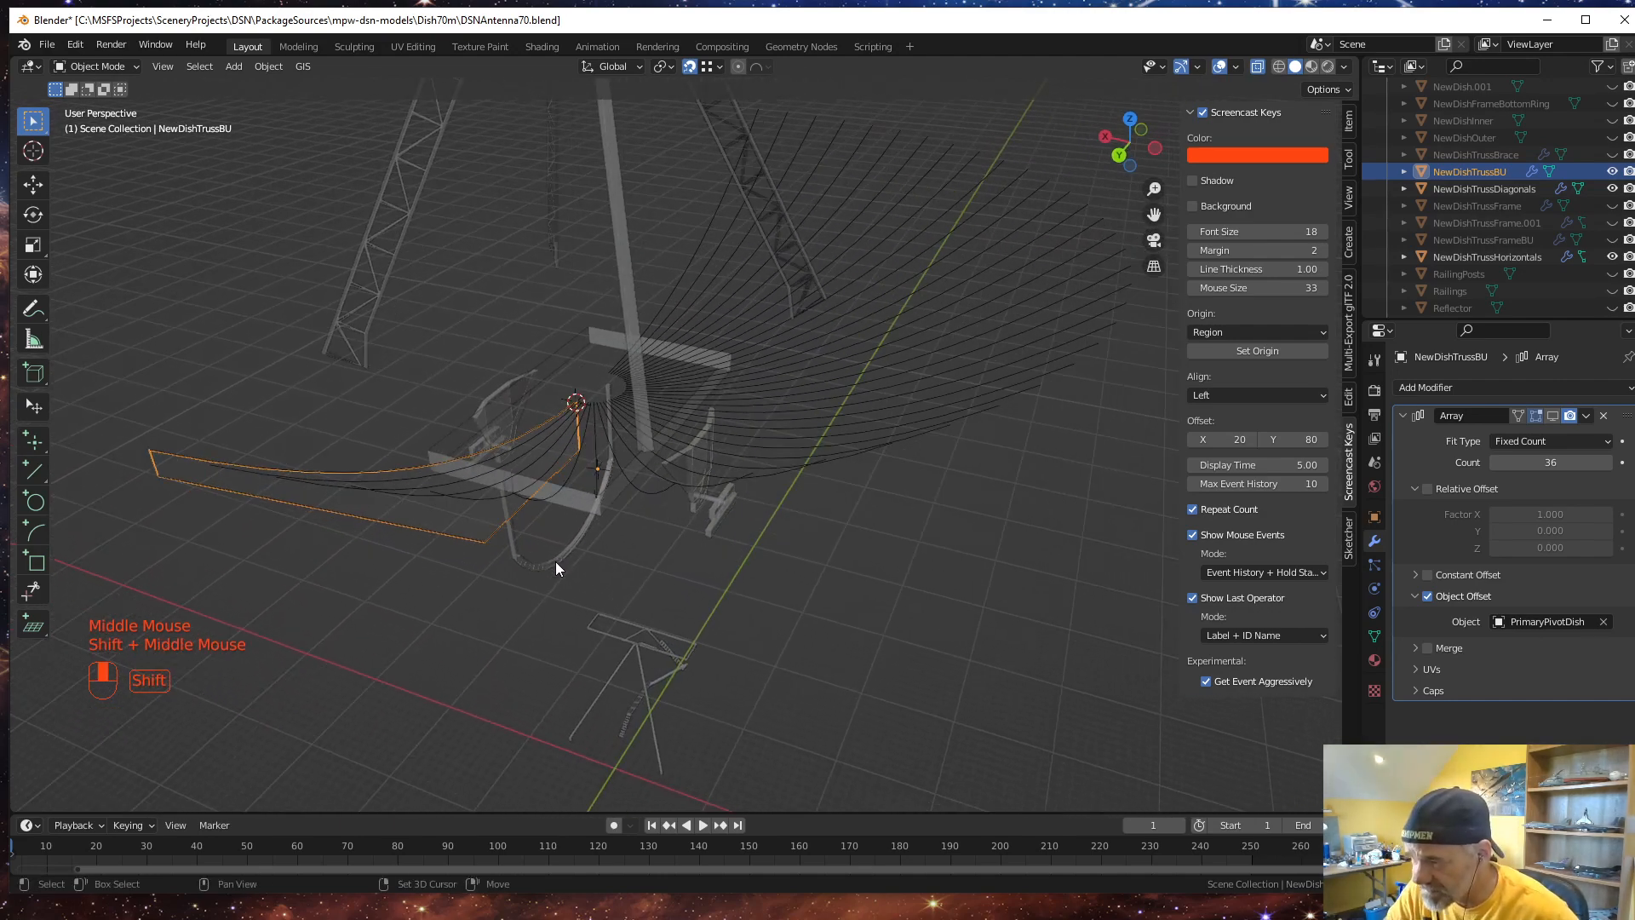
{"action": "left_click", "coordinate": [1552, 415]}
{"action": "mouse_move", "coordinate": [855, 692]}
{"action": "middle_mouse_down"}
{"action": "mouse_move", "coordinate": [933, 667]}
{"action": "mouse_move", "coordinate": [944, 632]}
{"action": "mouse_move", "coordinate": [860, 695]}
{"action": "middle_mouse_up"}
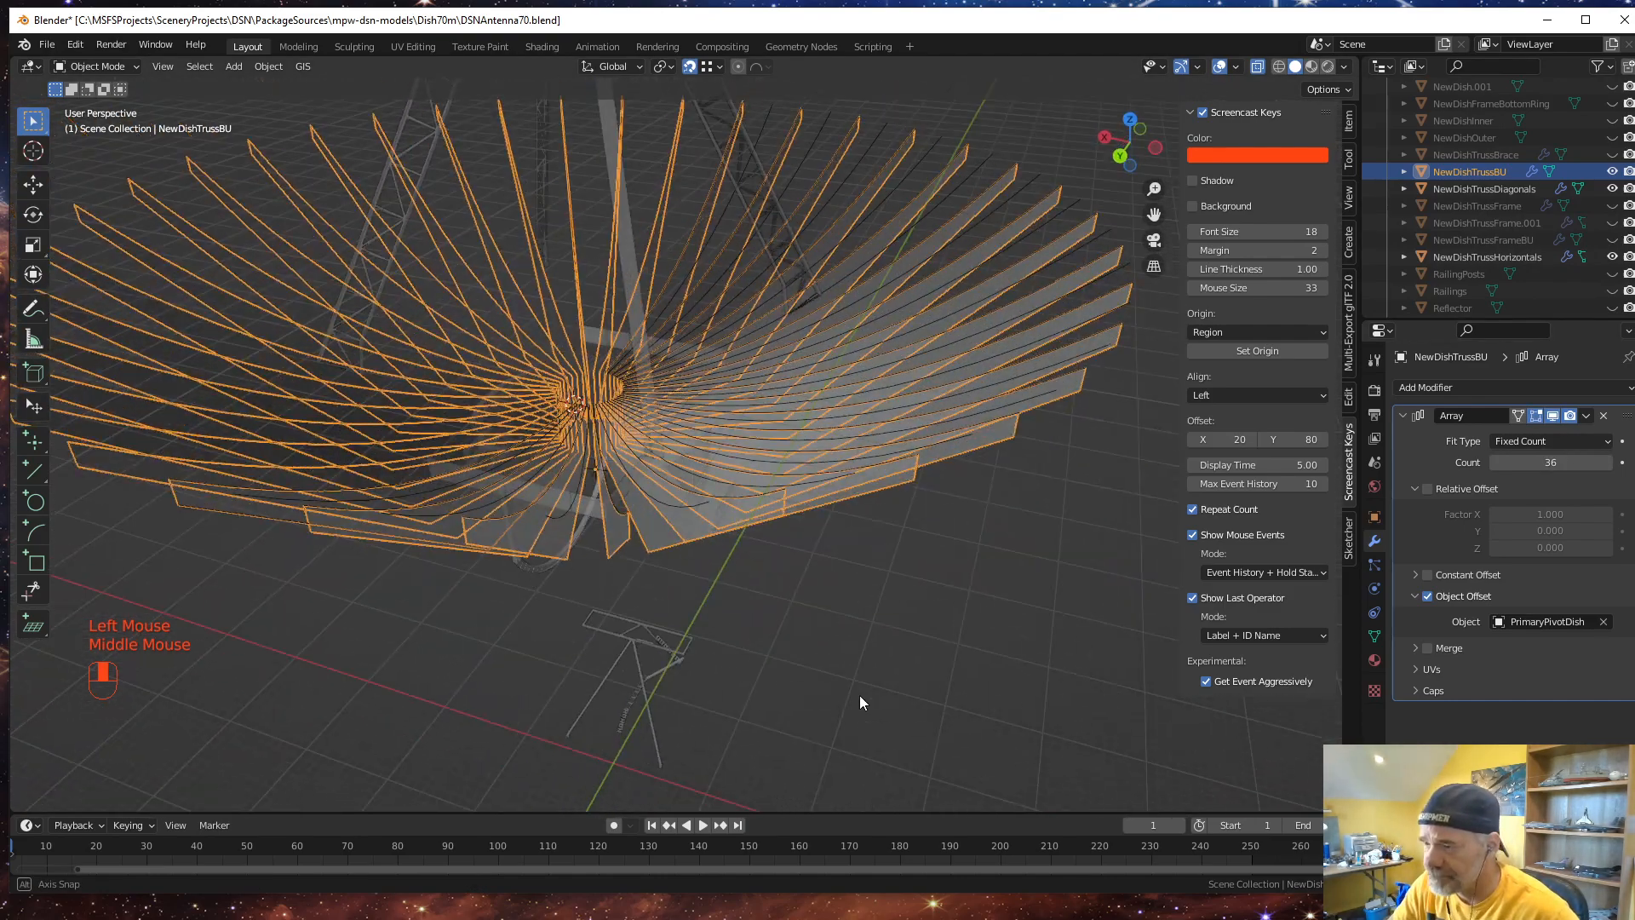
{"action": "left_click", "coordinate": [1552, 416]}
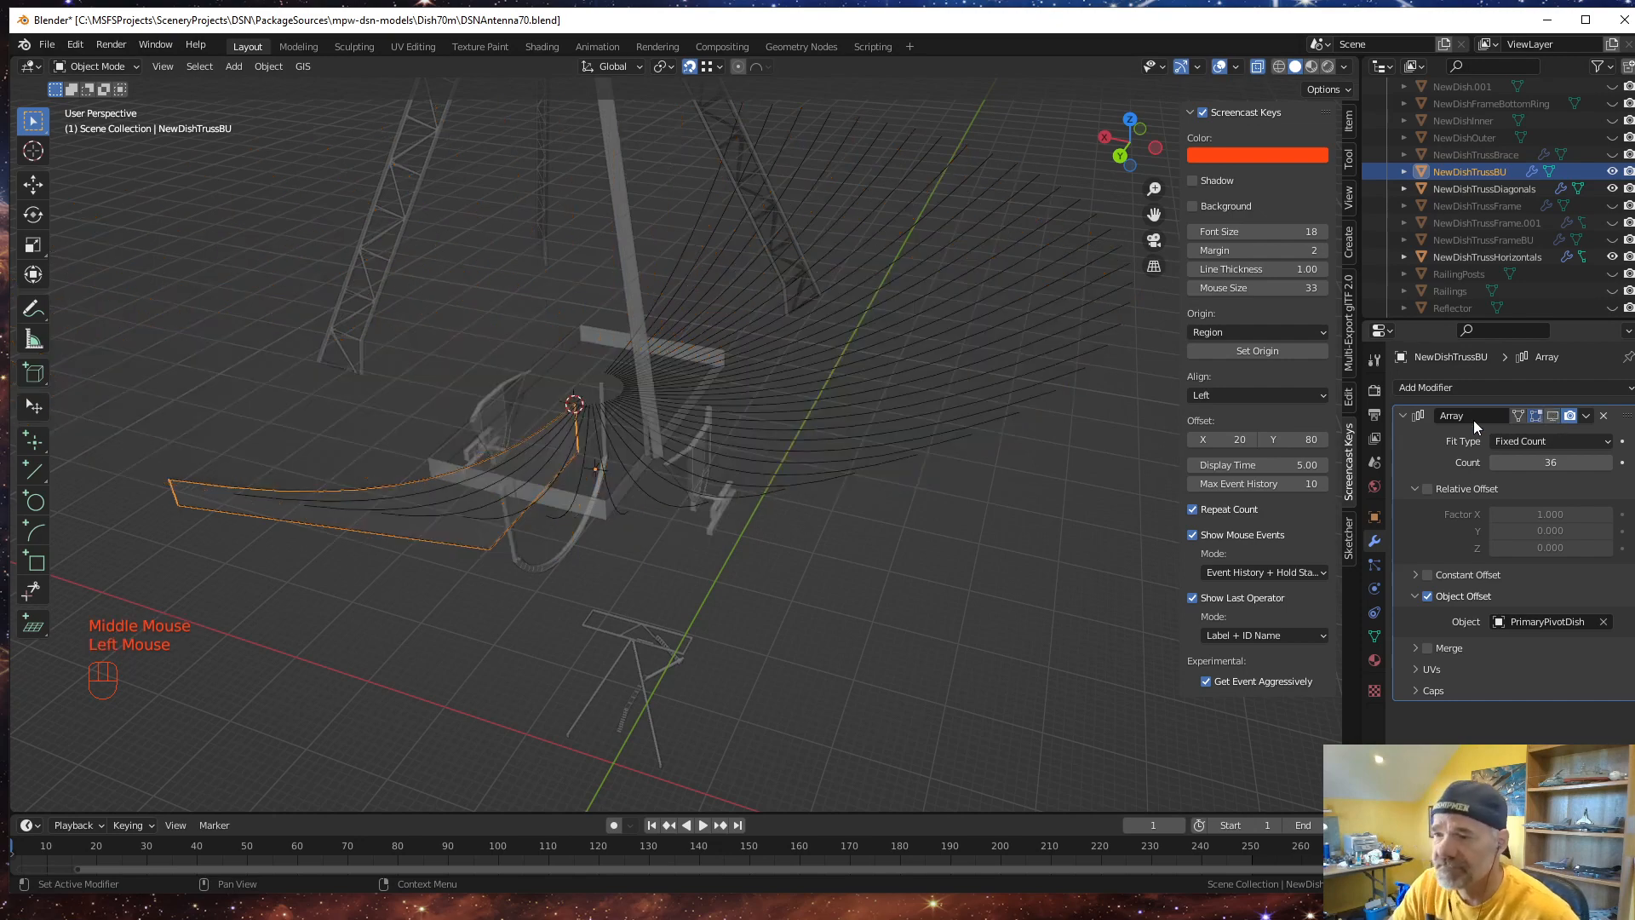
{"action": "mouse_move", "coordinate": [789, 586]}
{"action": "middle_mouse_down"}
{"action": "mouse_move", "coordinate": [814, 590]}
{"action": "mouse_move", "coordinate": [791, 591]}
{"action": "middle_mouse_up"}
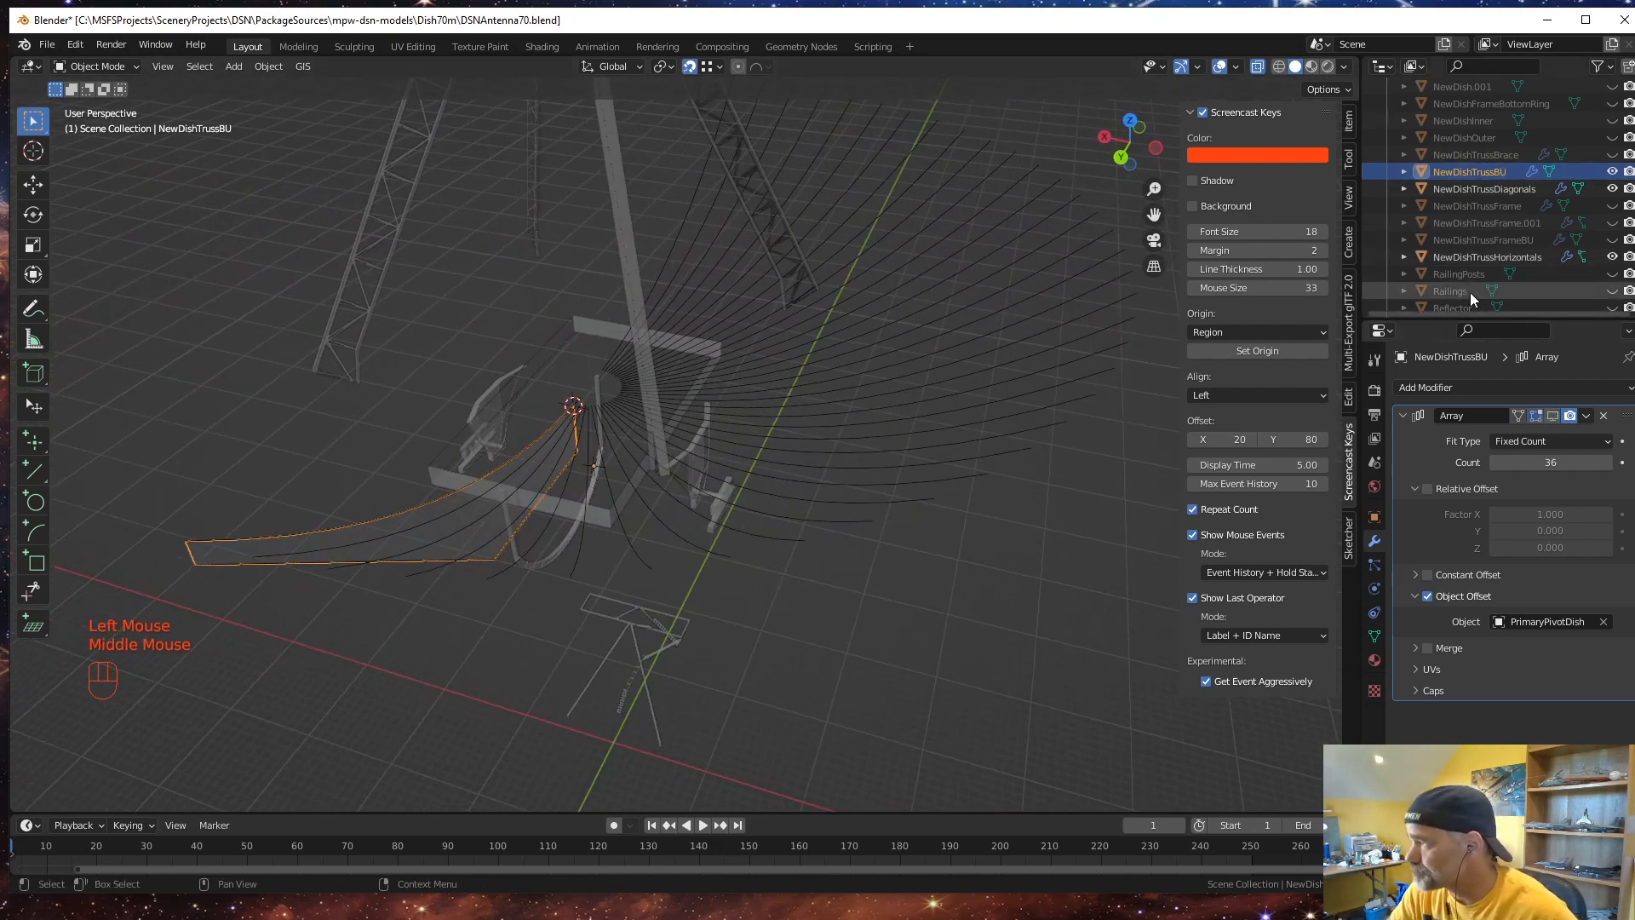
Select NewDishTrussHorizontals and turn off the viewport display of its Array modifier
{"action": "left_click", "coordinate": [1521, 256]}
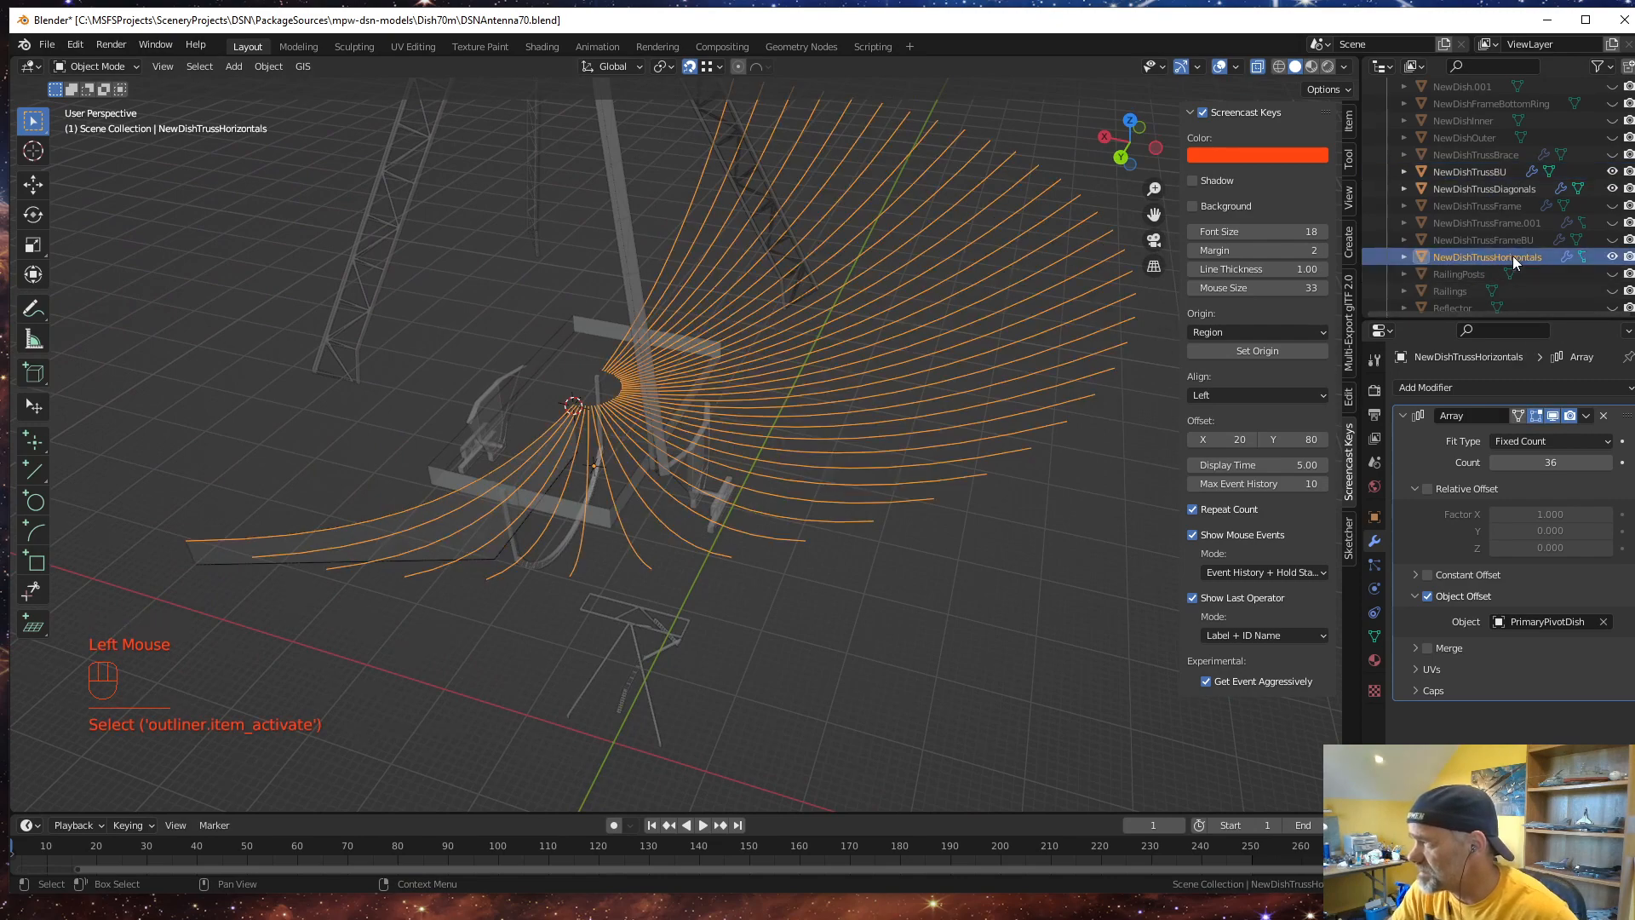
{"action": "left_click", "coordinate": [1552, 418]}
{"action": "middle_click_drag", "start_coordinate": [948, 497], "coordinate": [694, 540]}
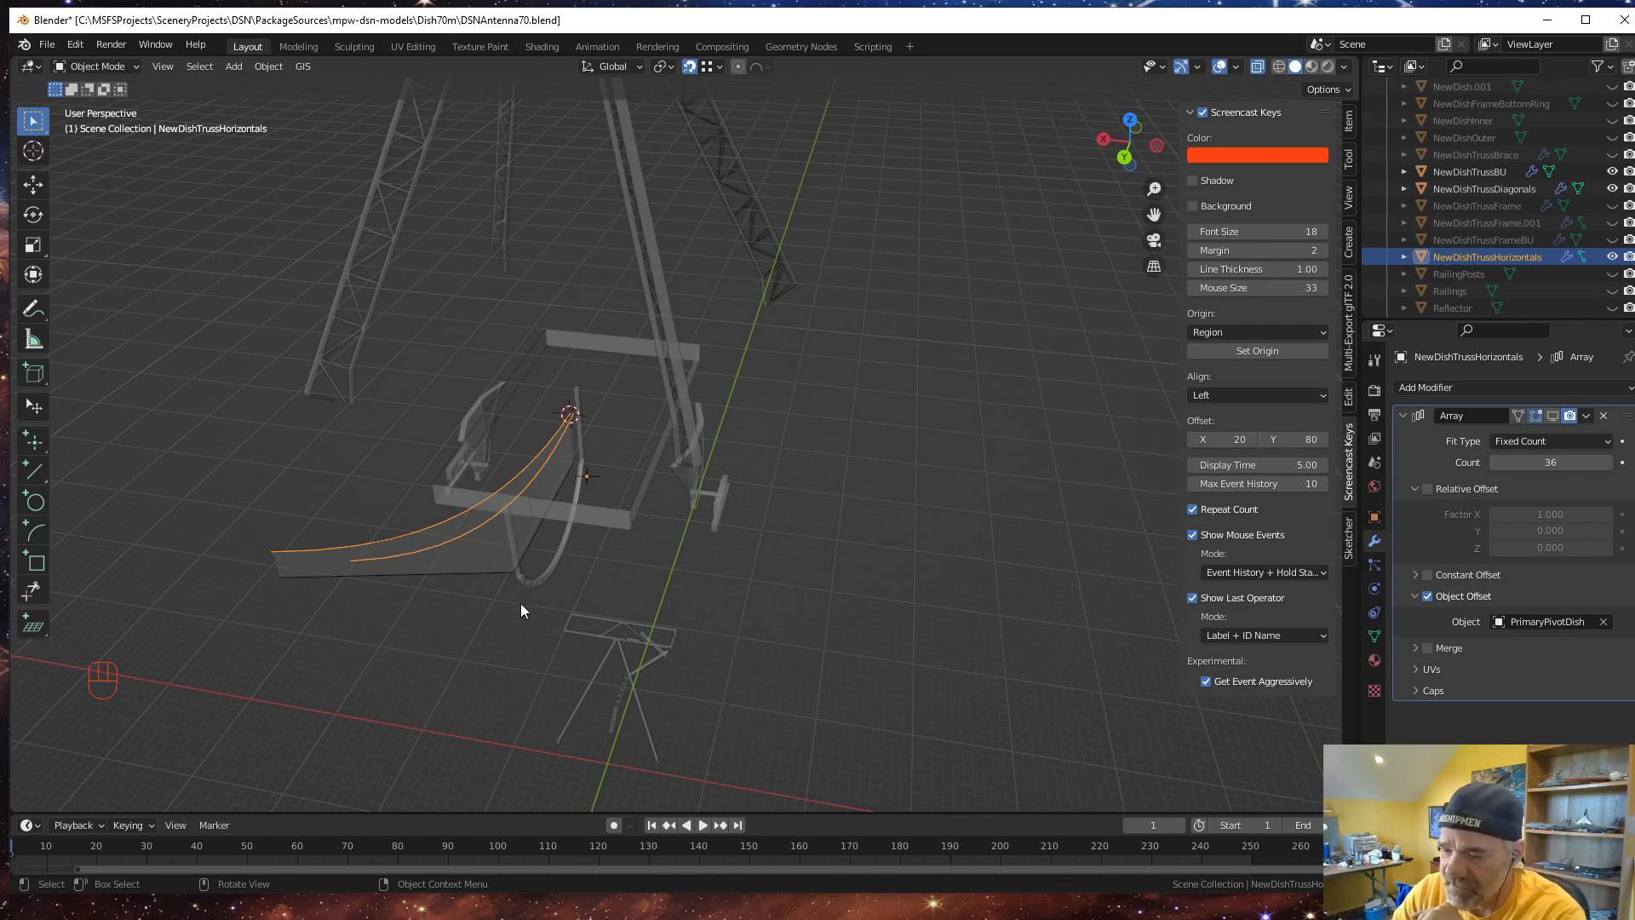
{"action": "middle_click_drag", "start_coordinate": [521, 610], "coordinate": [391, 594]}
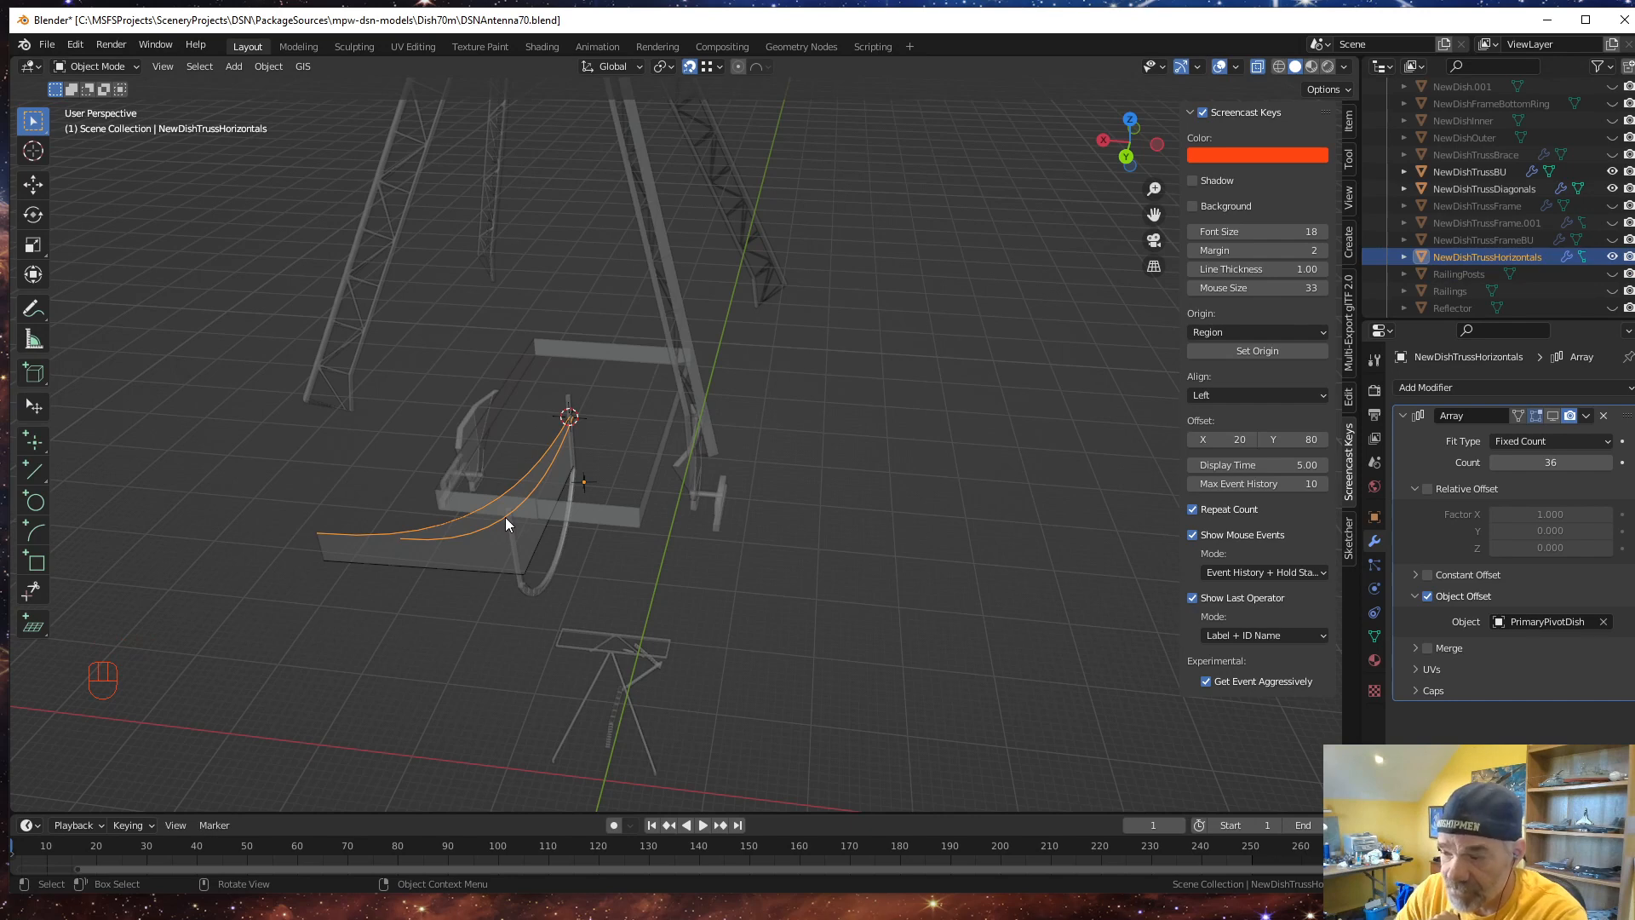
Enter Edit Mode on NewDishTrussHorizontals and set the mesh selection to vertices
{"action": "middle_click", "coordinate": [562, 598]}
{"action": "key", "text": "Tab"}
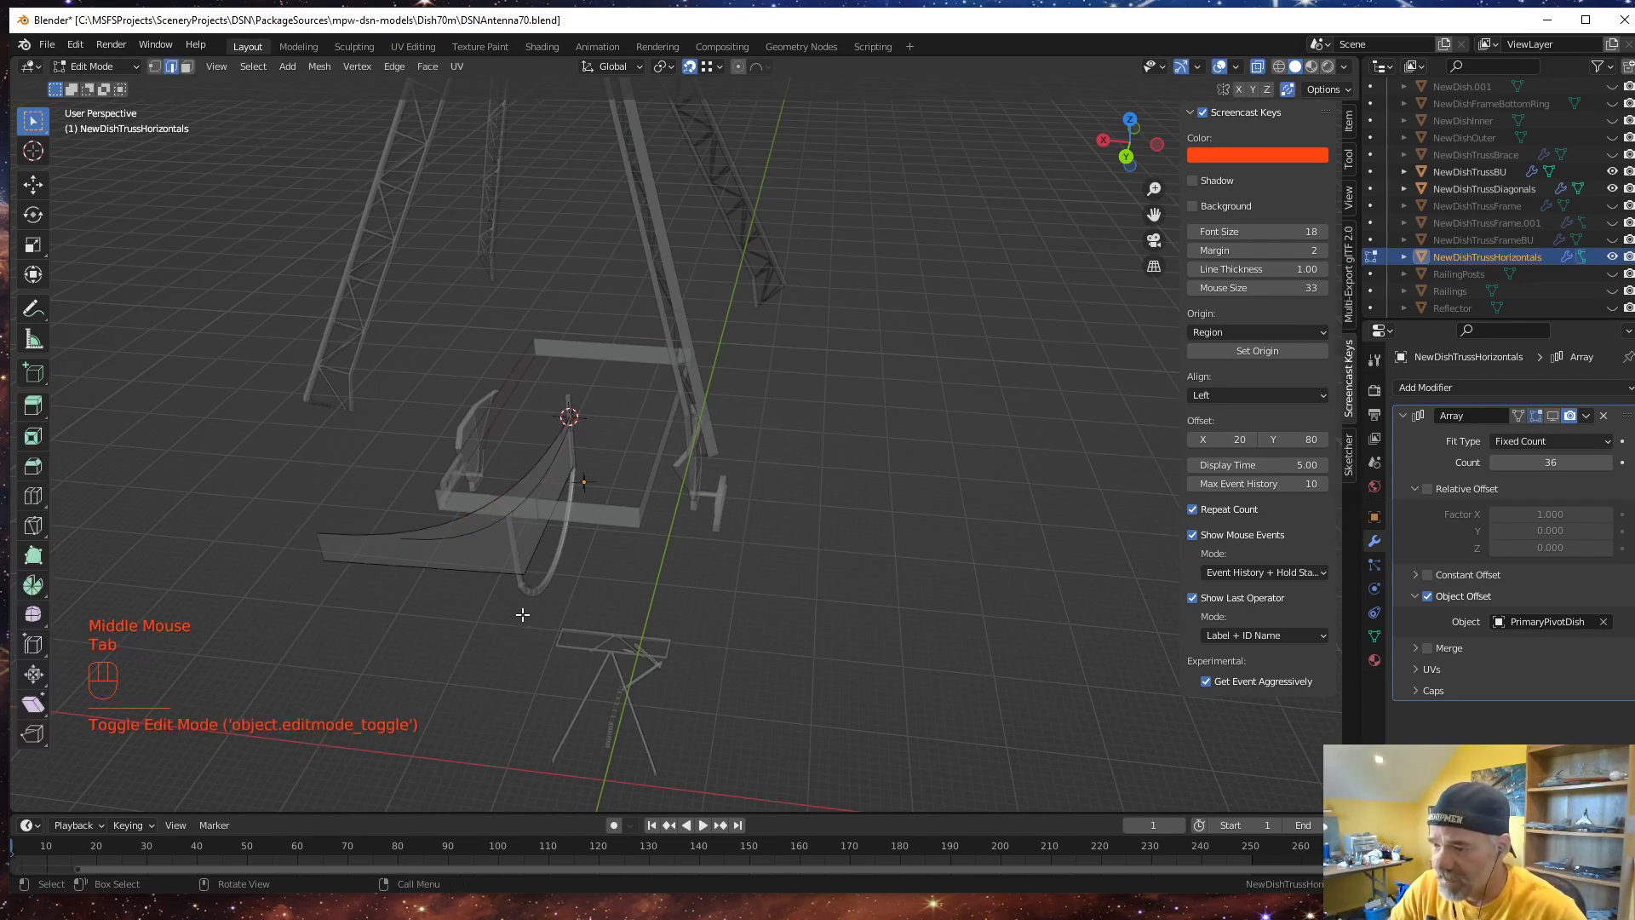
{"action": "scroll", "coordinate": [511, 606], "scroll_direction": "up", "scroll_amount": 2}
{"action": "middle_click_drag", "start_coordinate": [470, 655], "coordinate": [612, 597], "text": "shift"}
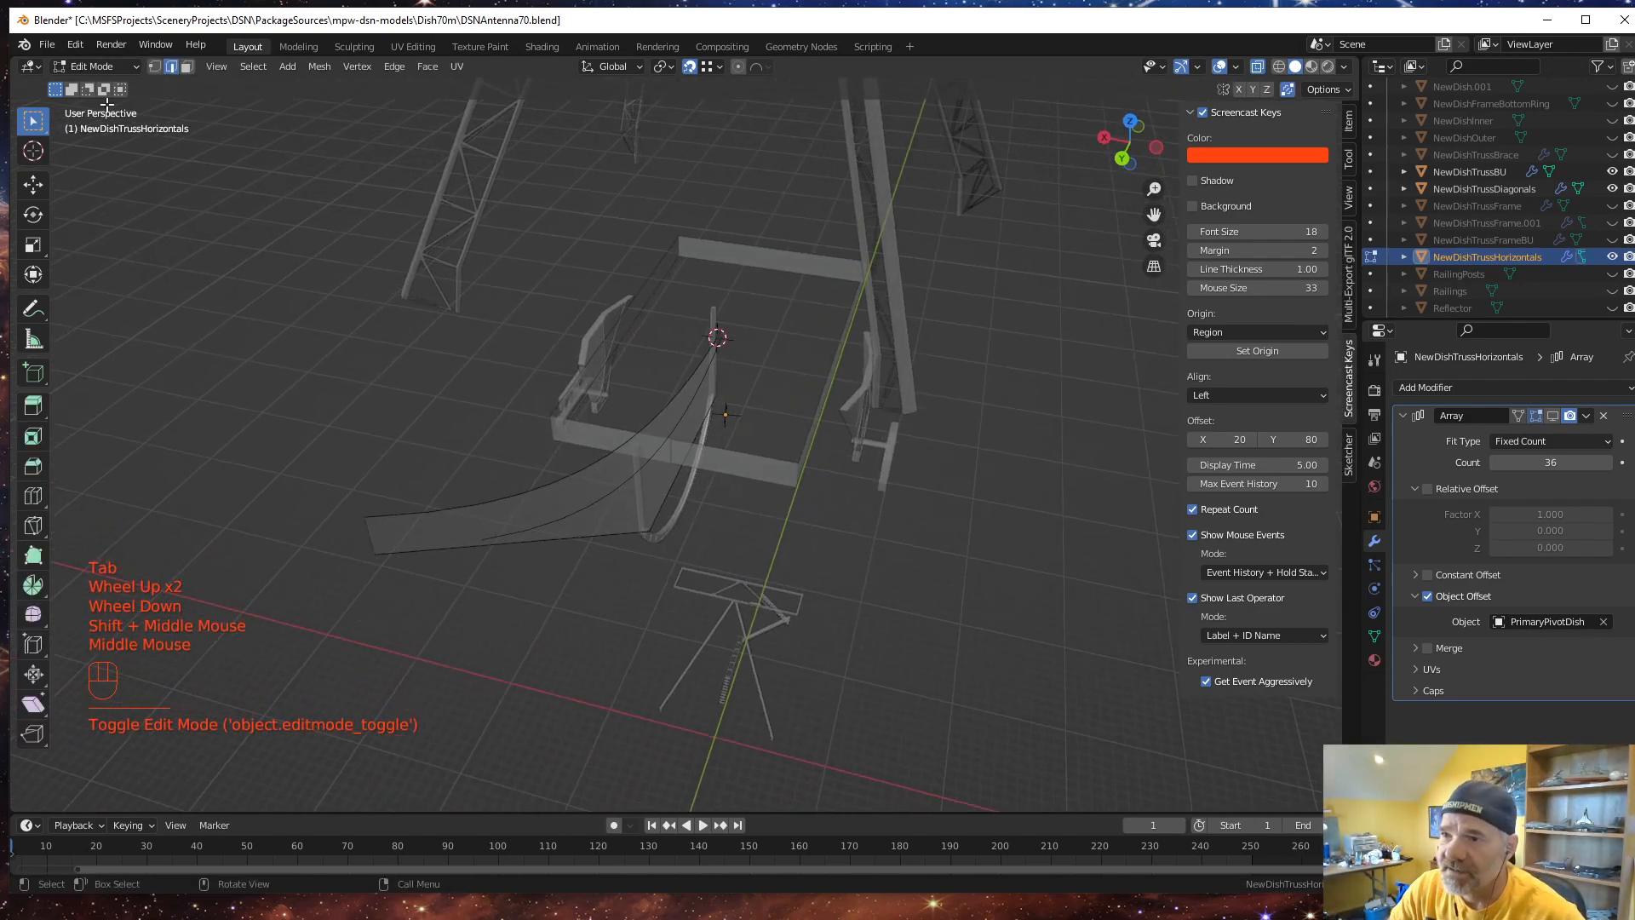
{"action": "left_click", "coordinate": [155, 68]}
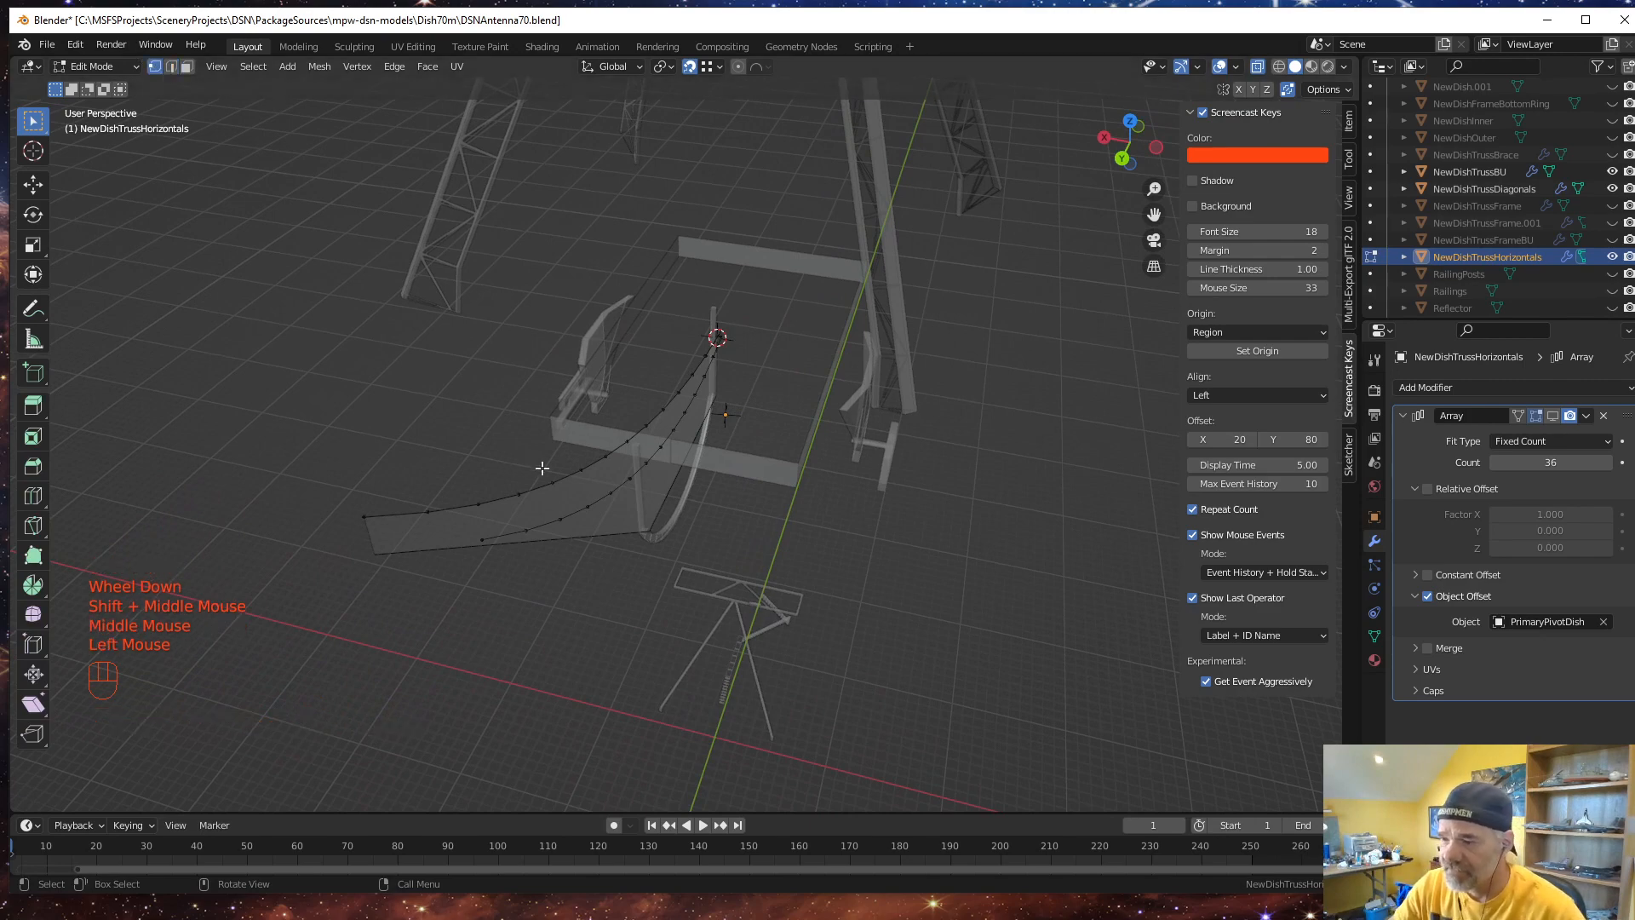
Select the two outermost vertices on each of the two curved edges and fill a face between them
{"action": "middle_click_drag", "start_coordinate": [542, 467], "coordinate": [600, 497]}
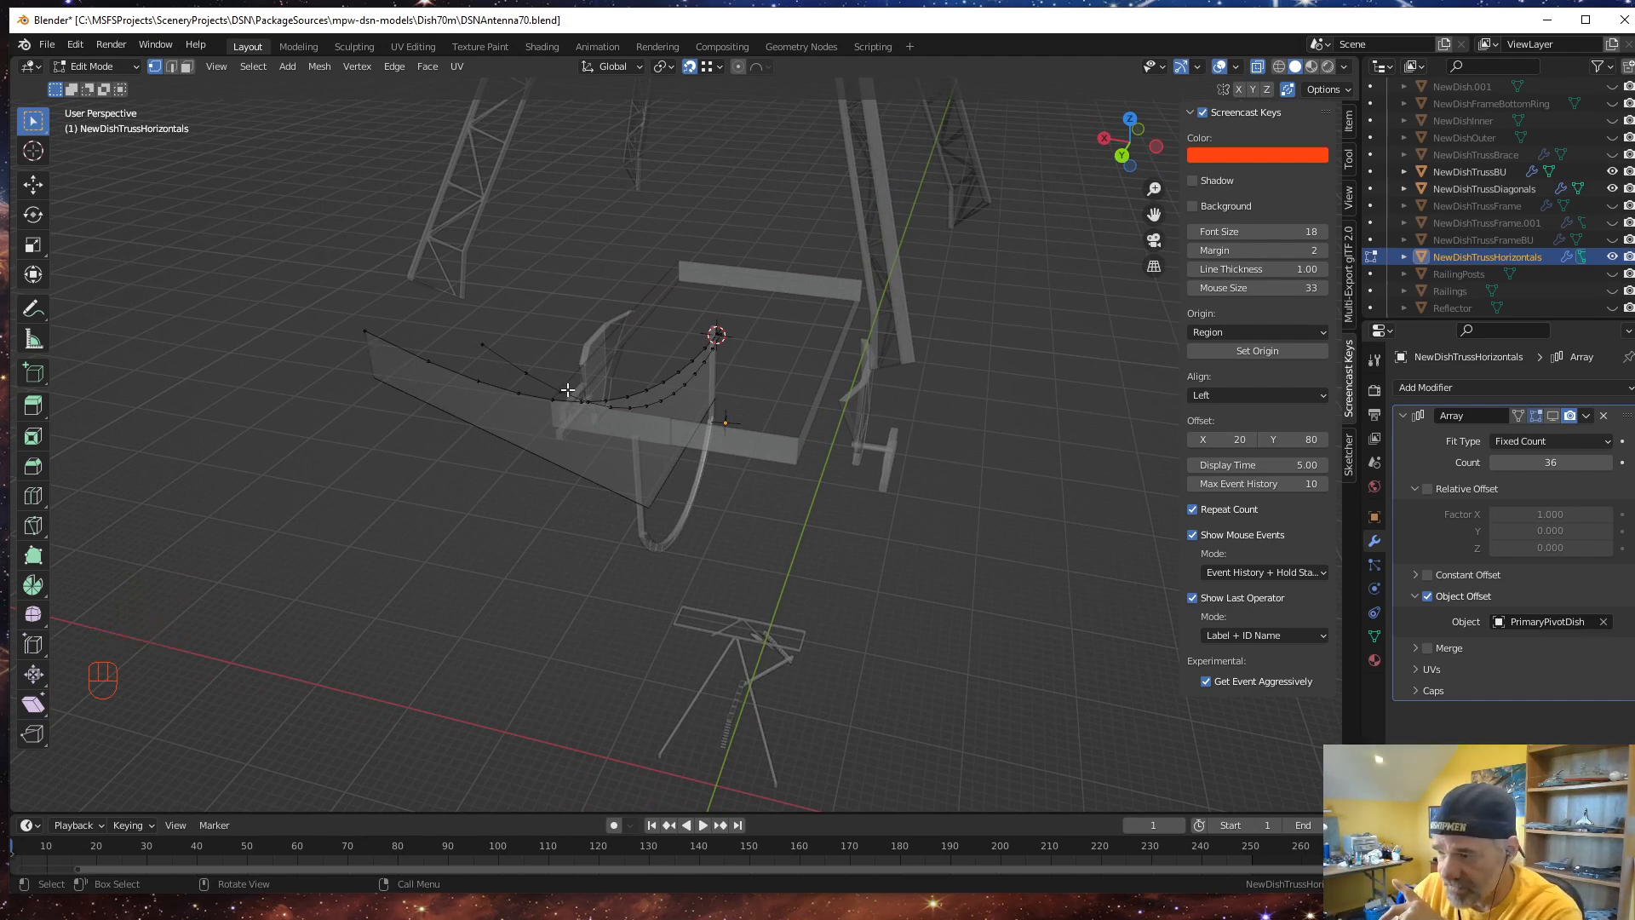
{"action": "middle_click_drag", "start_coordinate": [483, 450], "coordinate": [486, 507]}
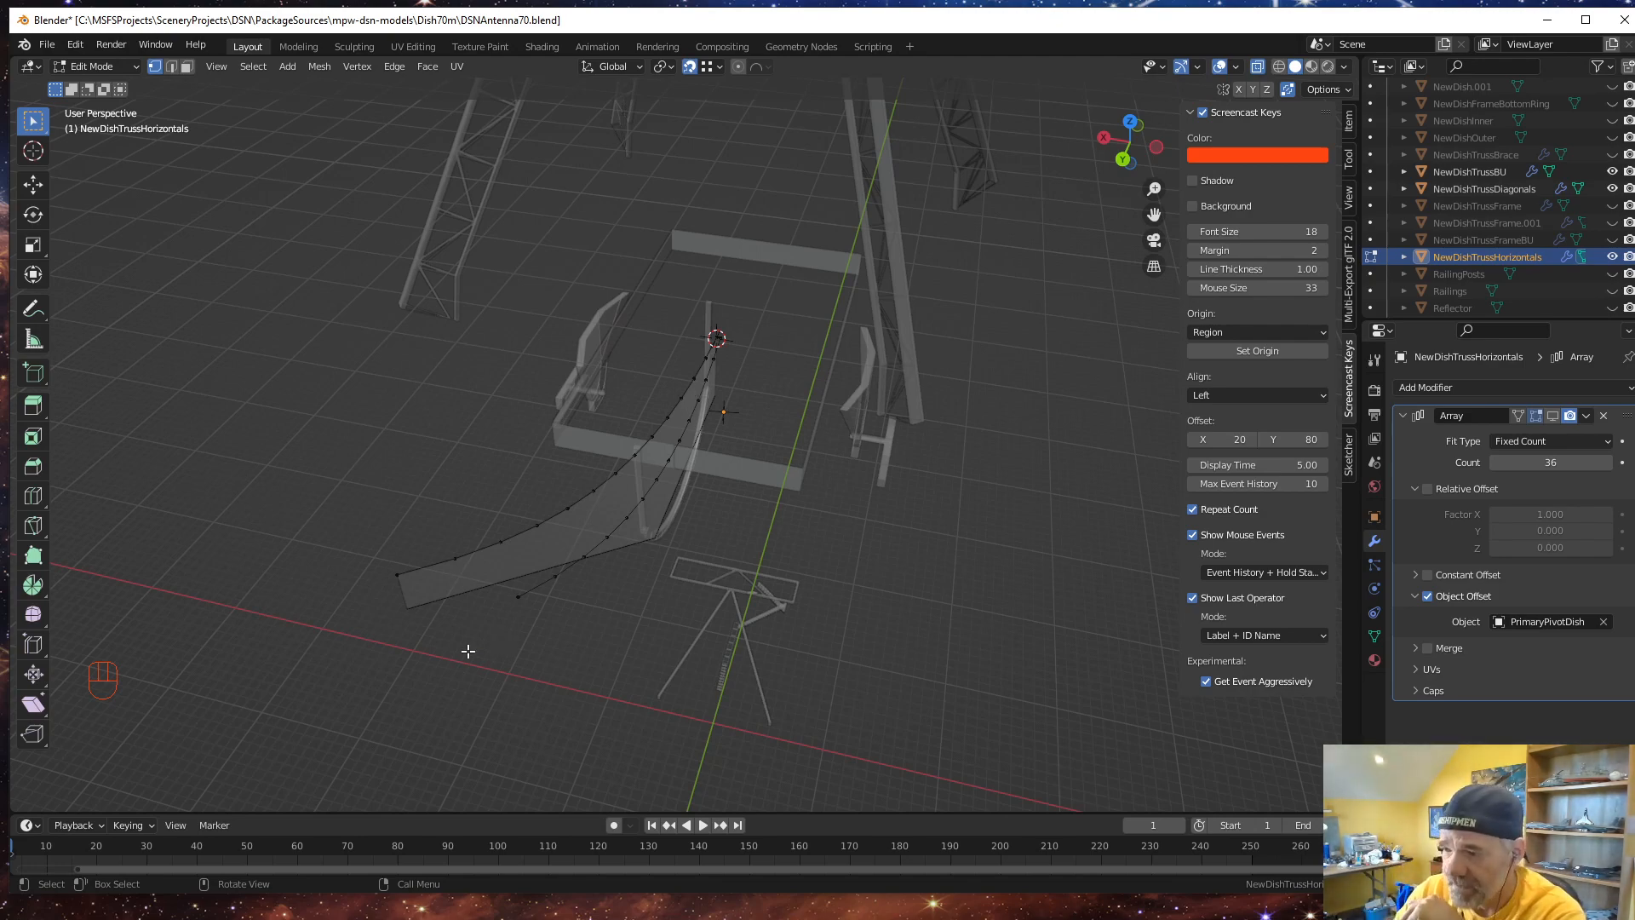
{"action": "middle_click_drag", "start_coordinate": [468, 651], "coordinate": [457, 645]}
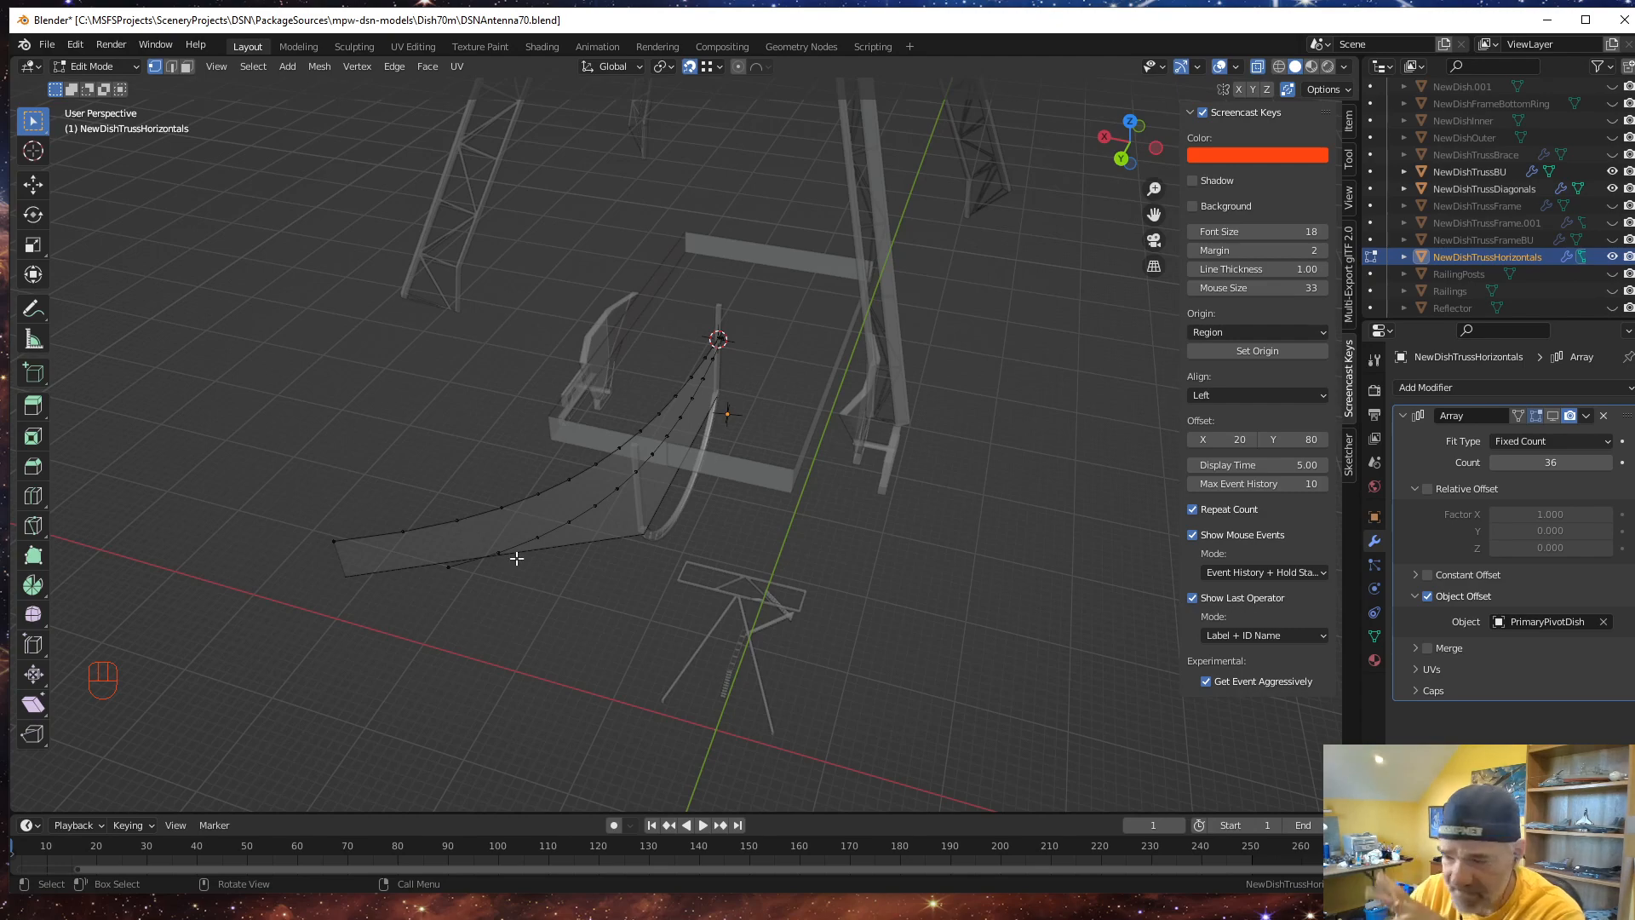
{"action": "middle_click_drag", "start_coordinate": [496, 596], "coordinate": [450, 562]}
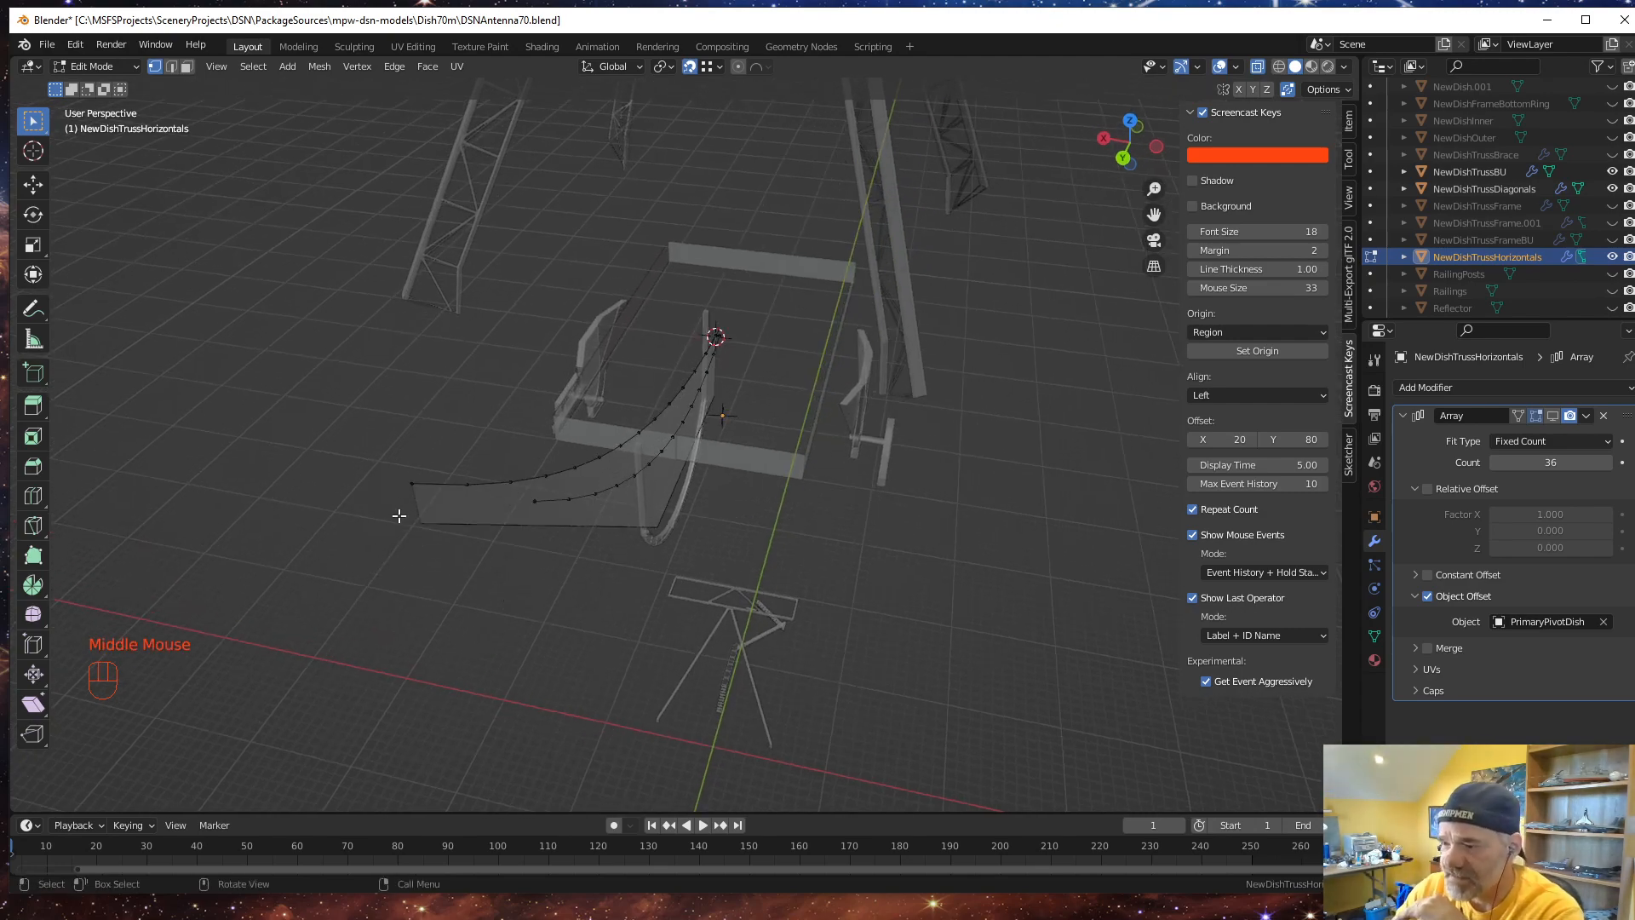
{"action": "middle_click_drag", "start_coordinate": [398, 516], "coordinate": [383, 575]}
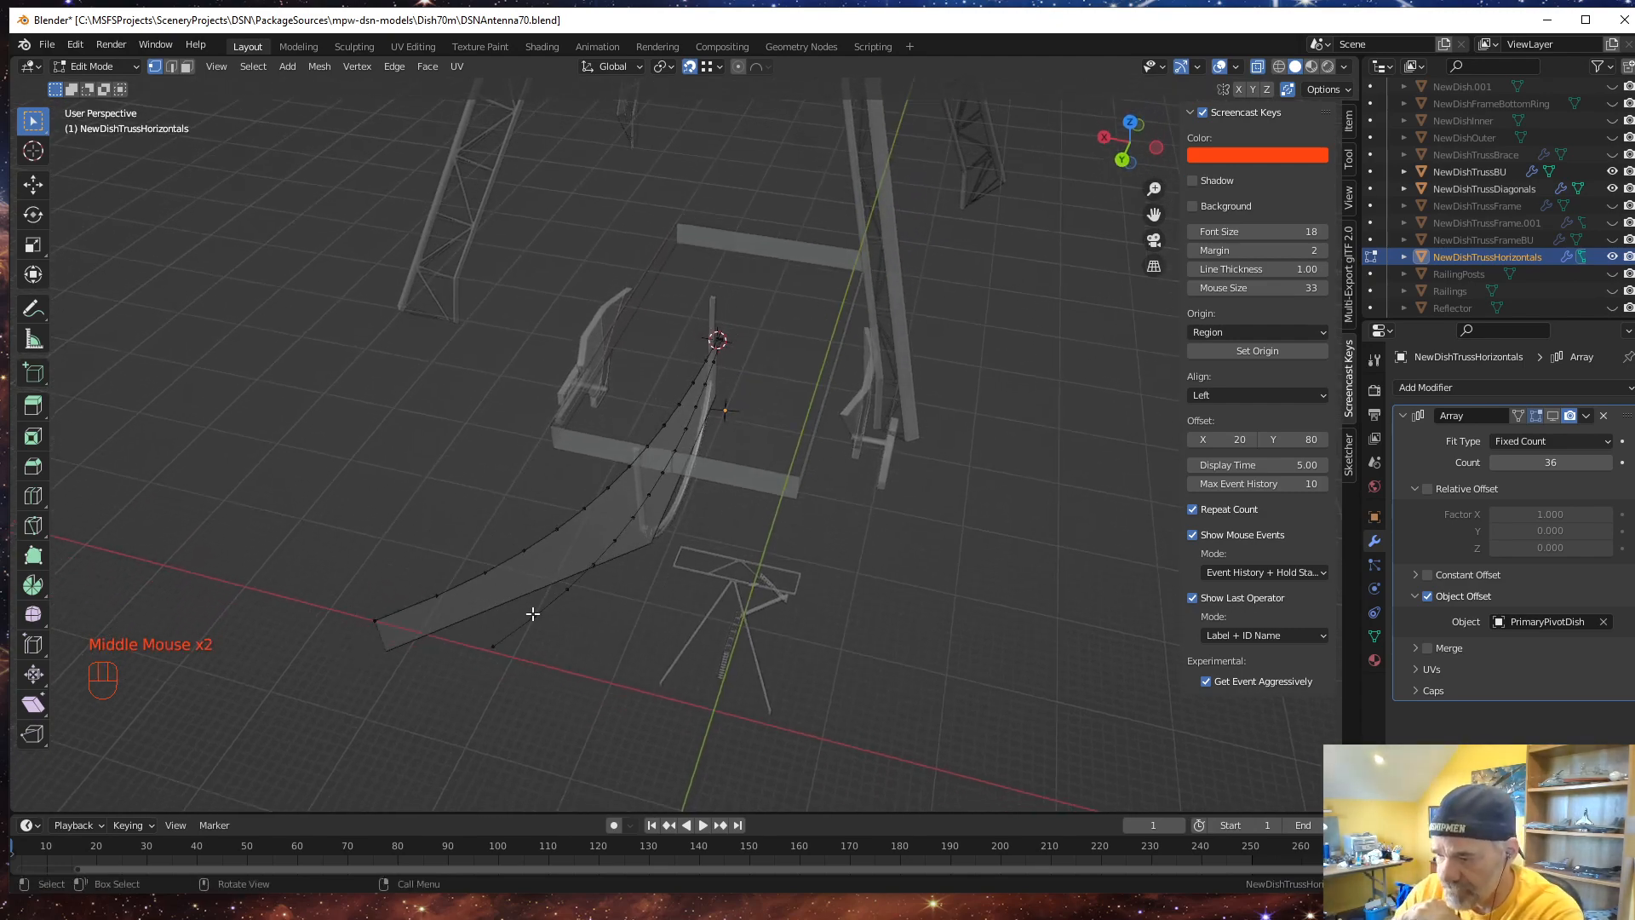
{"action": "left_click_drag", "start_coordinate": [333, 683], "coordinate": [550, 594]}
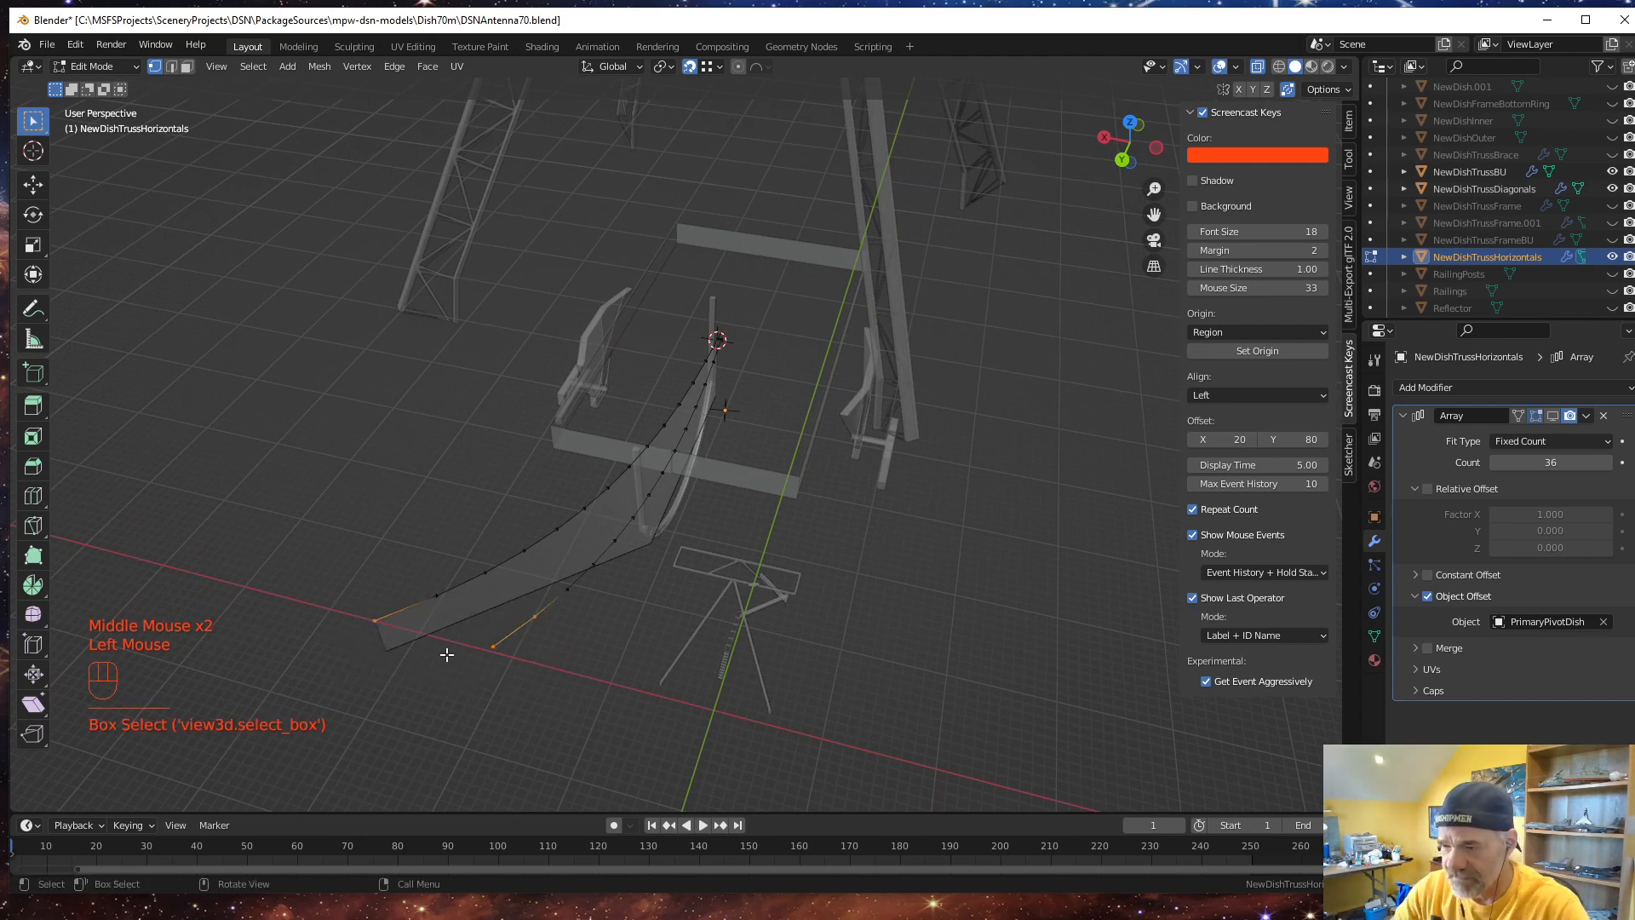
{"action": "left_click_drag", "start_coordinate": [307, 690], "coordinate": [551, 588]}
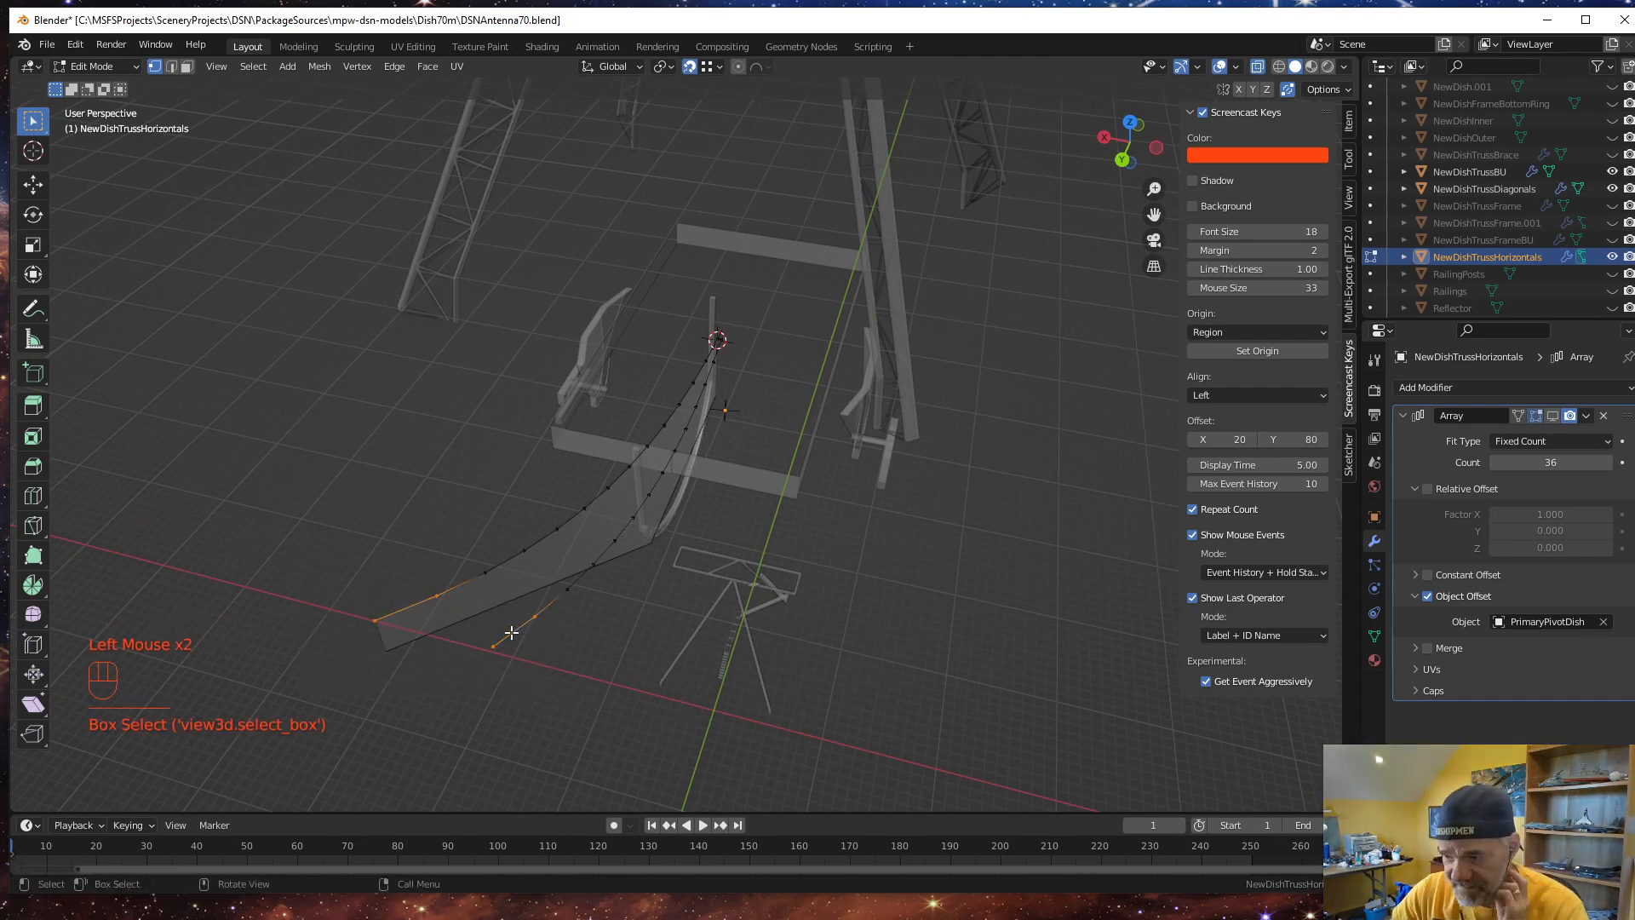
{"action": "key", "text": "f"}
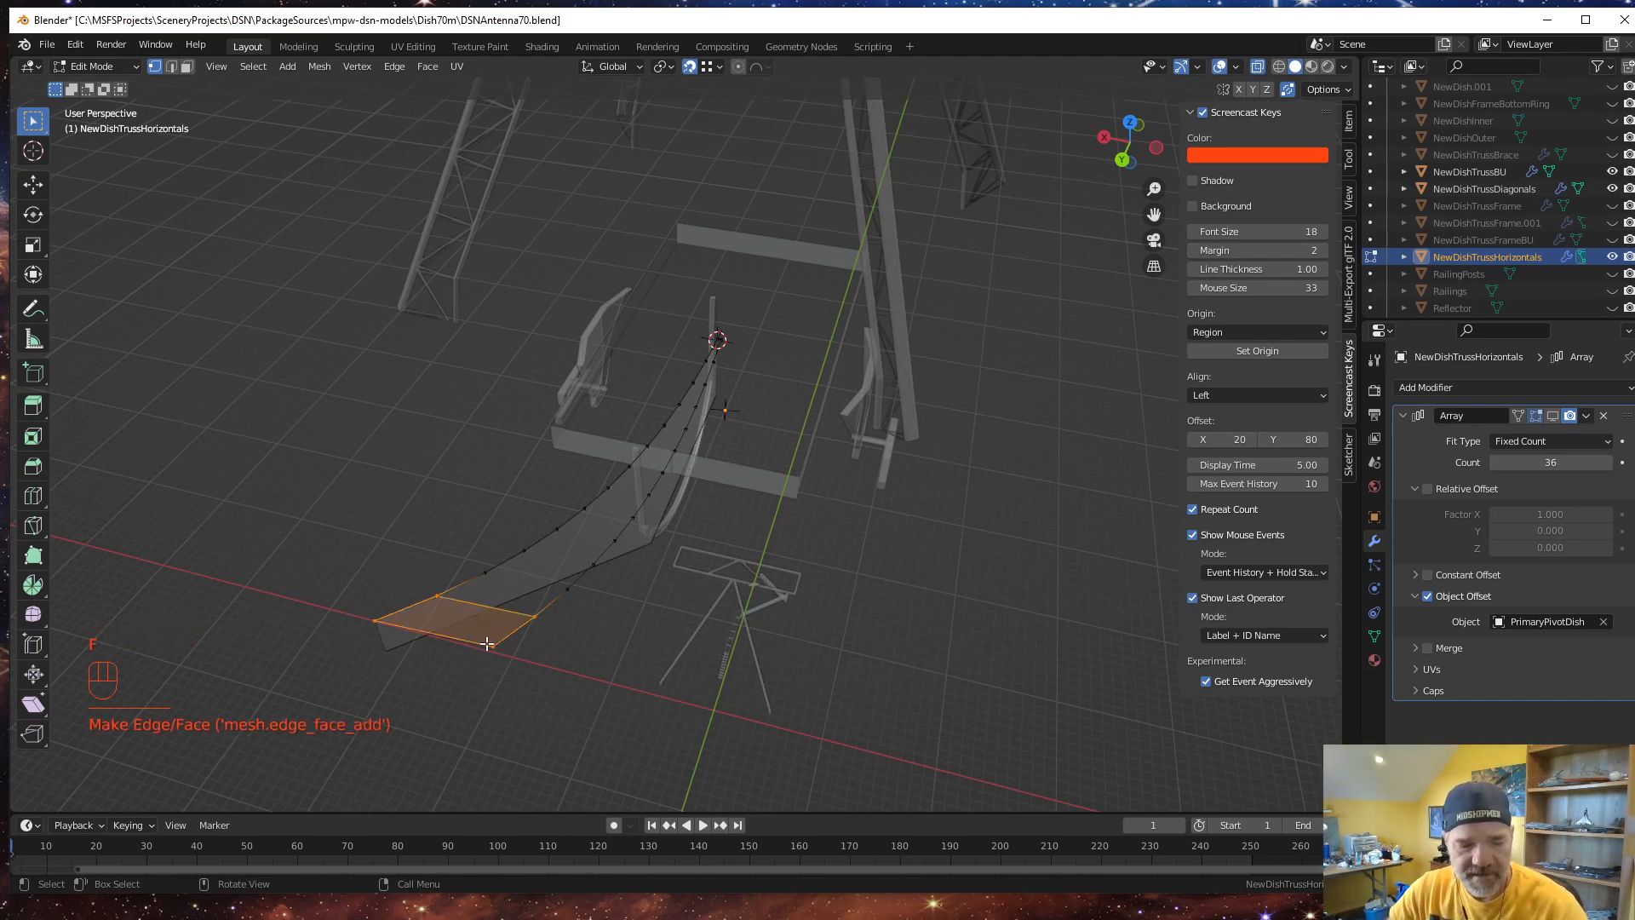
Undo the face filled between the outermost vertices of the two curved edges
{"action": "key", "text": "ctrl"}
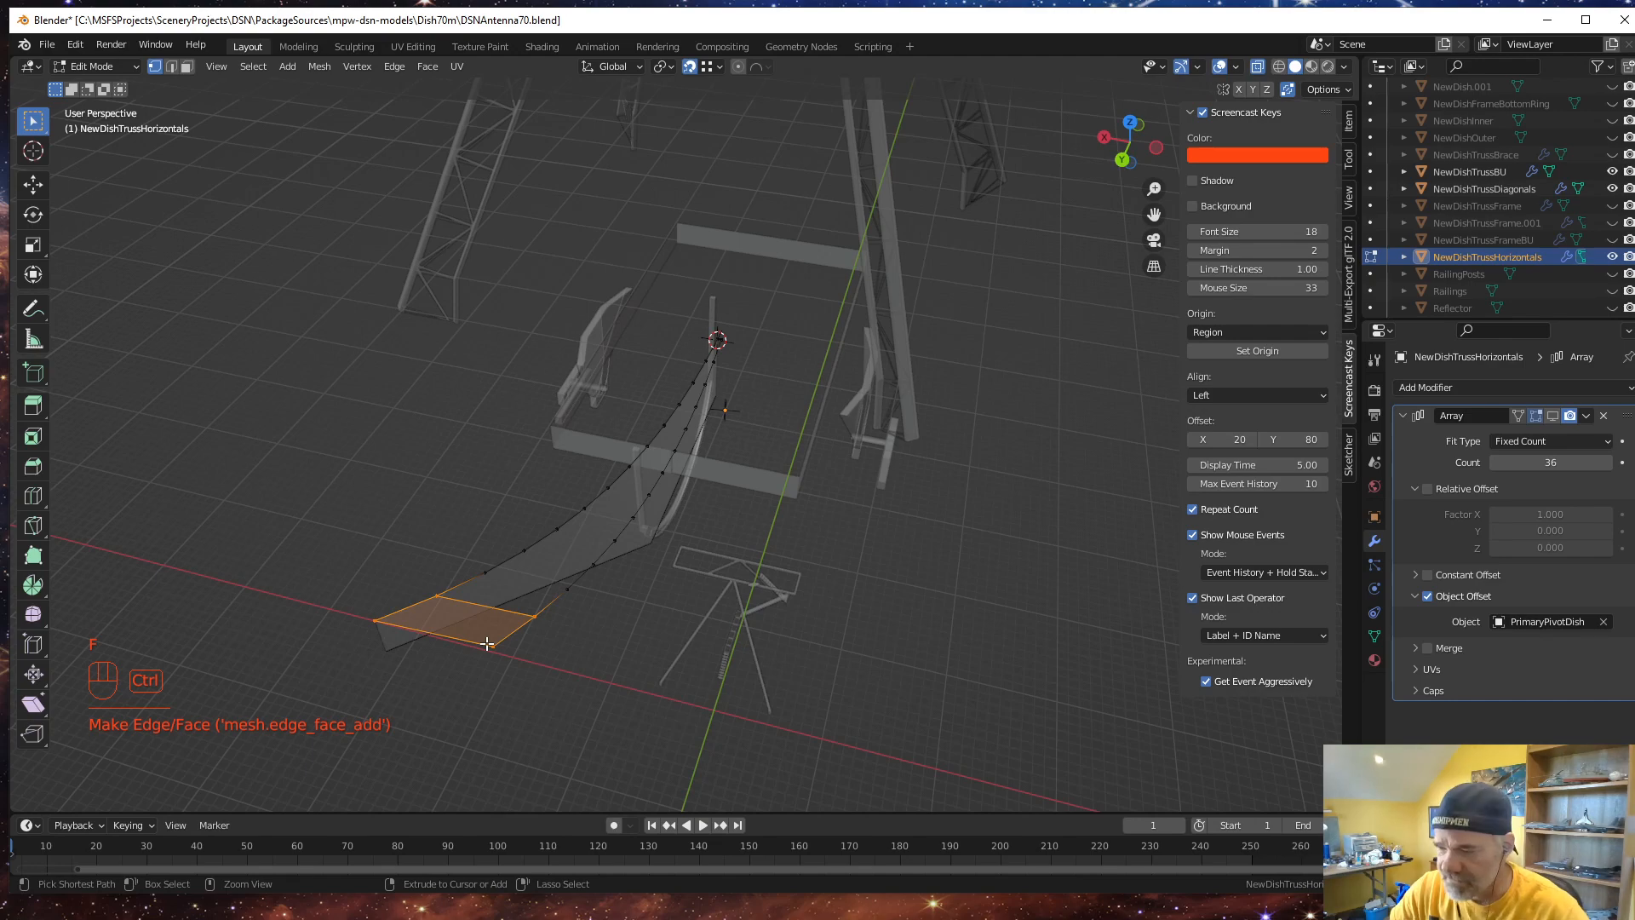
{"action": "key", "text": "ctrl+z"}
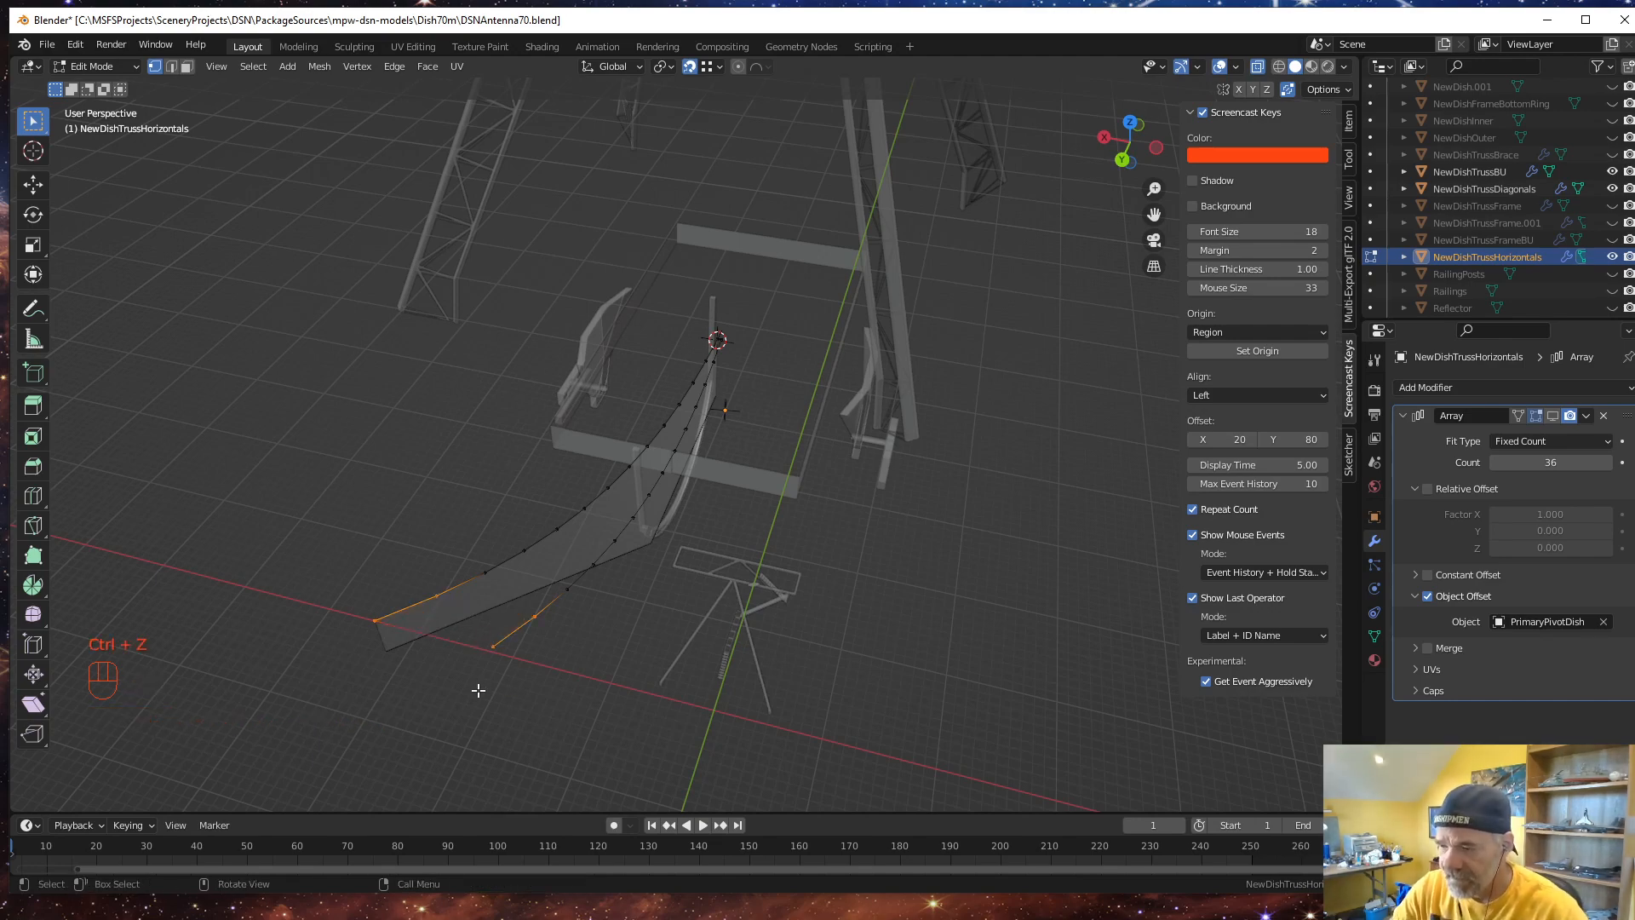
{"action": "middle_click_drag", "start_coordinate": [439, 700], "coordinate": [442, 677]}
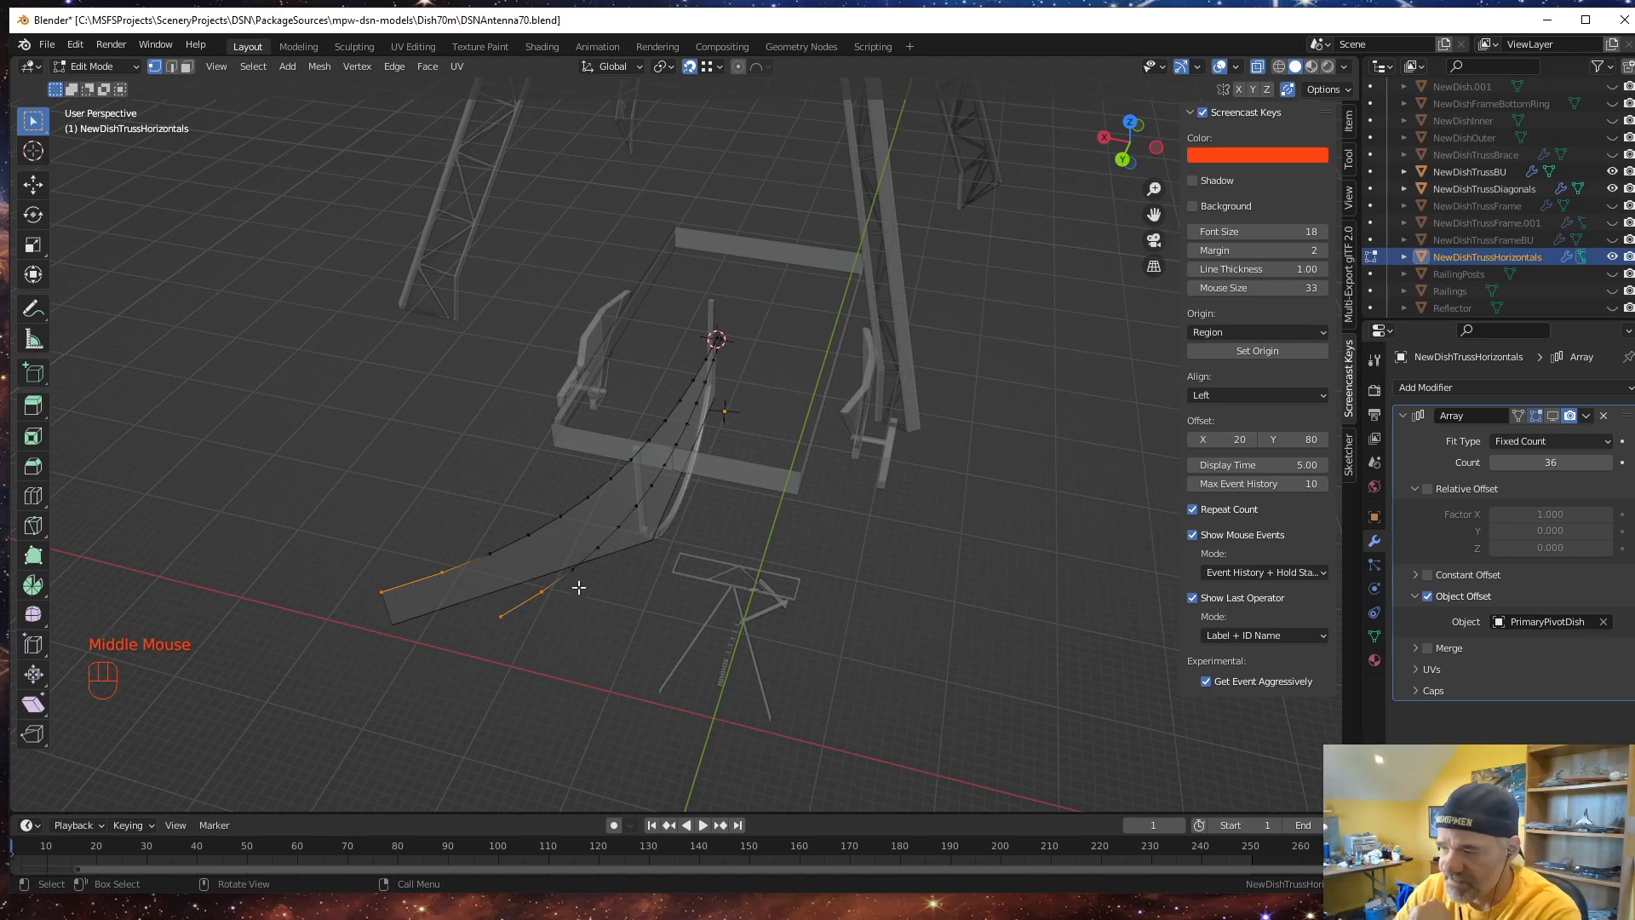
Set the mesh selection to edges, select both curved edge loops of NewDishTrussHorizontals and bridge them with Bridge Edge Loops
{"action": "left_click", "coordinate": [171, 67]}
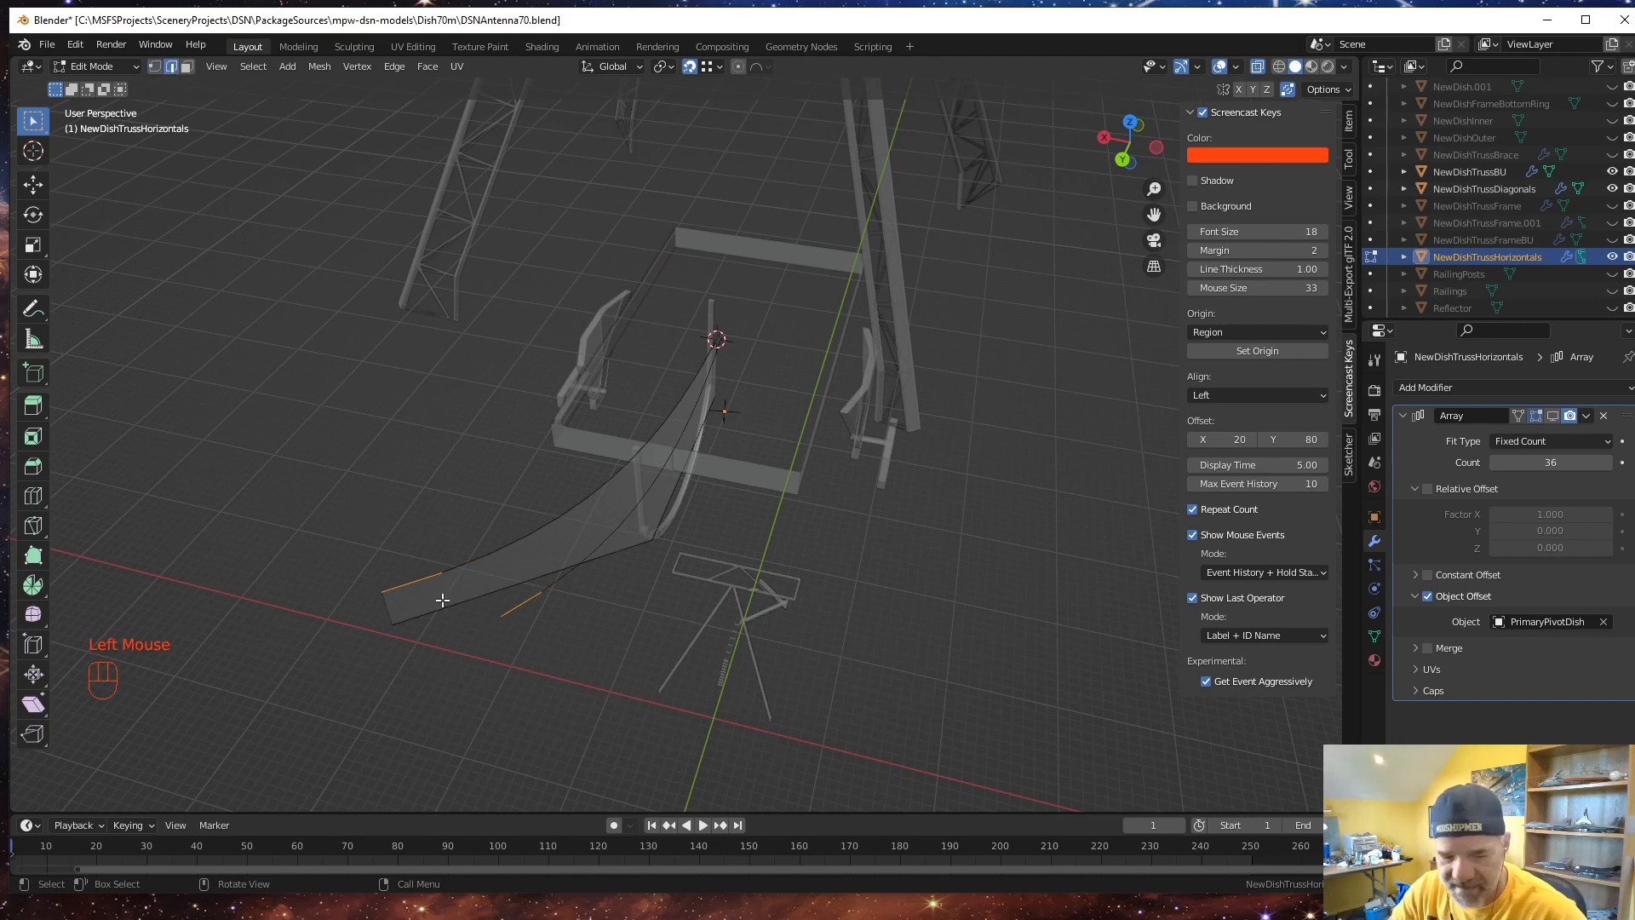
{"action": "left_click", "coordinate": [523, 597], "text": "alt"}
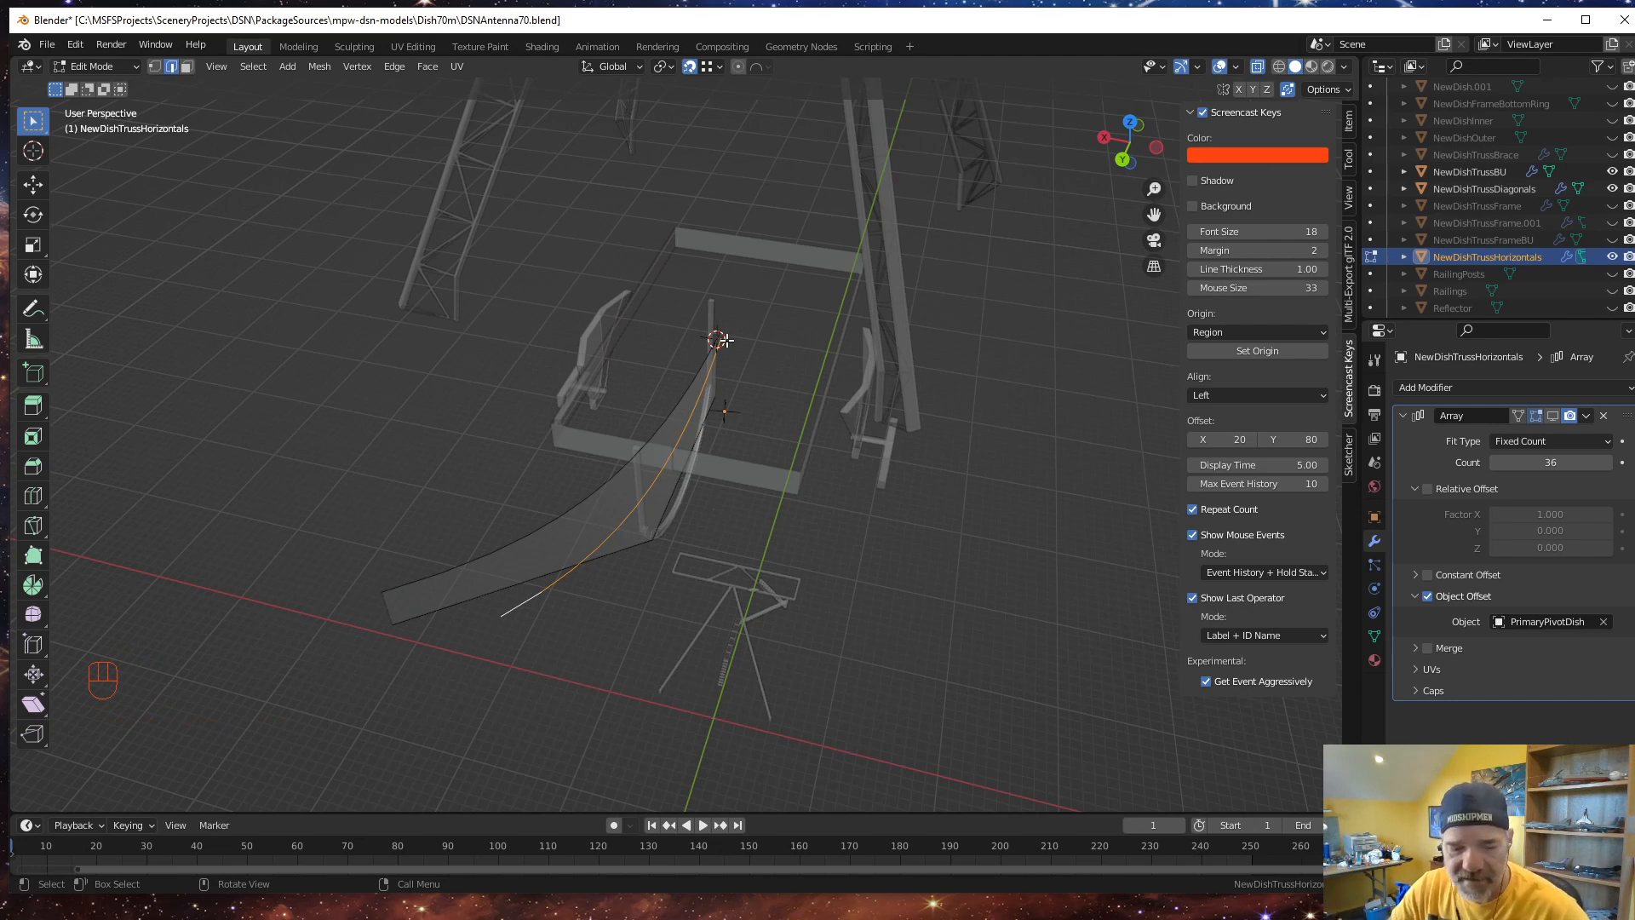
{"action": "left_click", "coordinate": [400, 588], "text": "alt+shift"}
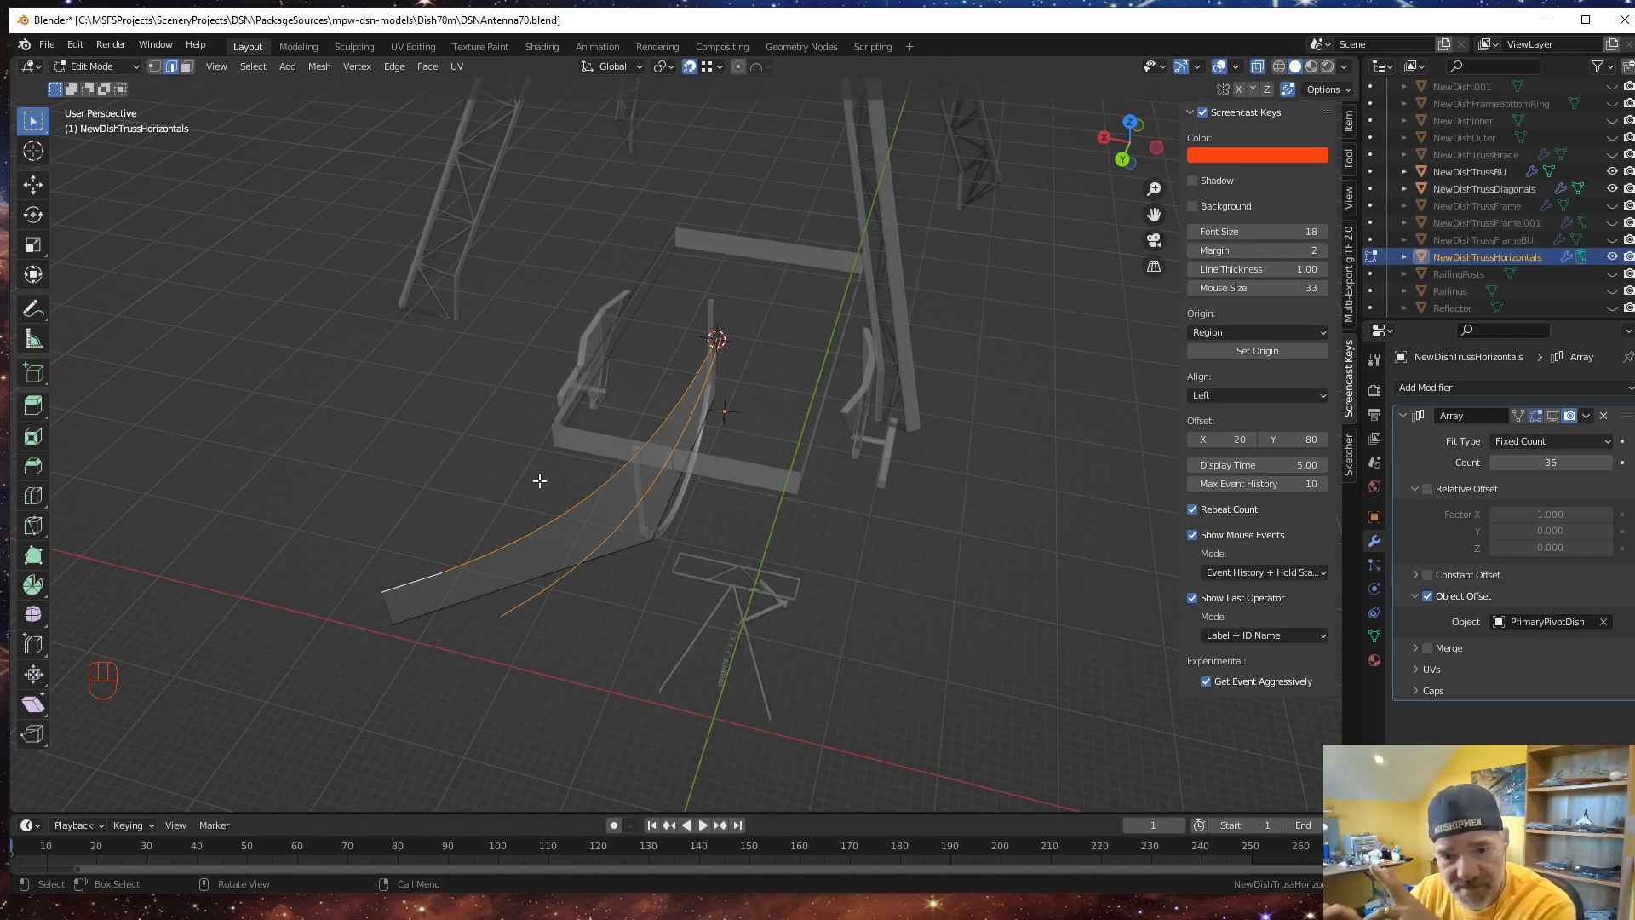
{"action": "right_click", "coordinate": [498, 511]}
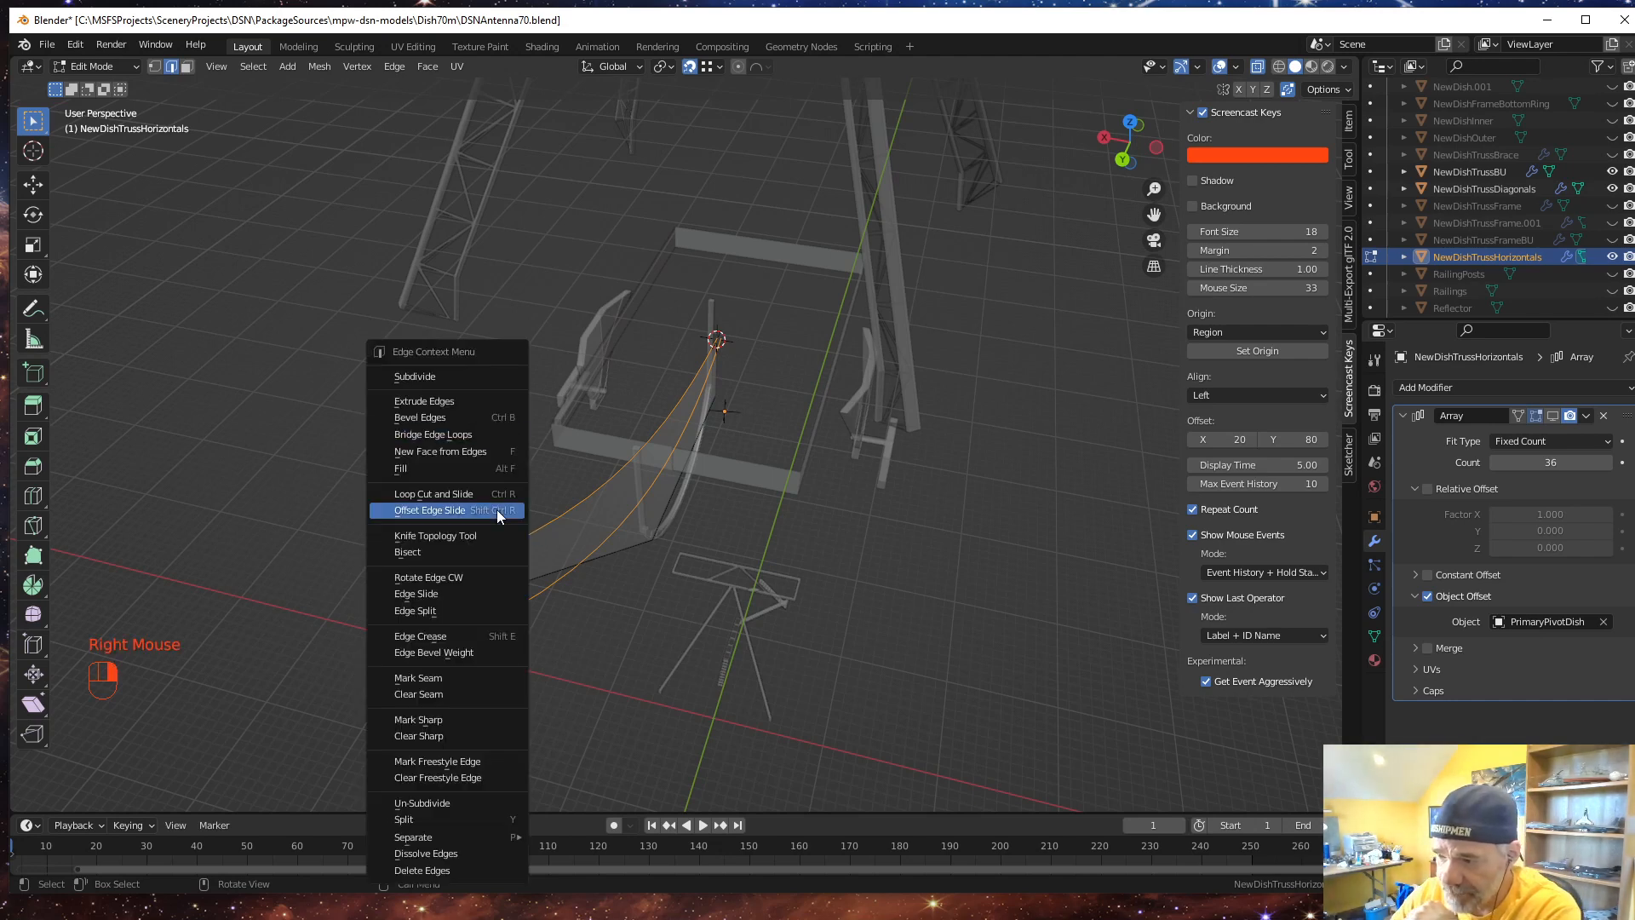
{"action": "left_click", "coordinate": [466, 437]}
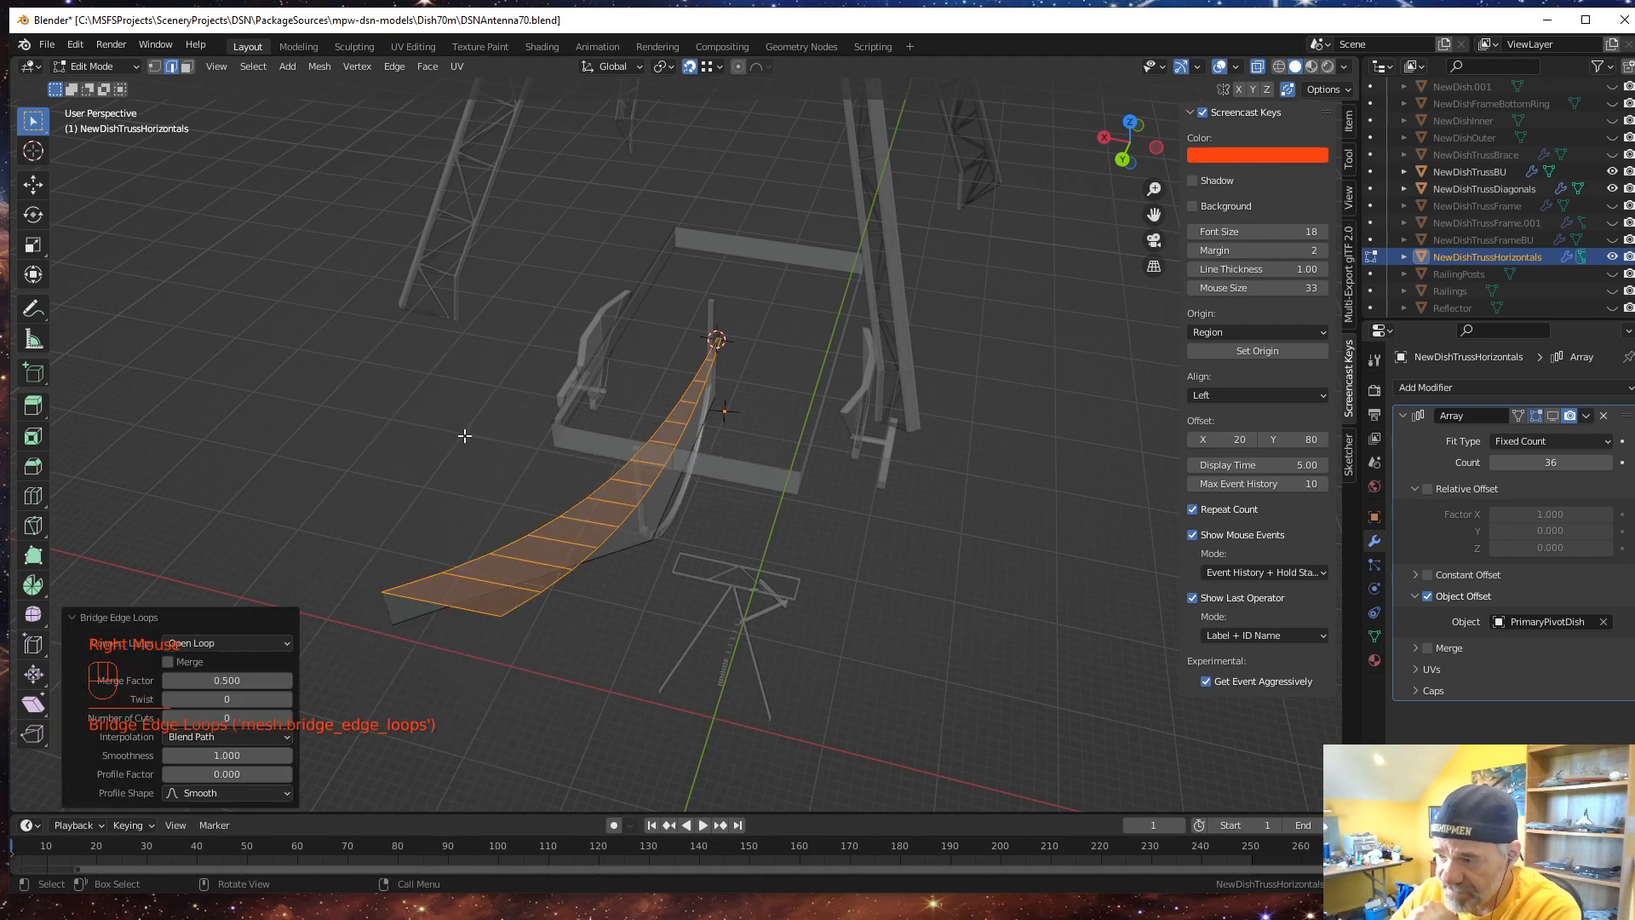
Return to Object Mode and examine the bridged strip from several angles together with the frame lines of NewDishTrussDiagonals
{"action": "middle_click_drag", "start_coordinate": [677, 662], "coordinate": [611, 642]}
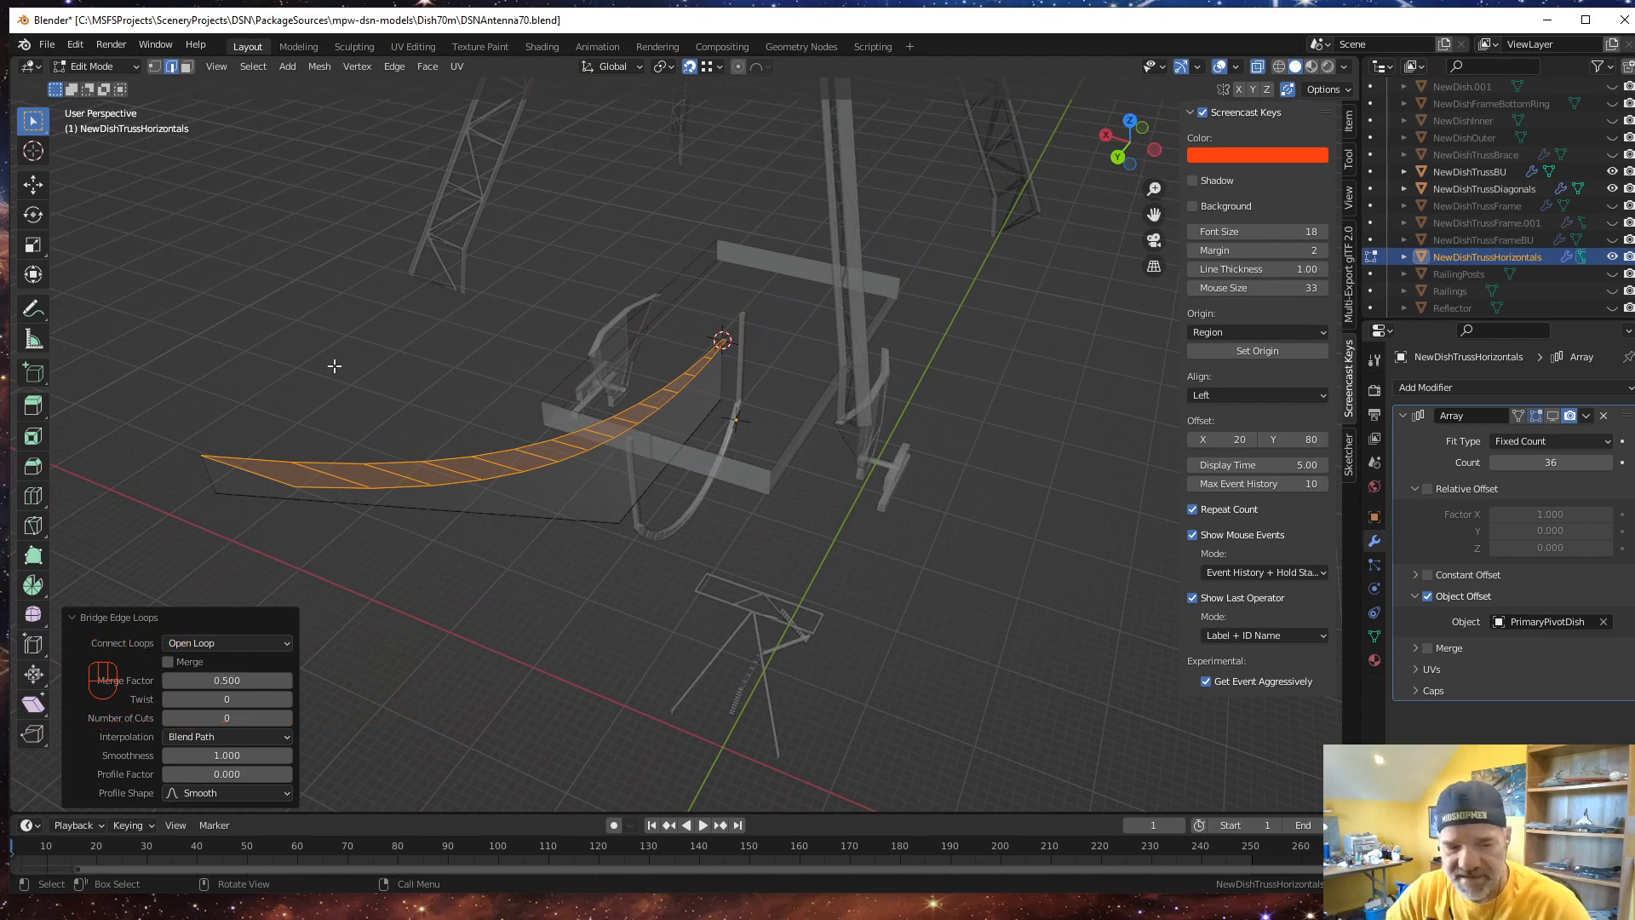
{"action": "key", "text": "Tab"}
{"action": "middle_click_drag", "start_coordinate": [540, 533], "coordinate": [581, 400]}
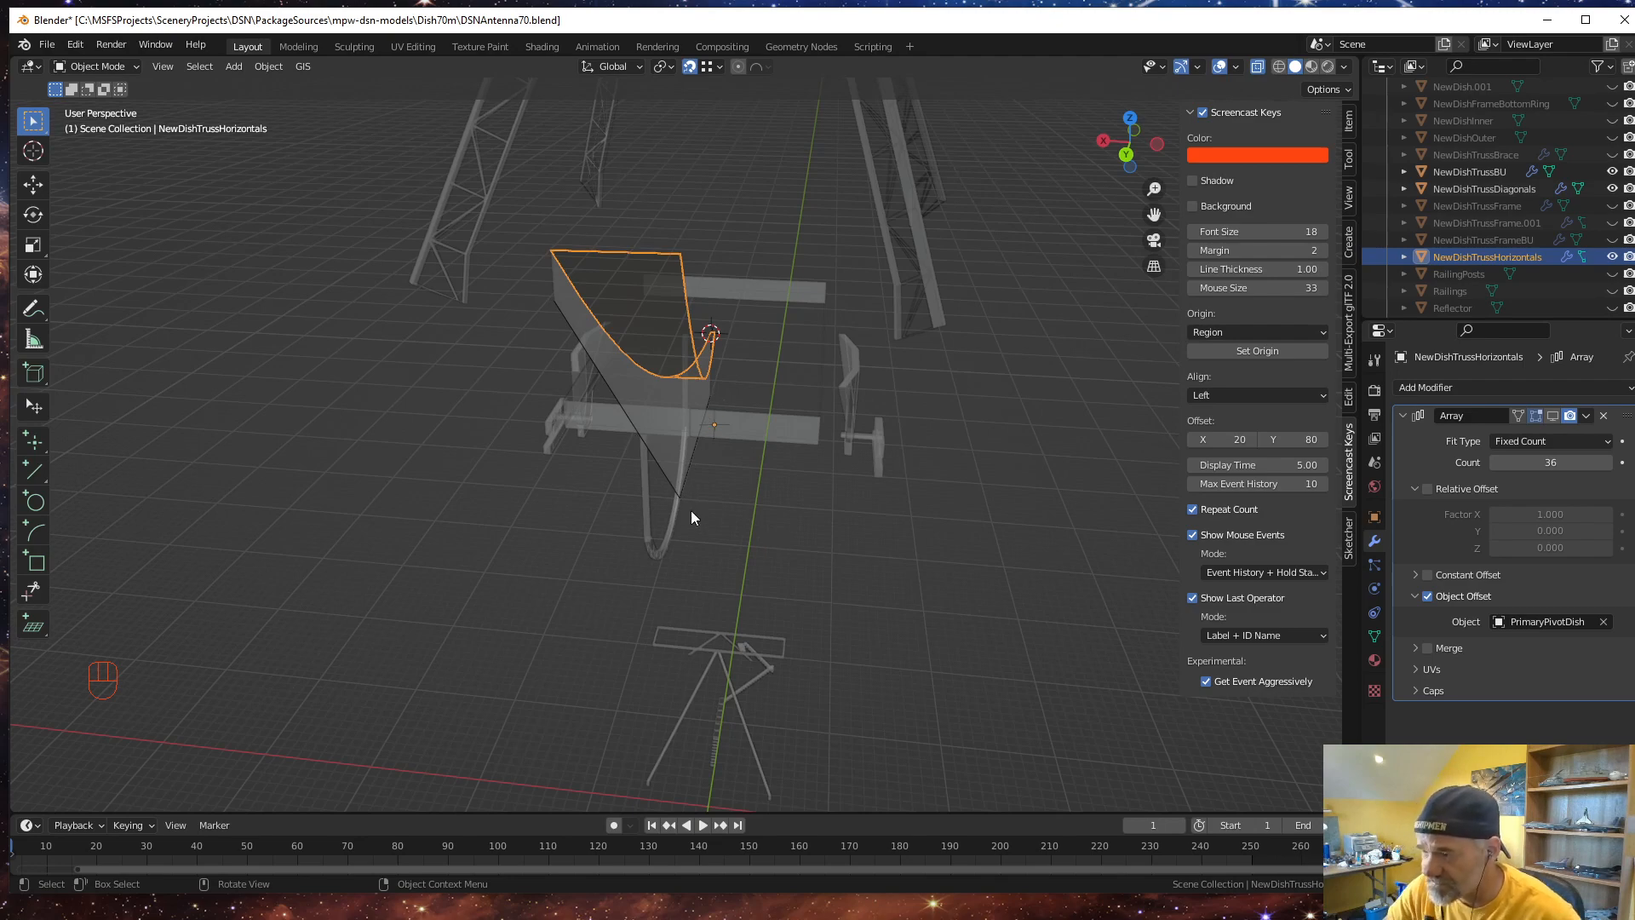
{"action": "middle_click_drag", "start_coordinate": [728, 488], "coordinate": [741, 492]}
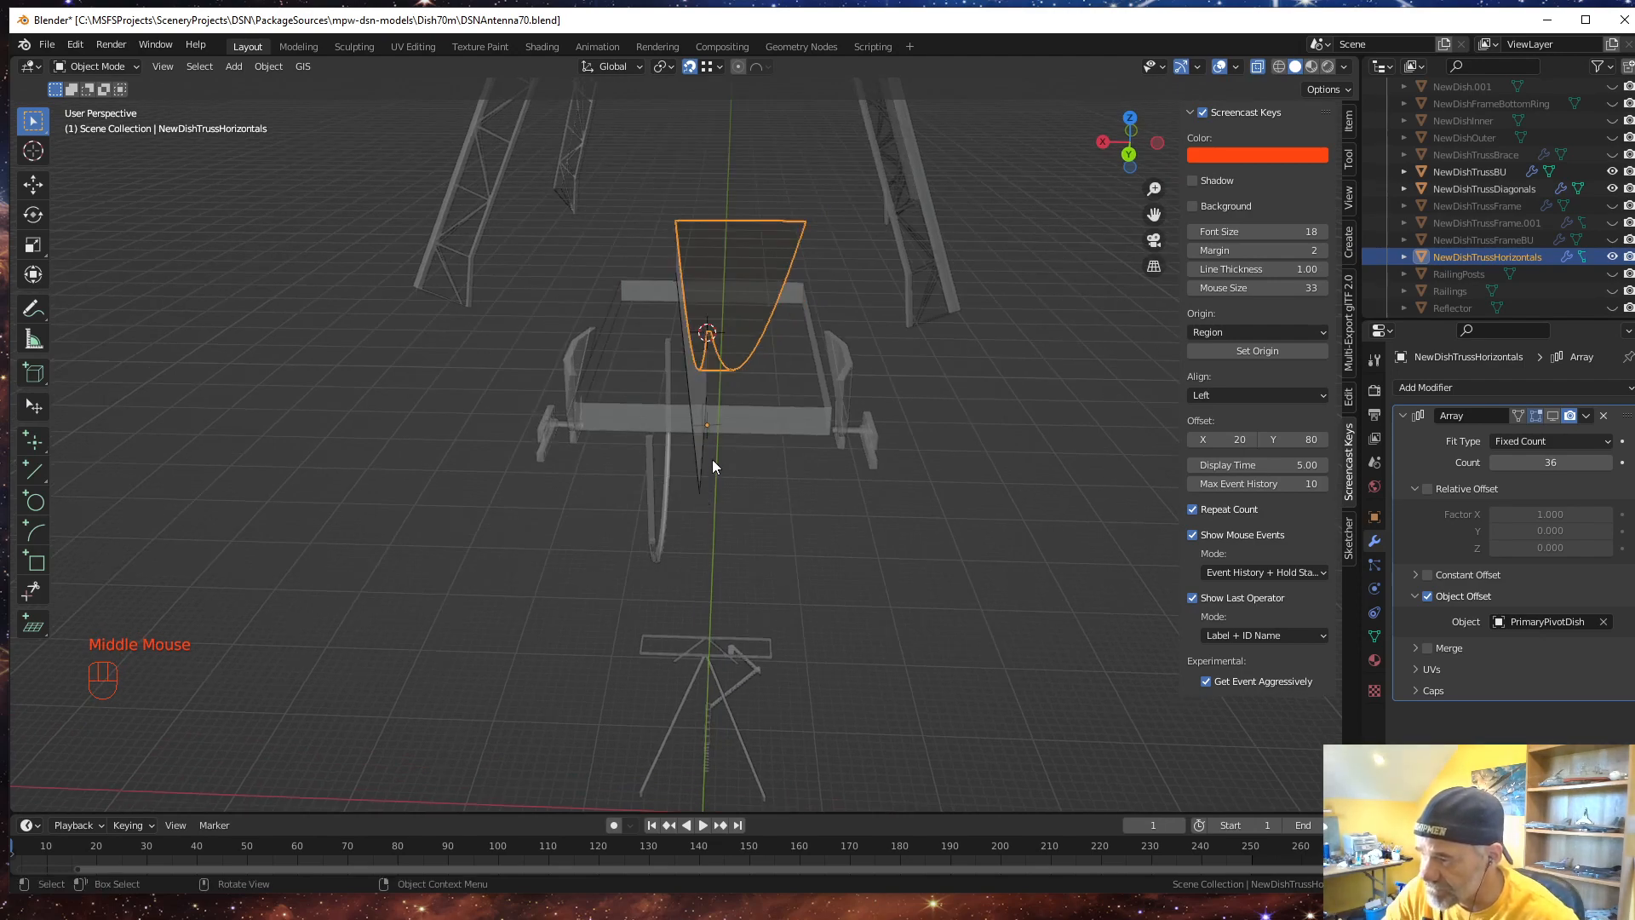
{"action": "middle_click_drag", "start_coordinate": [730, 522], "coordinate": [688, 544]}
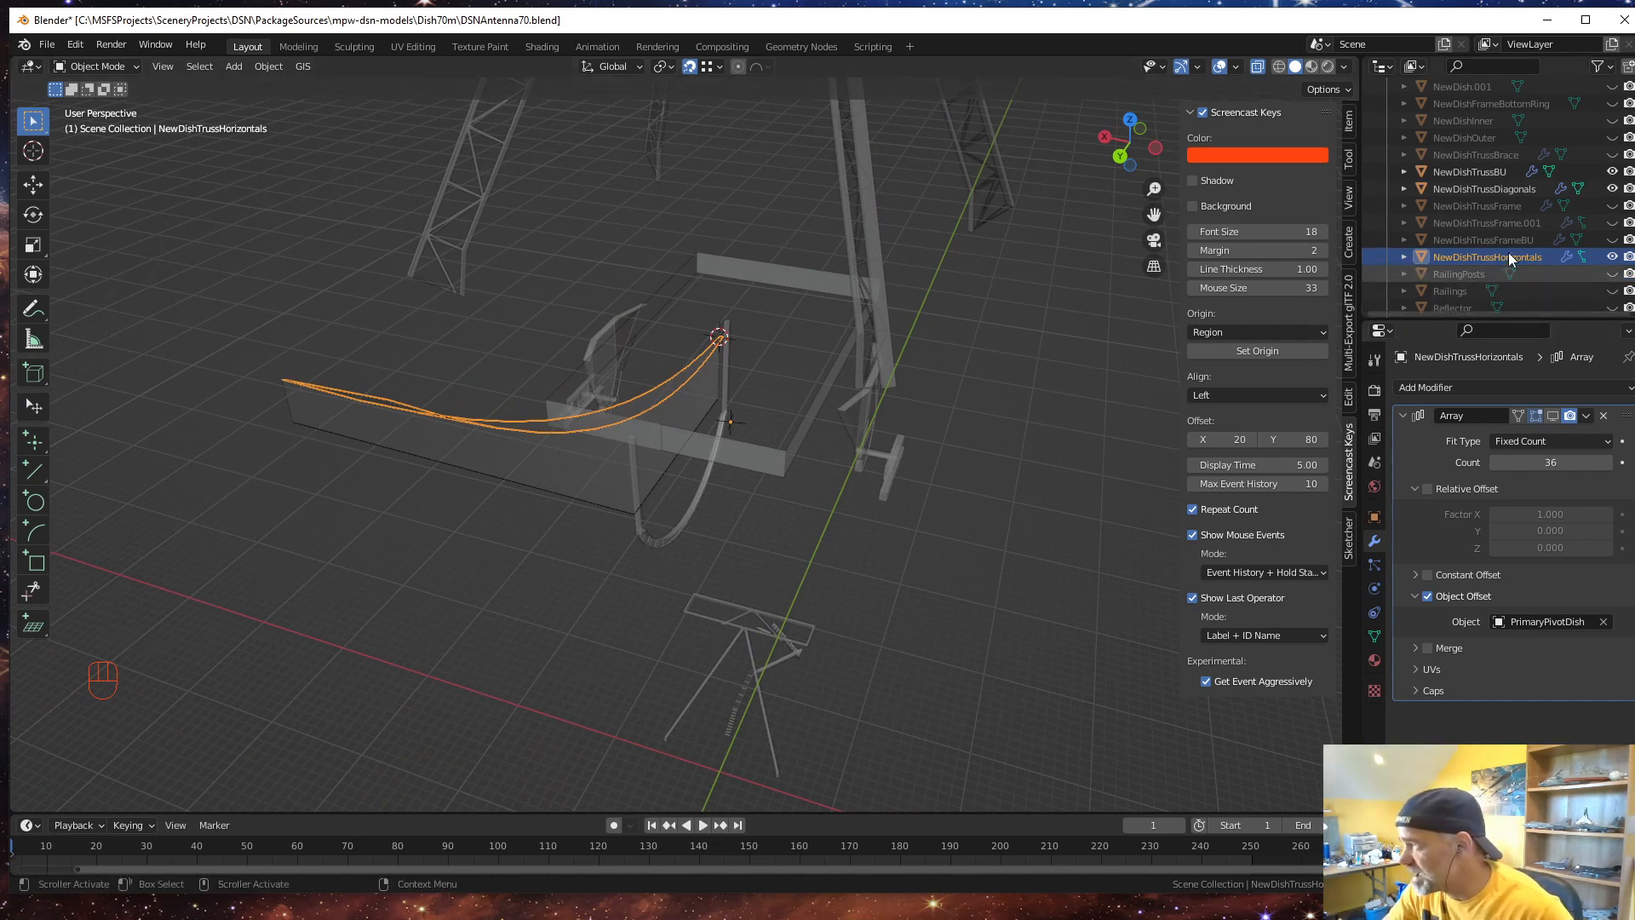
{"action": "left_click", "coordinate": [1517, 187]}
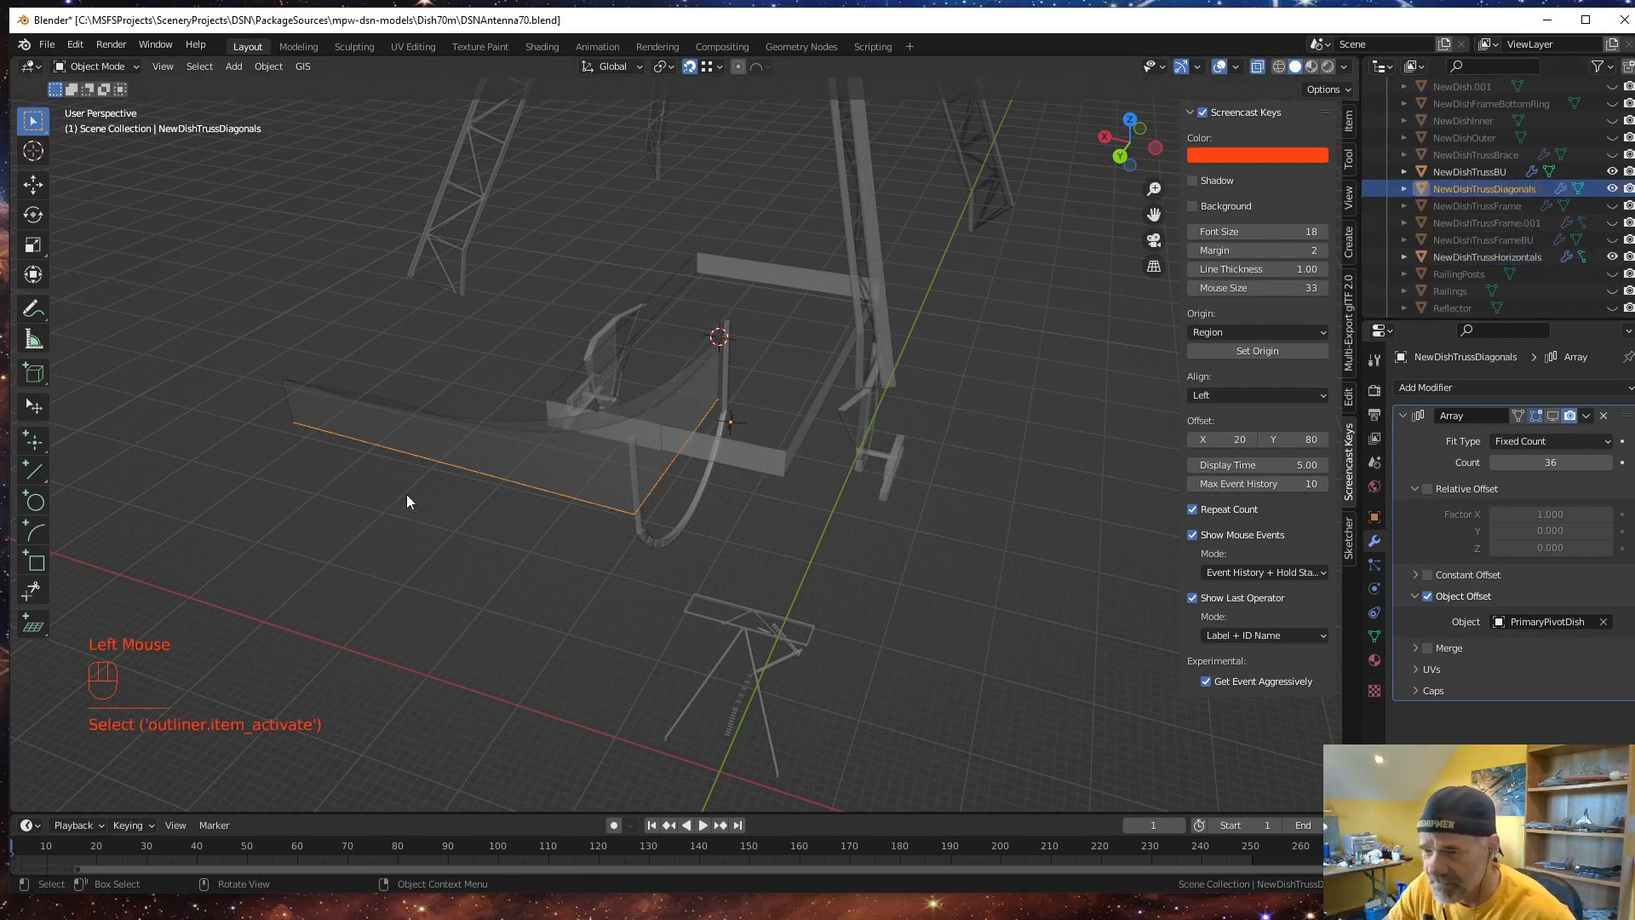
{"action": "middle_click_drag", "start_coordinate": [406, 495], "coordinate": [392, 519]}
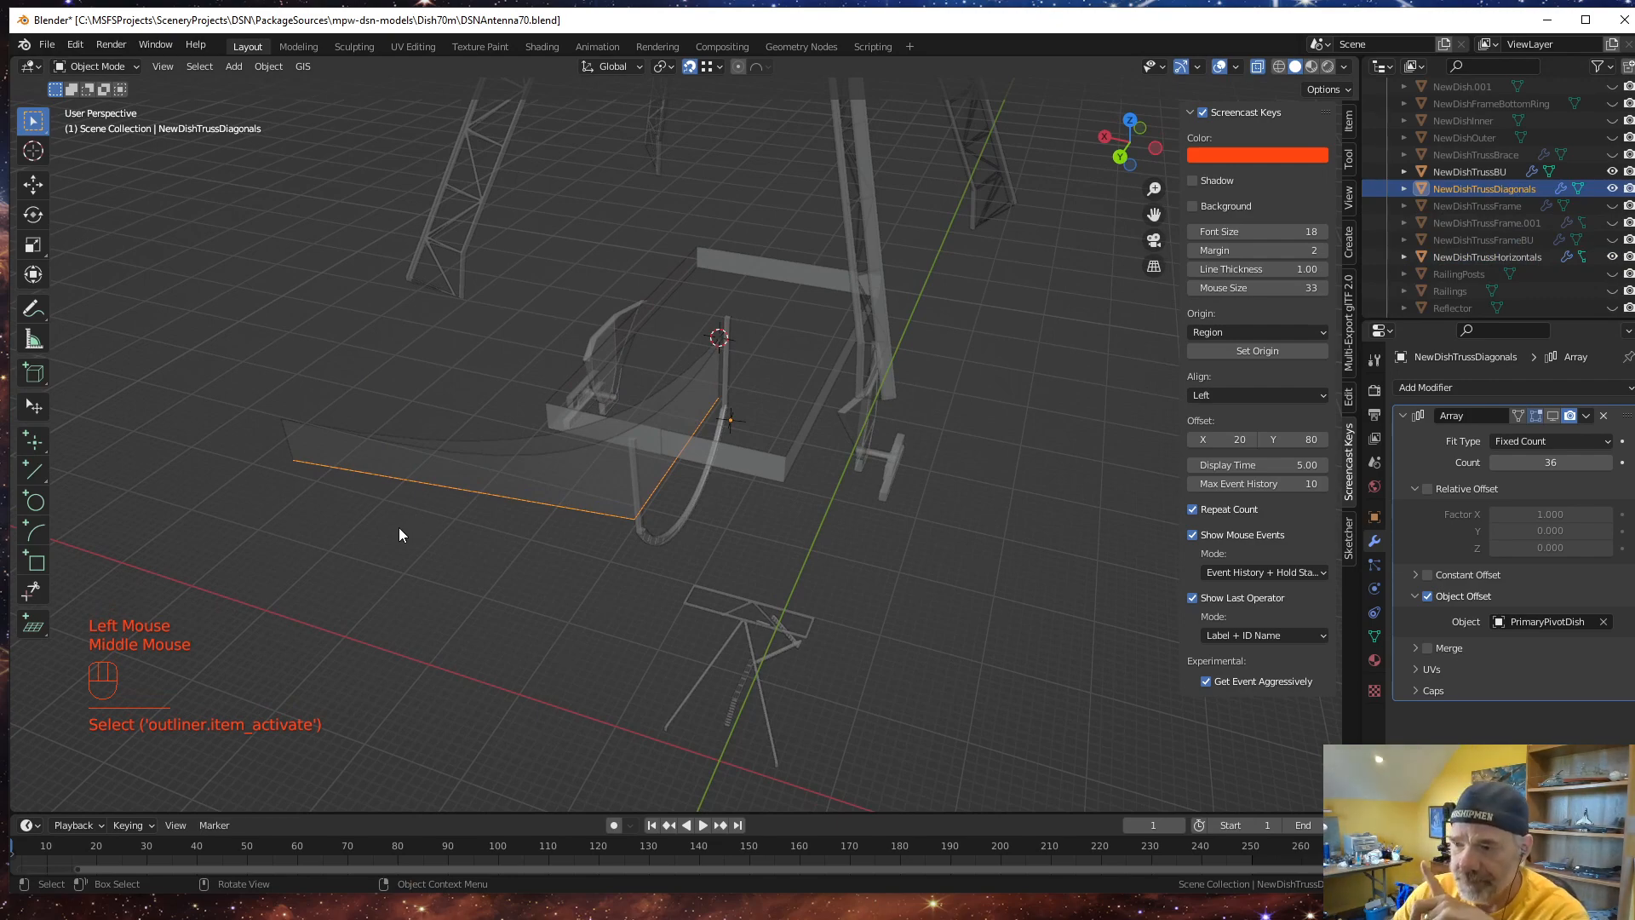
{"action": "middle_click_drag", "start_coordinate": [545, 552], "coordinate": [559, 555]}
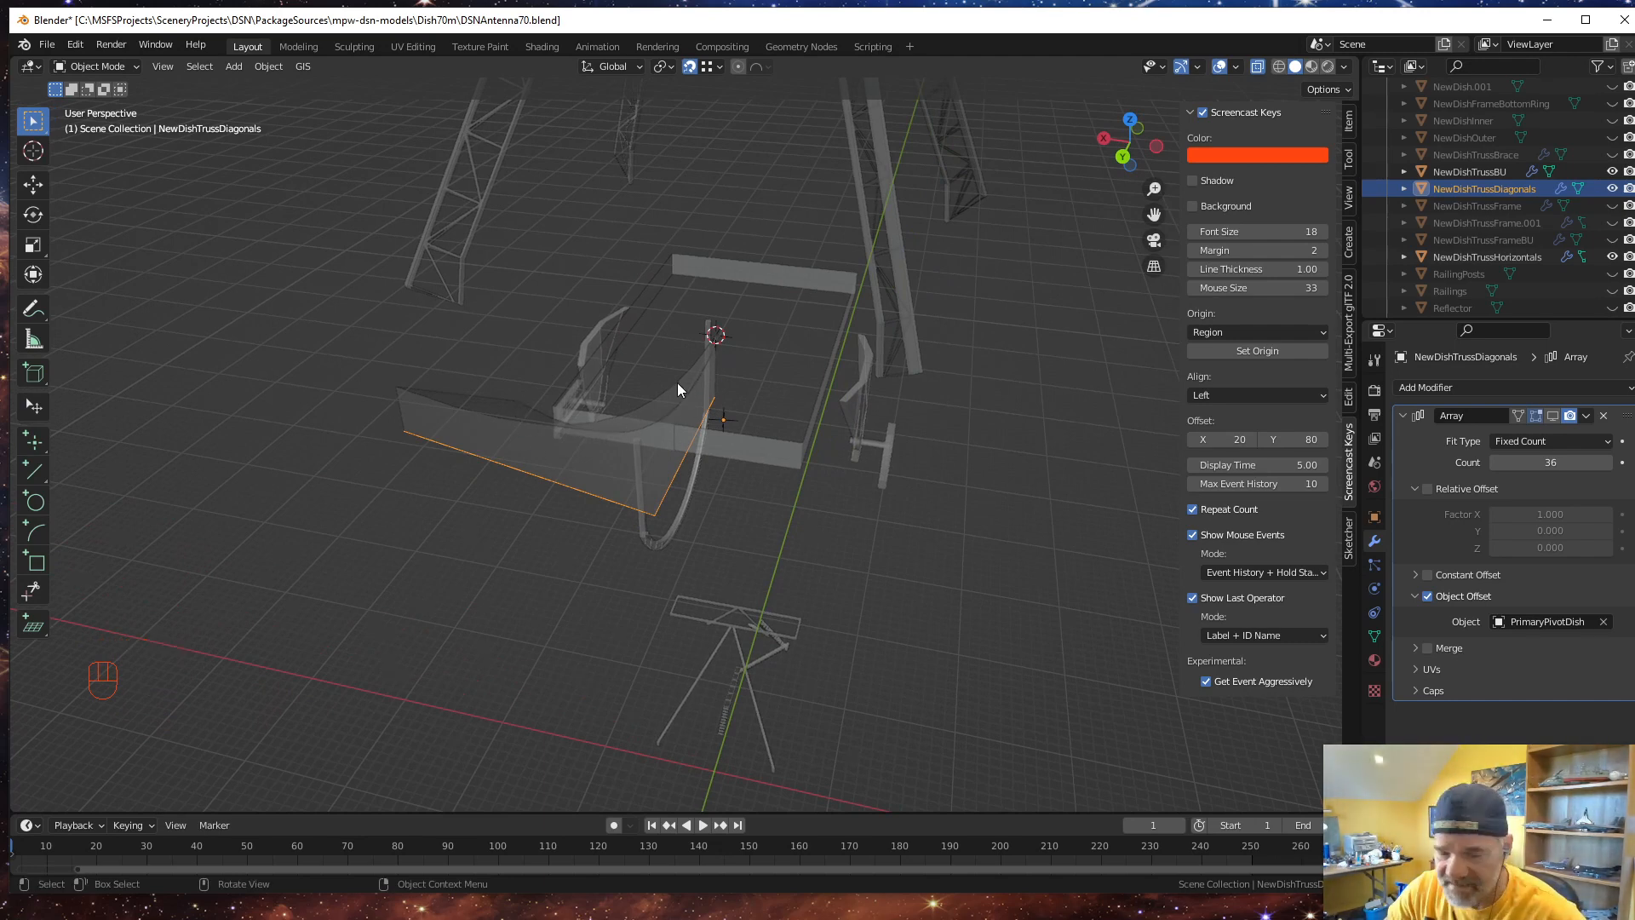
{"action": "middle_click_drag", "start_coordinate": [609, 480], "coordinate": [602, 486]}
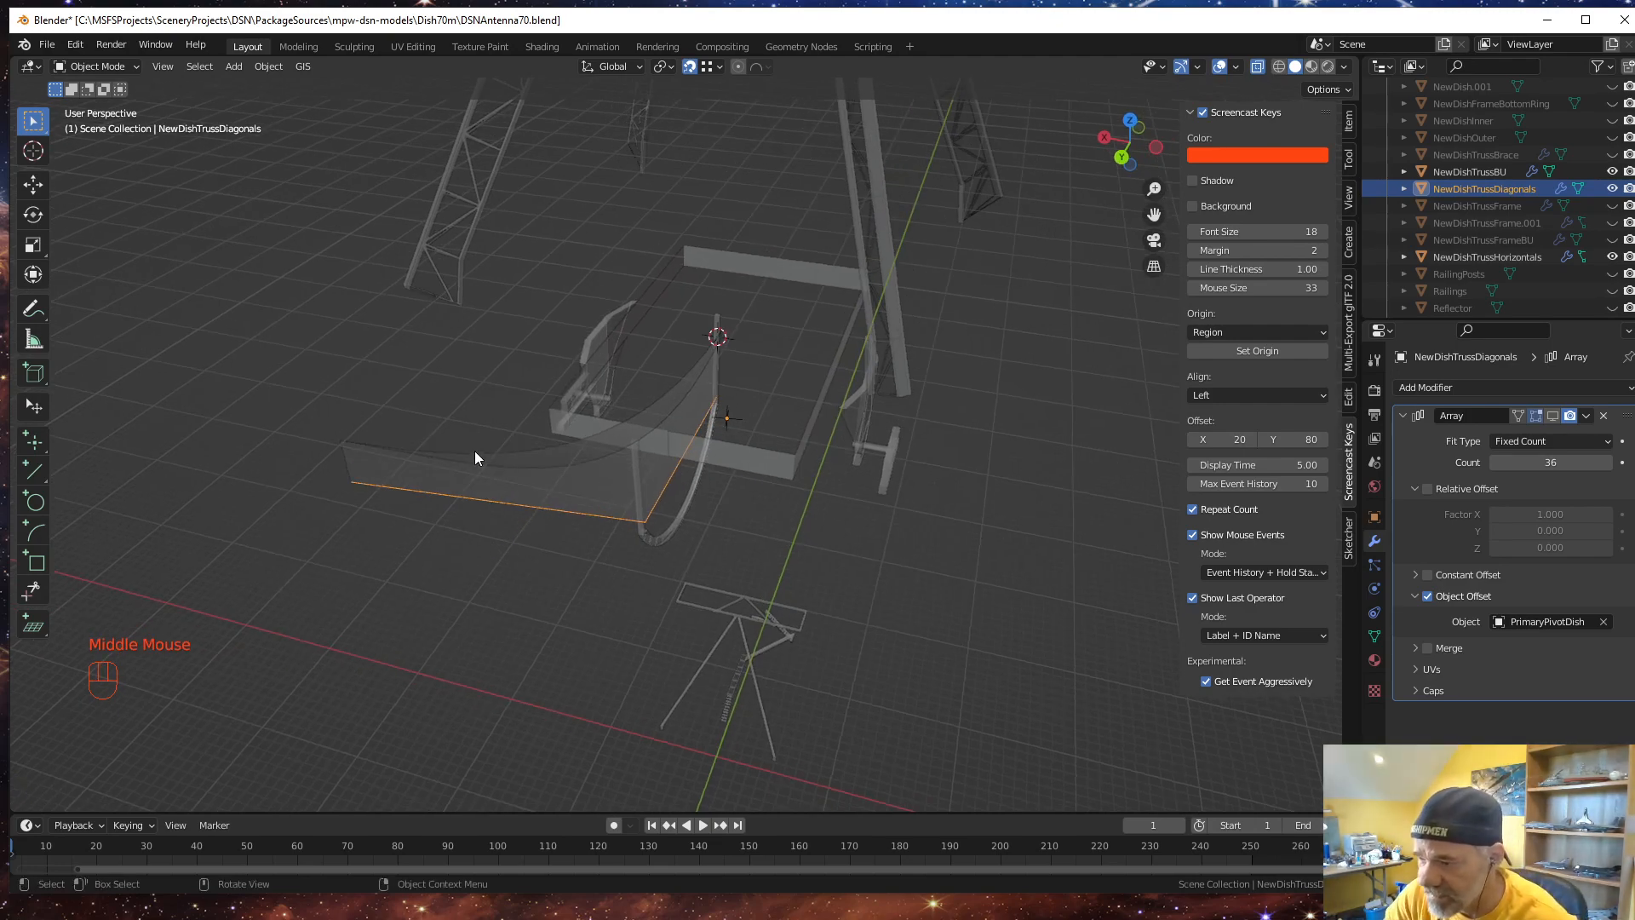
Select the bridged strip NewDishTrussHorizontals in the viewport and enter Edit Mode on it
{"action": "left_click", "coordinate": [565, 444]}
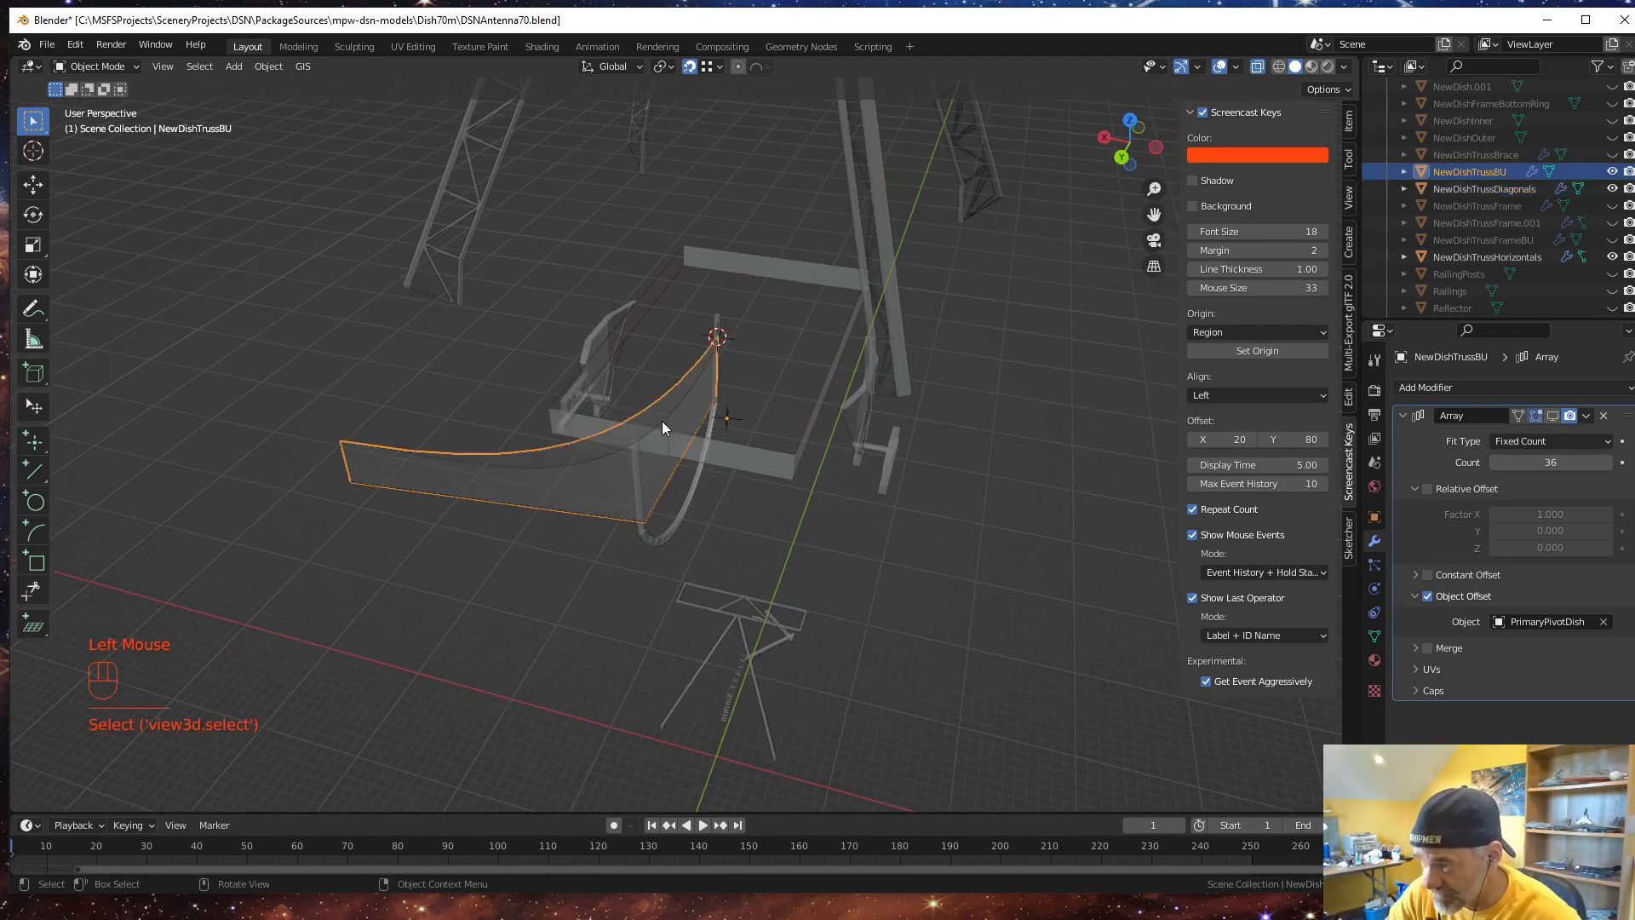
{"action": "left_click", "coordinate": [642, 468]}
{"action": "middle_click_drag", "start_coordinate": [642, 470], "coordinate": [576, 600]}
{"action": "key", "text": "Tab"}
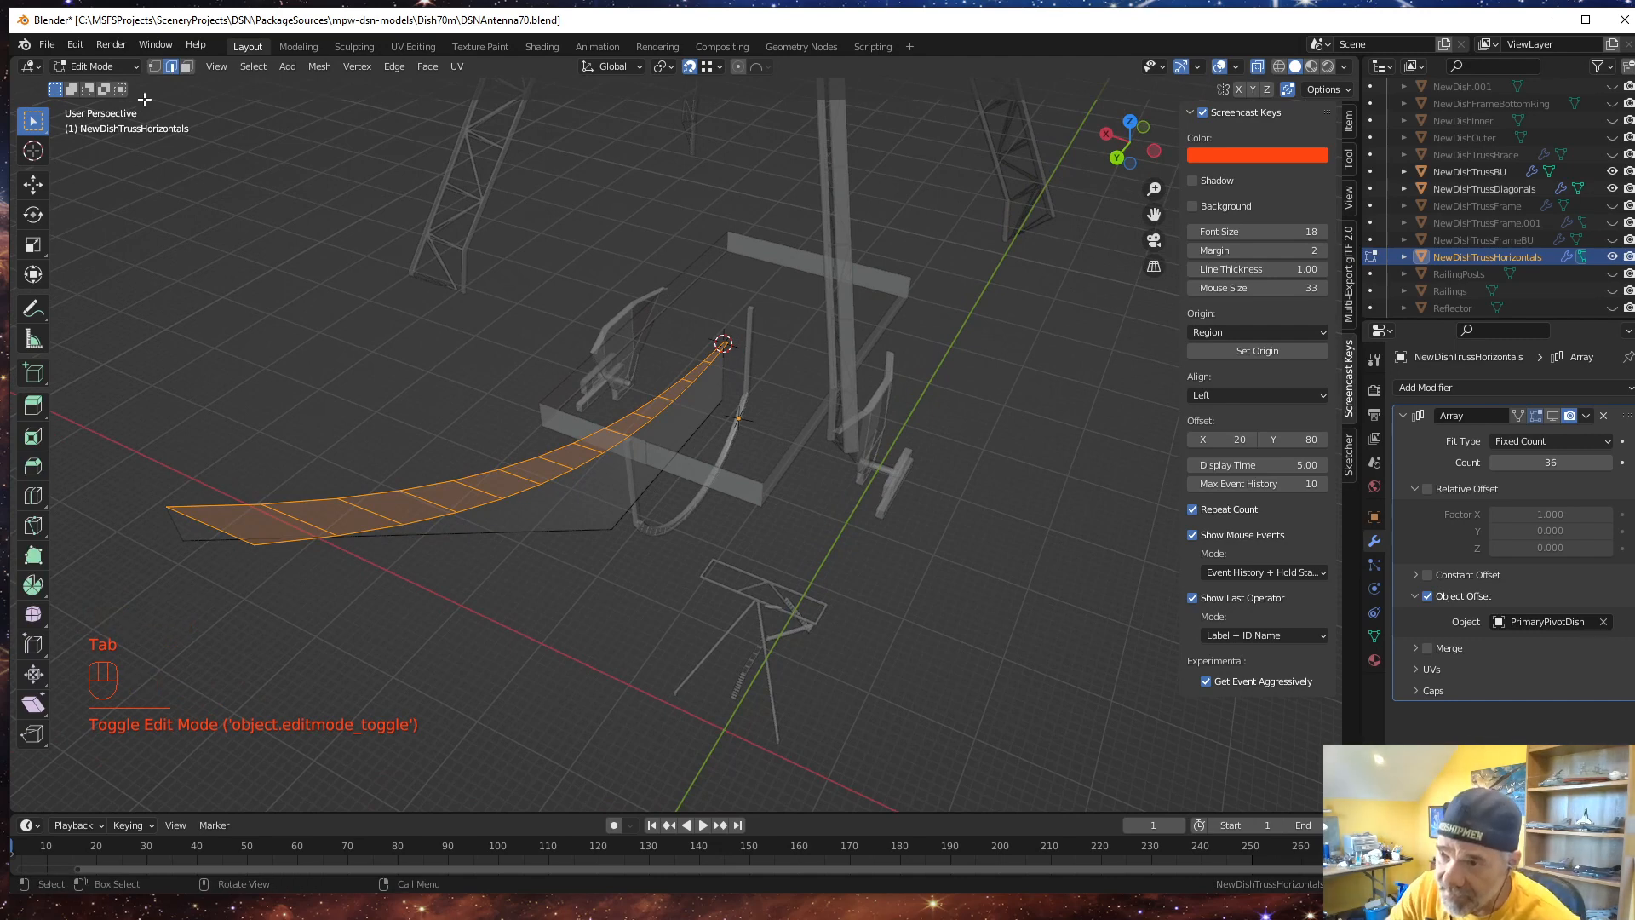
Duplicate the strip's curved edge loop opposite NewDishTrussBU in place and separate the copy into its own object
{"action": "left_click", "coordinate": [282, 540], "text": "alt"}
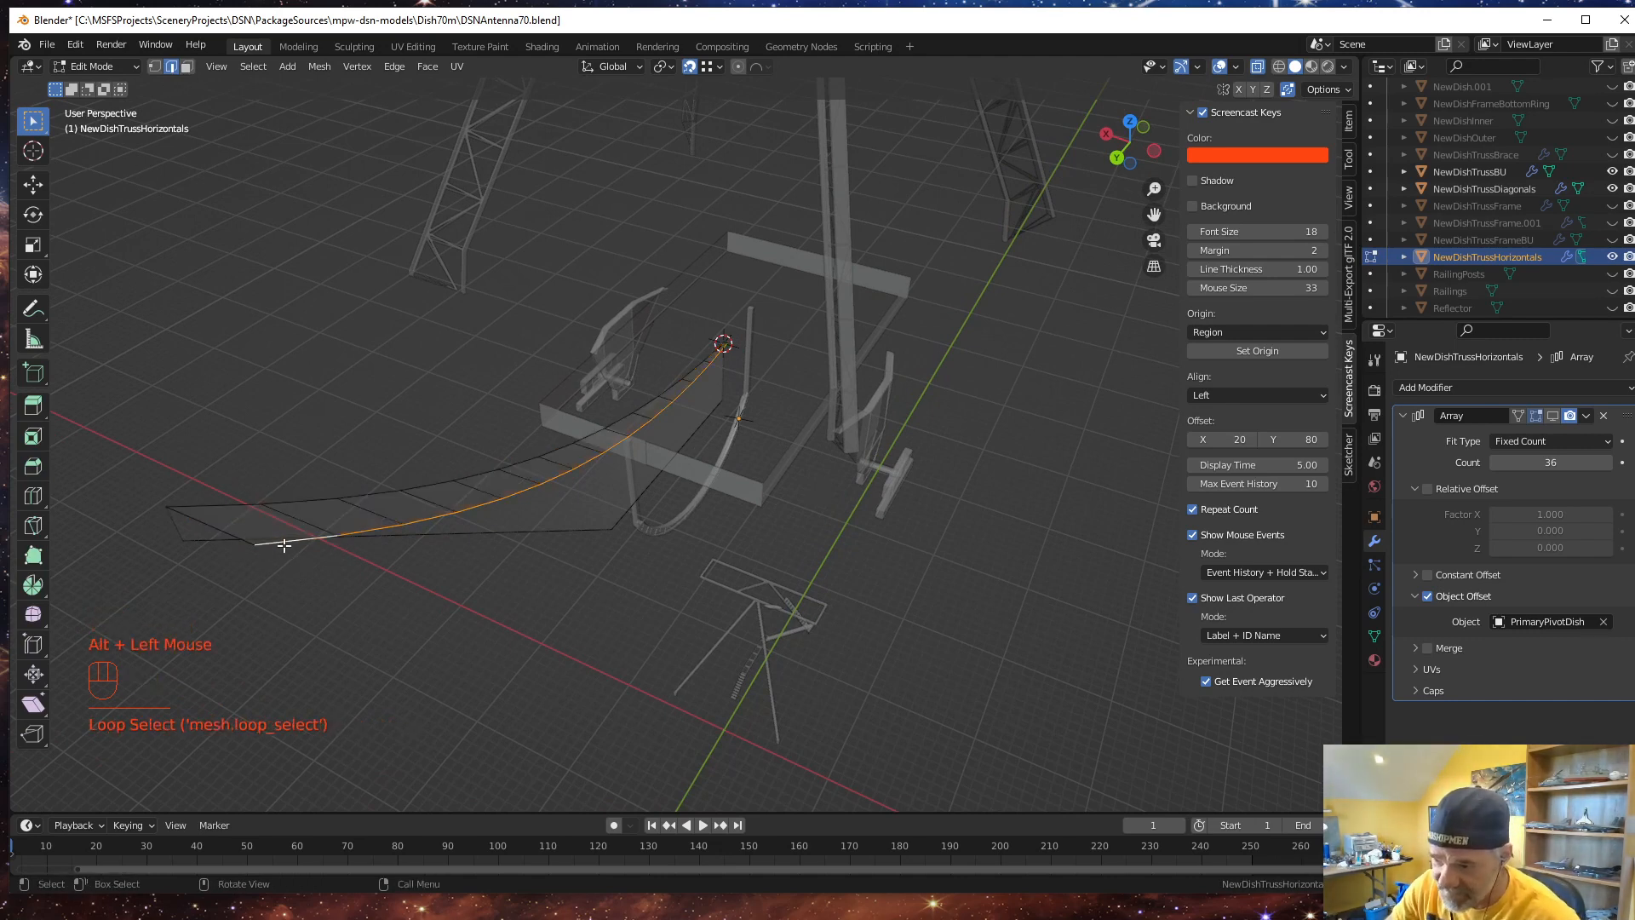
{"action": "middle_click_drag", "start_coordinate": [398, 697], "coordinate": [421, 672]}
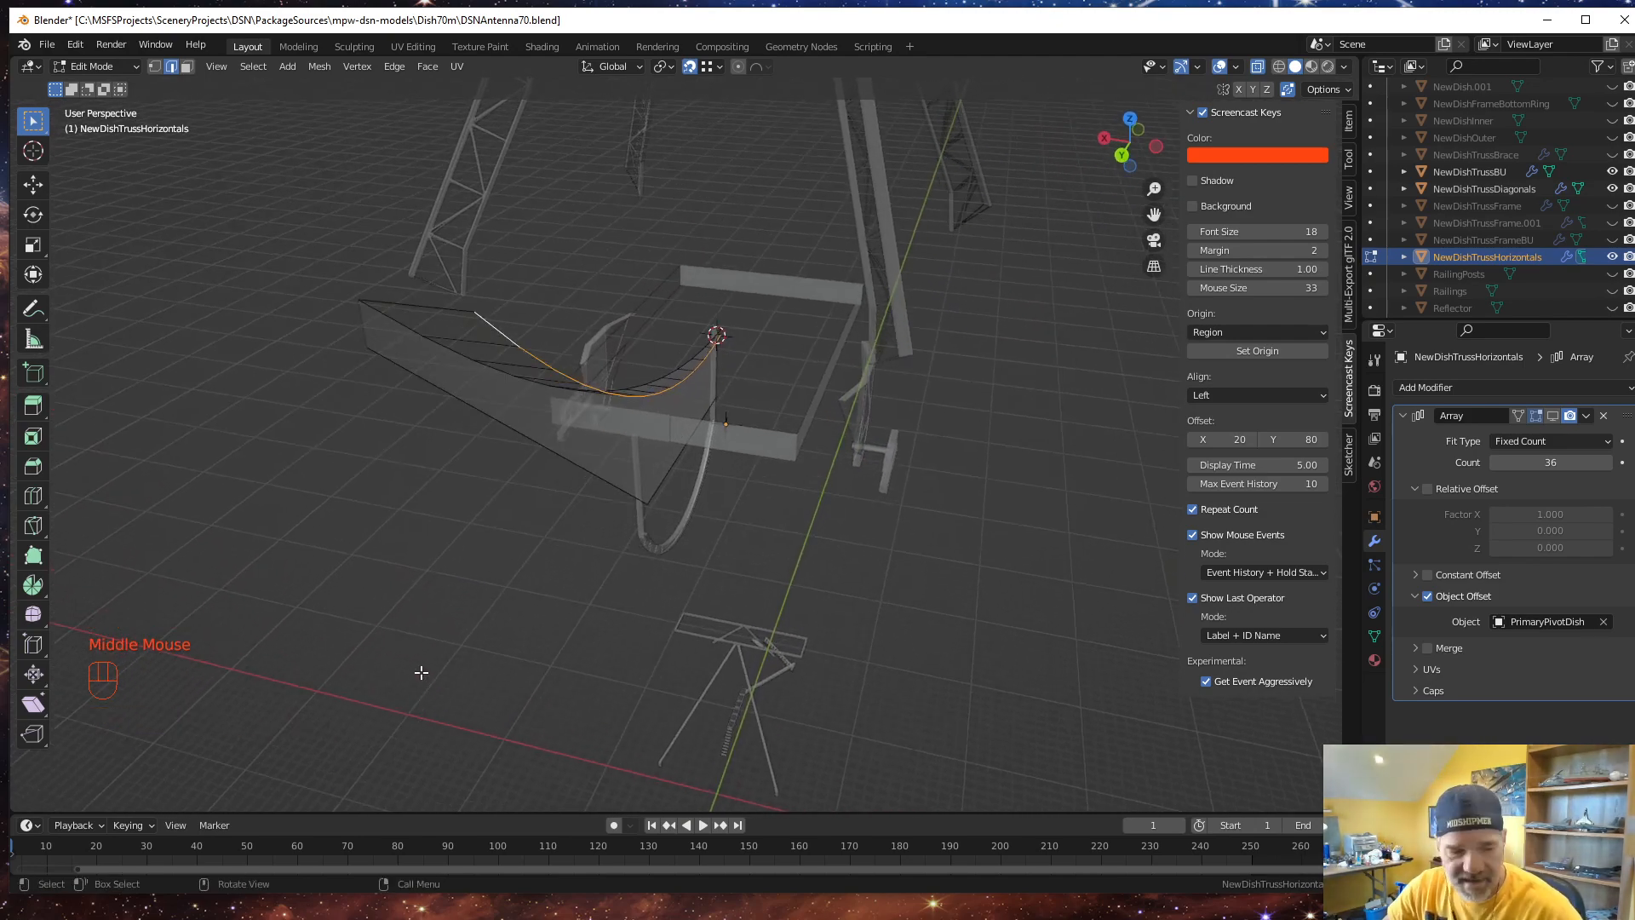
{"action": "key", "text": "shift+d"}
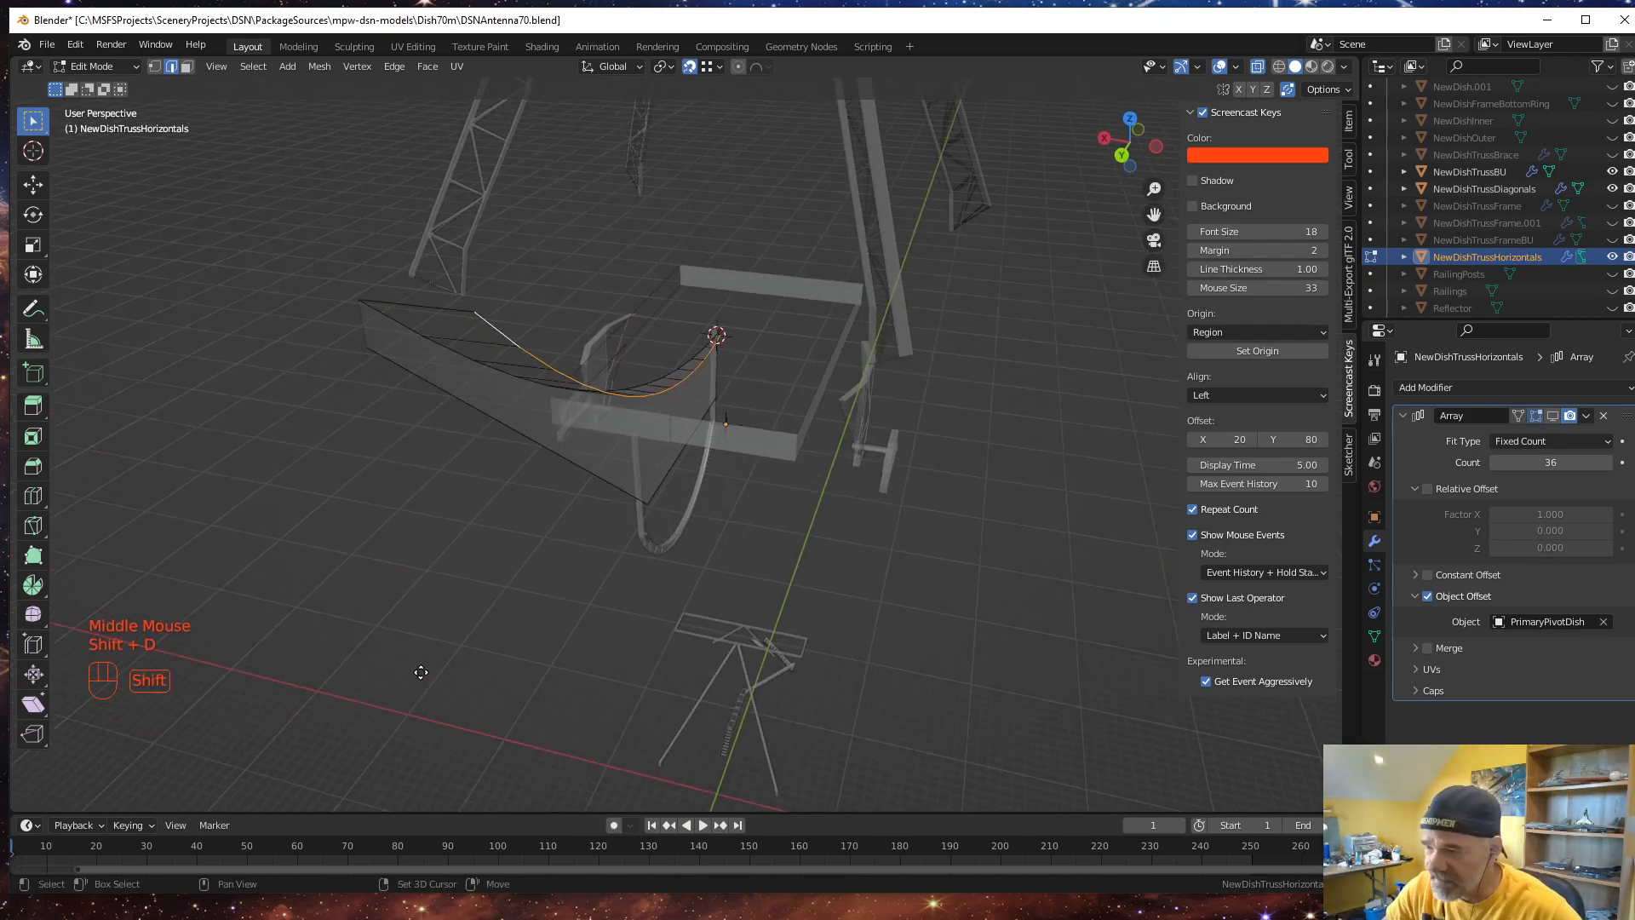
{"action": "key", "text": "Escape"}
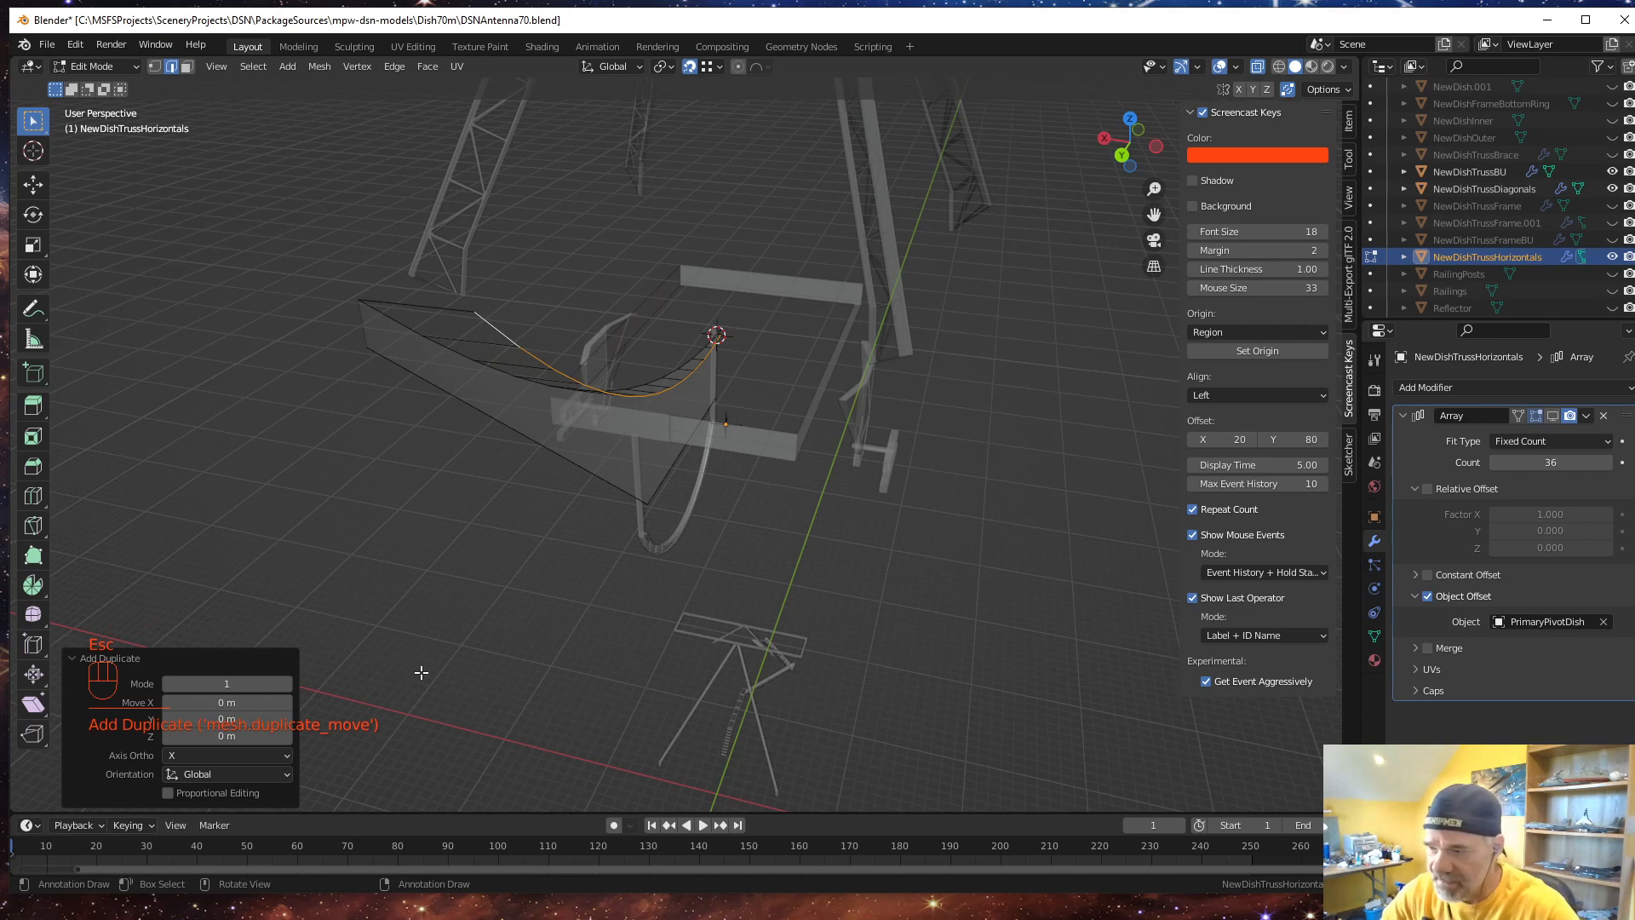
{"action": "key", "text": "p"}
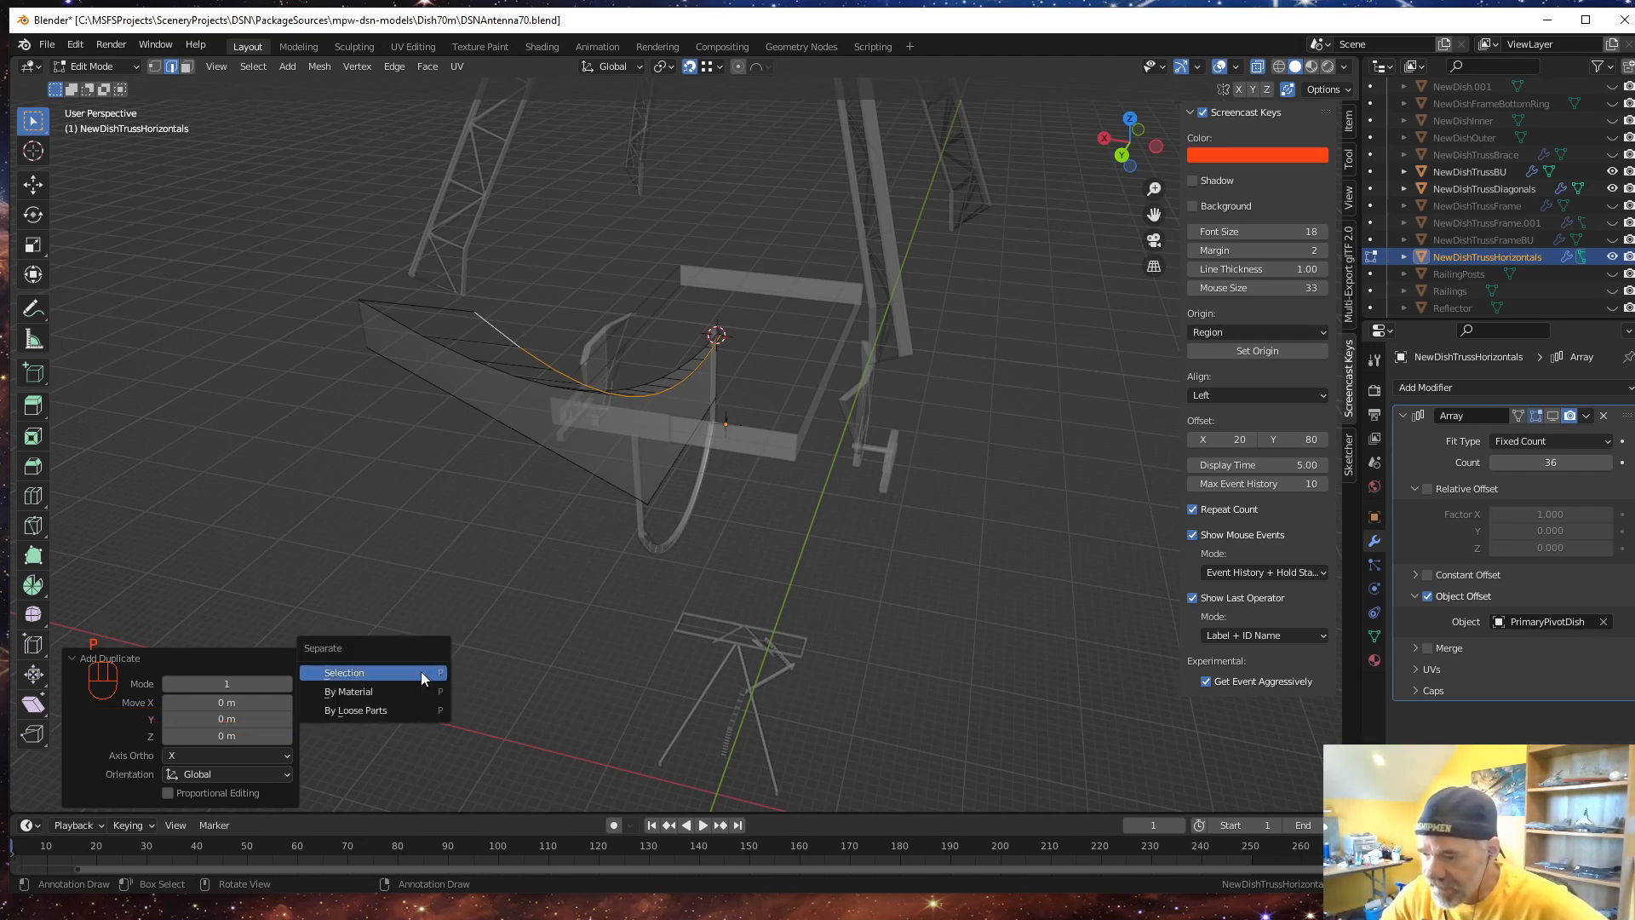
{"action": "left_click", "coordinate": [421, 671]}
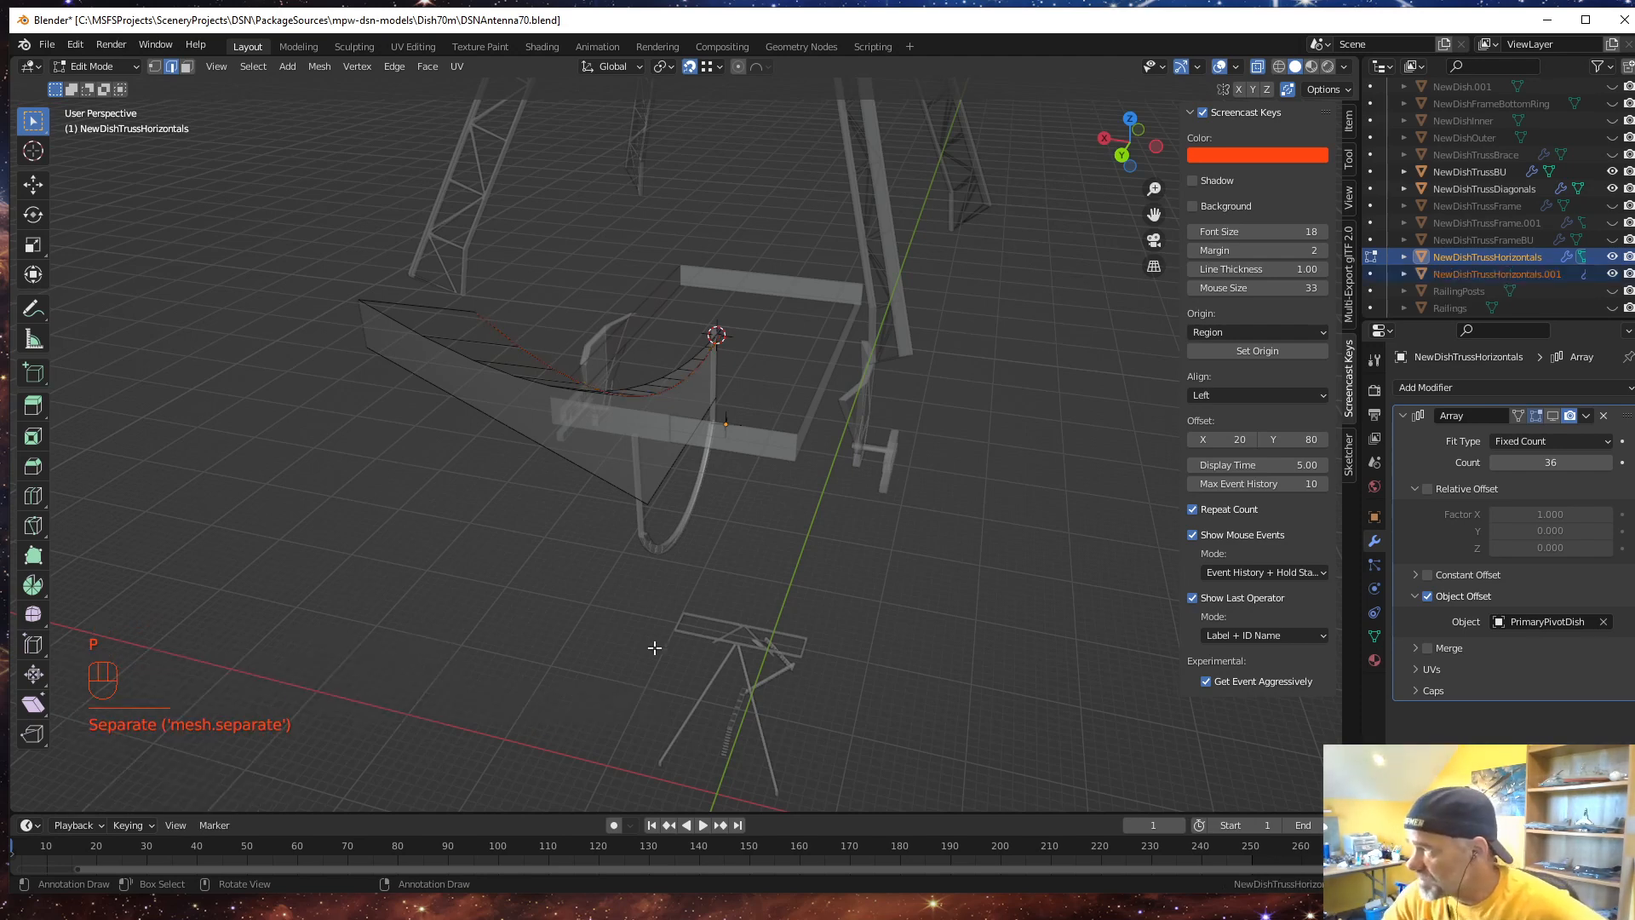
Rename the separated curve object NewDishTrussHorizontals.001 as NewDishTrussDiagonal.001
{"action": "double_click", "coordinate": [1497, 274]}
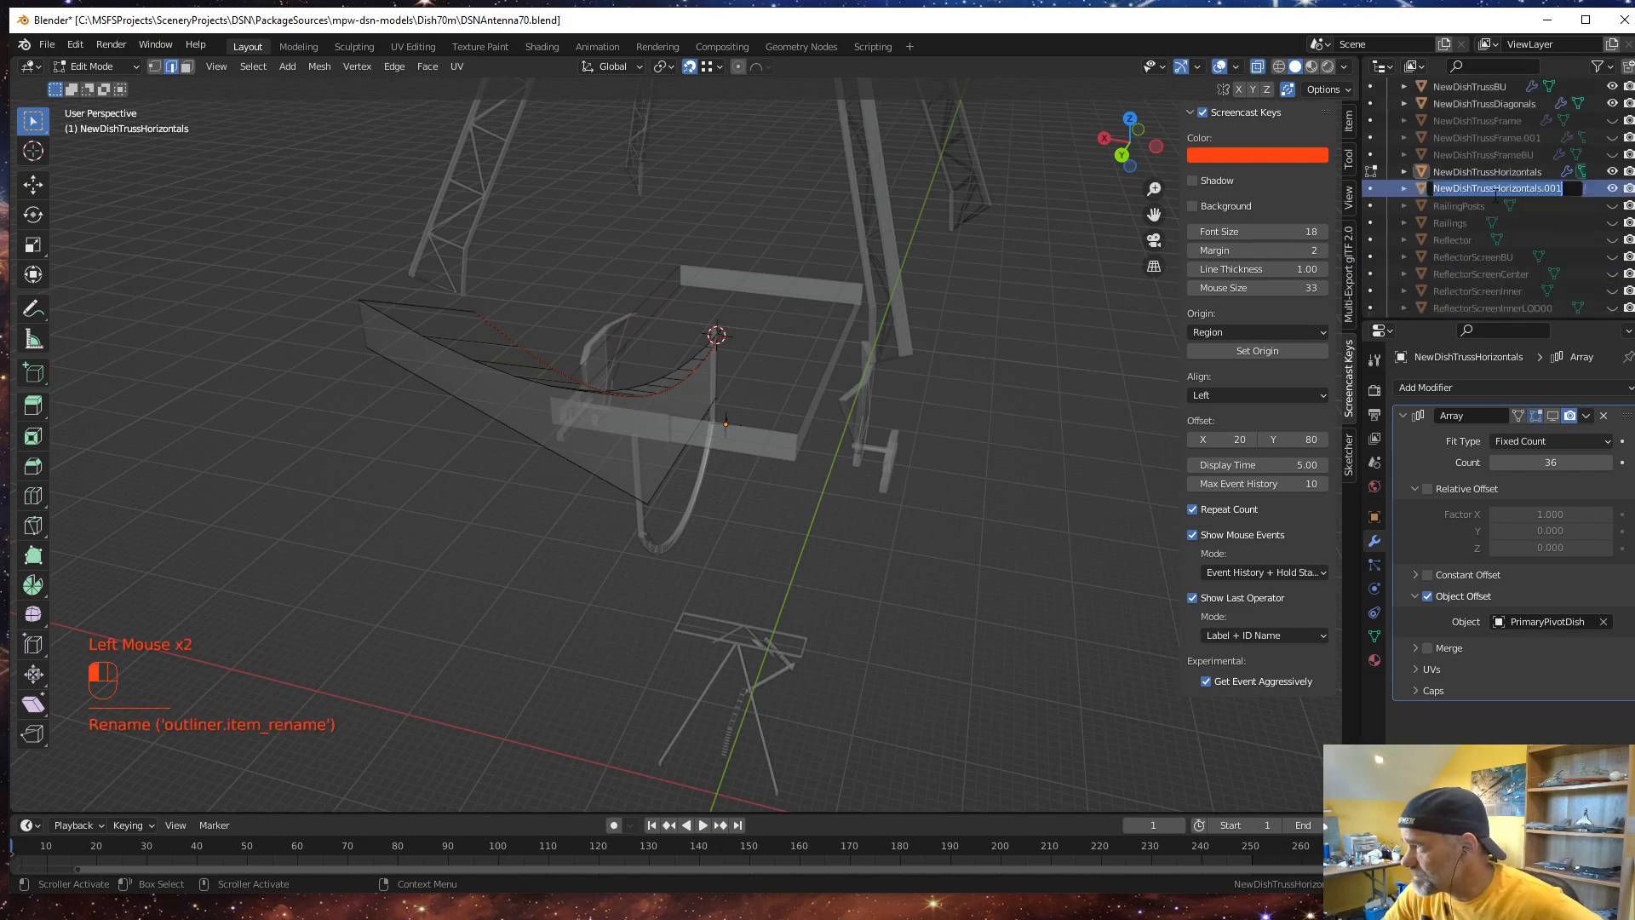
{"action": "left_click_drag", "start_coordinate": [1497, 188], "coordinate": [1536, 188]}
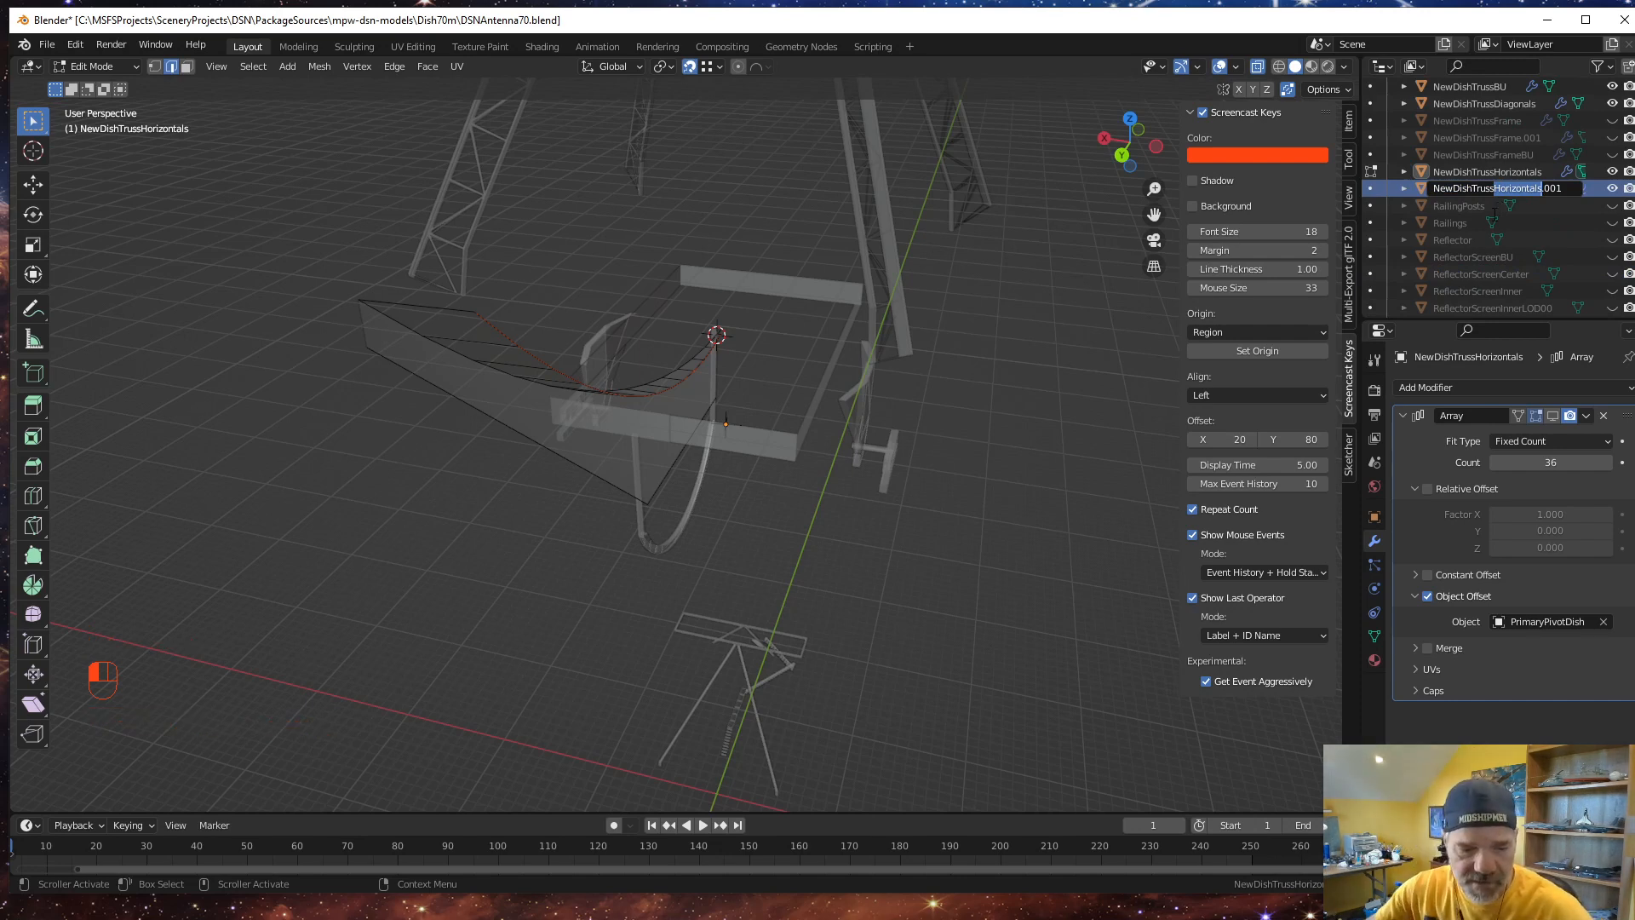
{"action": "type", "text": "D"}
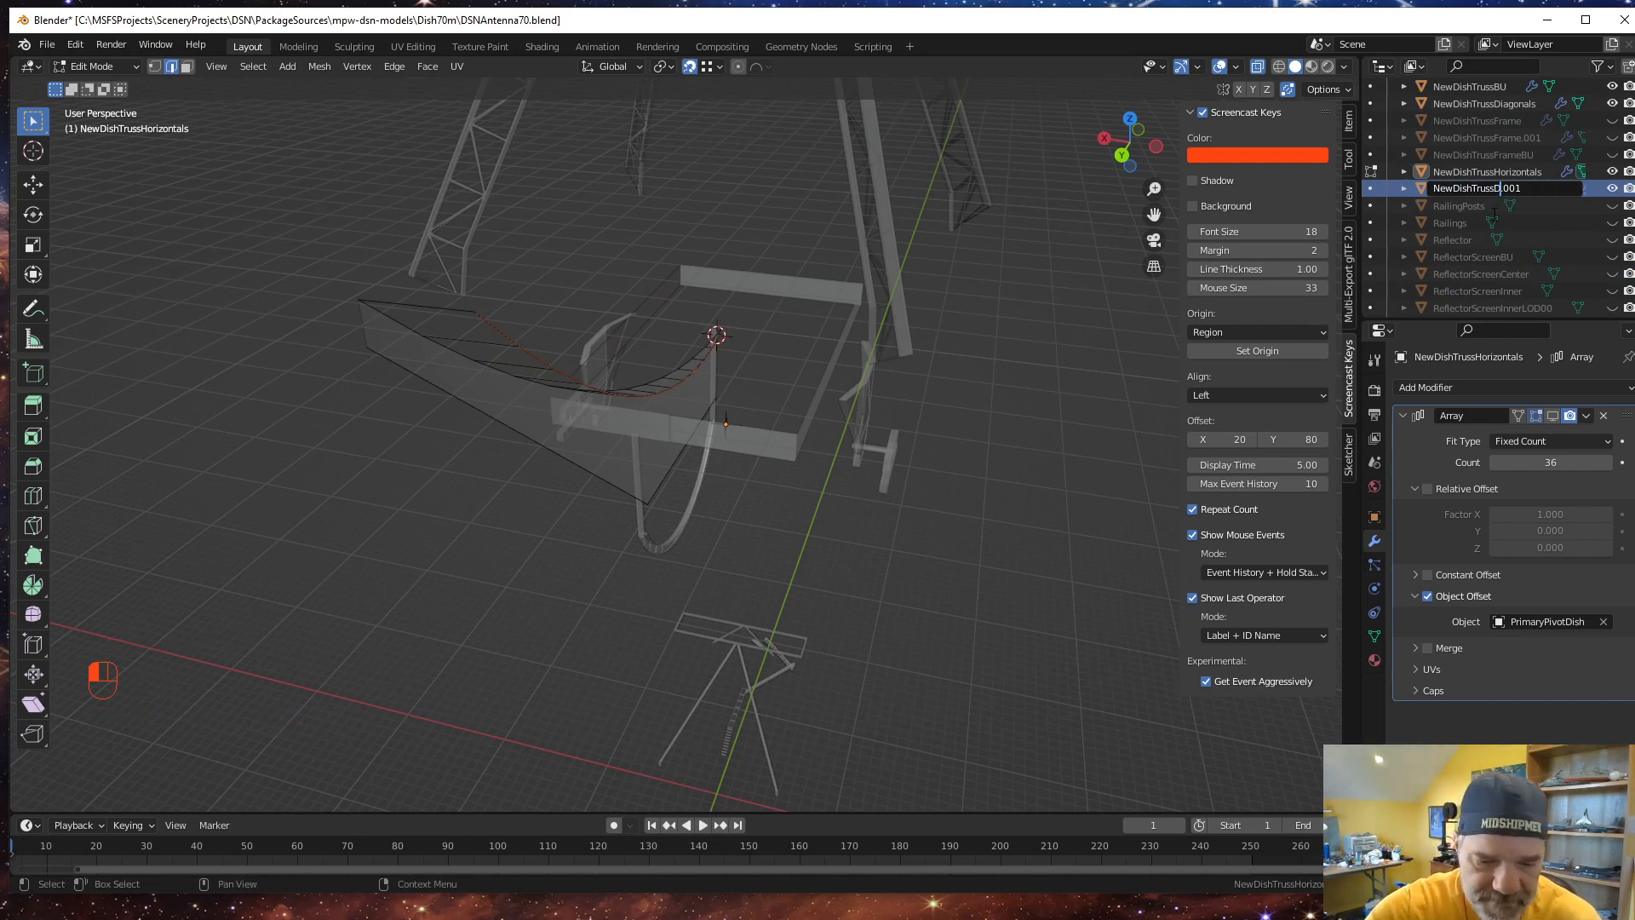
{"action": "type", "text": "onal"}
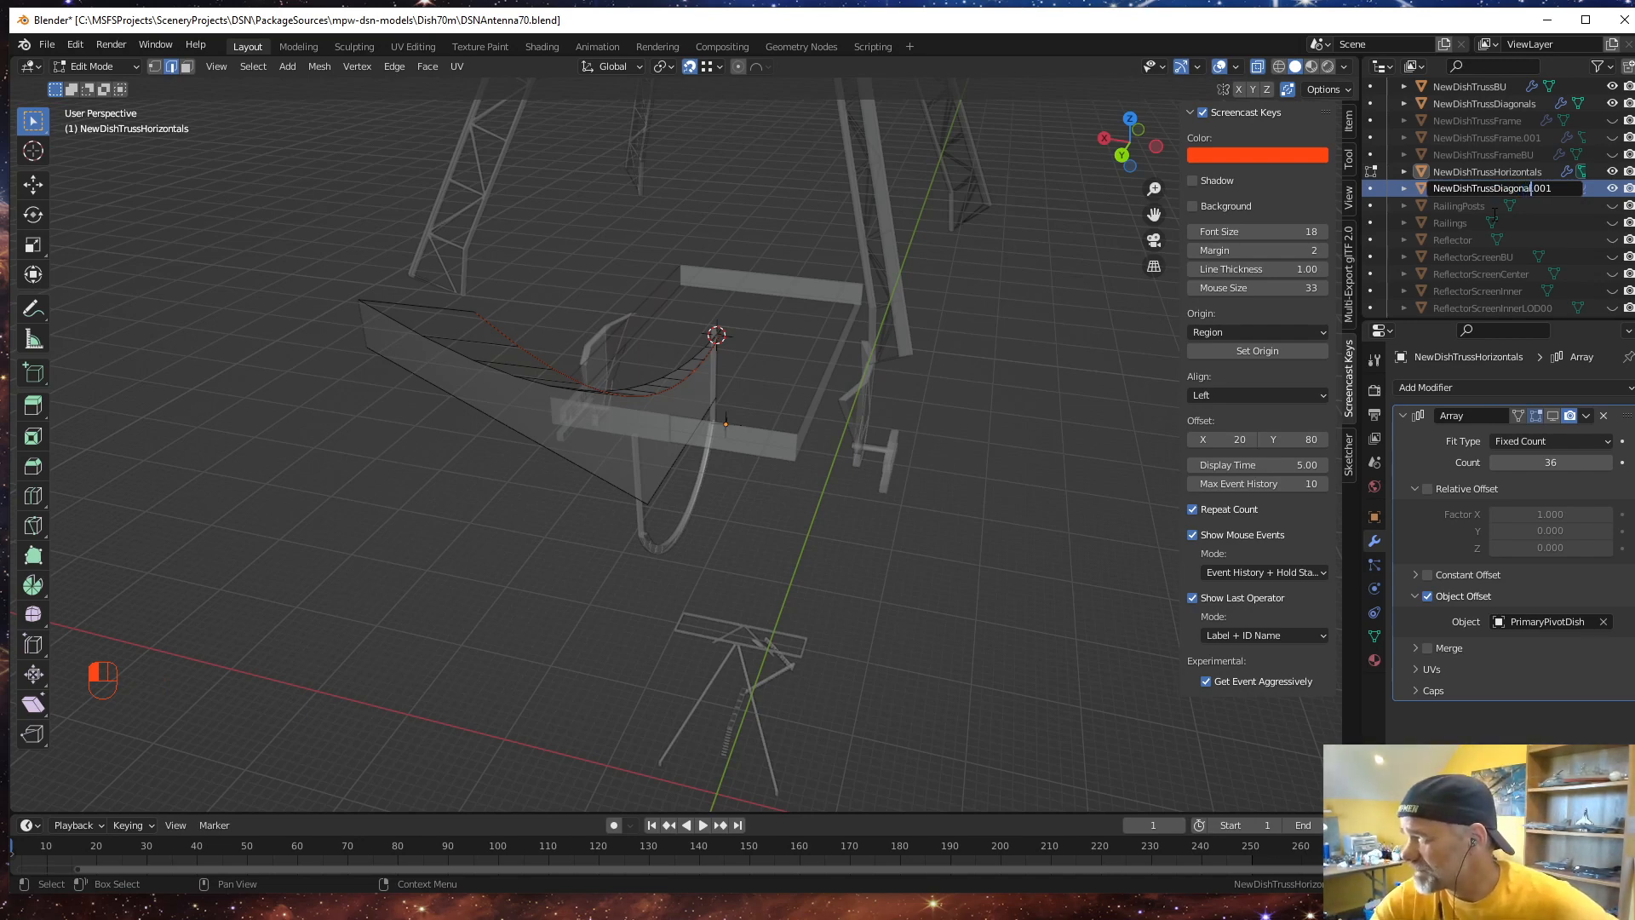
{"action": "key", "text": "Return"}
{"action": "scroll", "coordinate": [1463, 247], "scroll_direction": "up", "scroll_amount": 2}
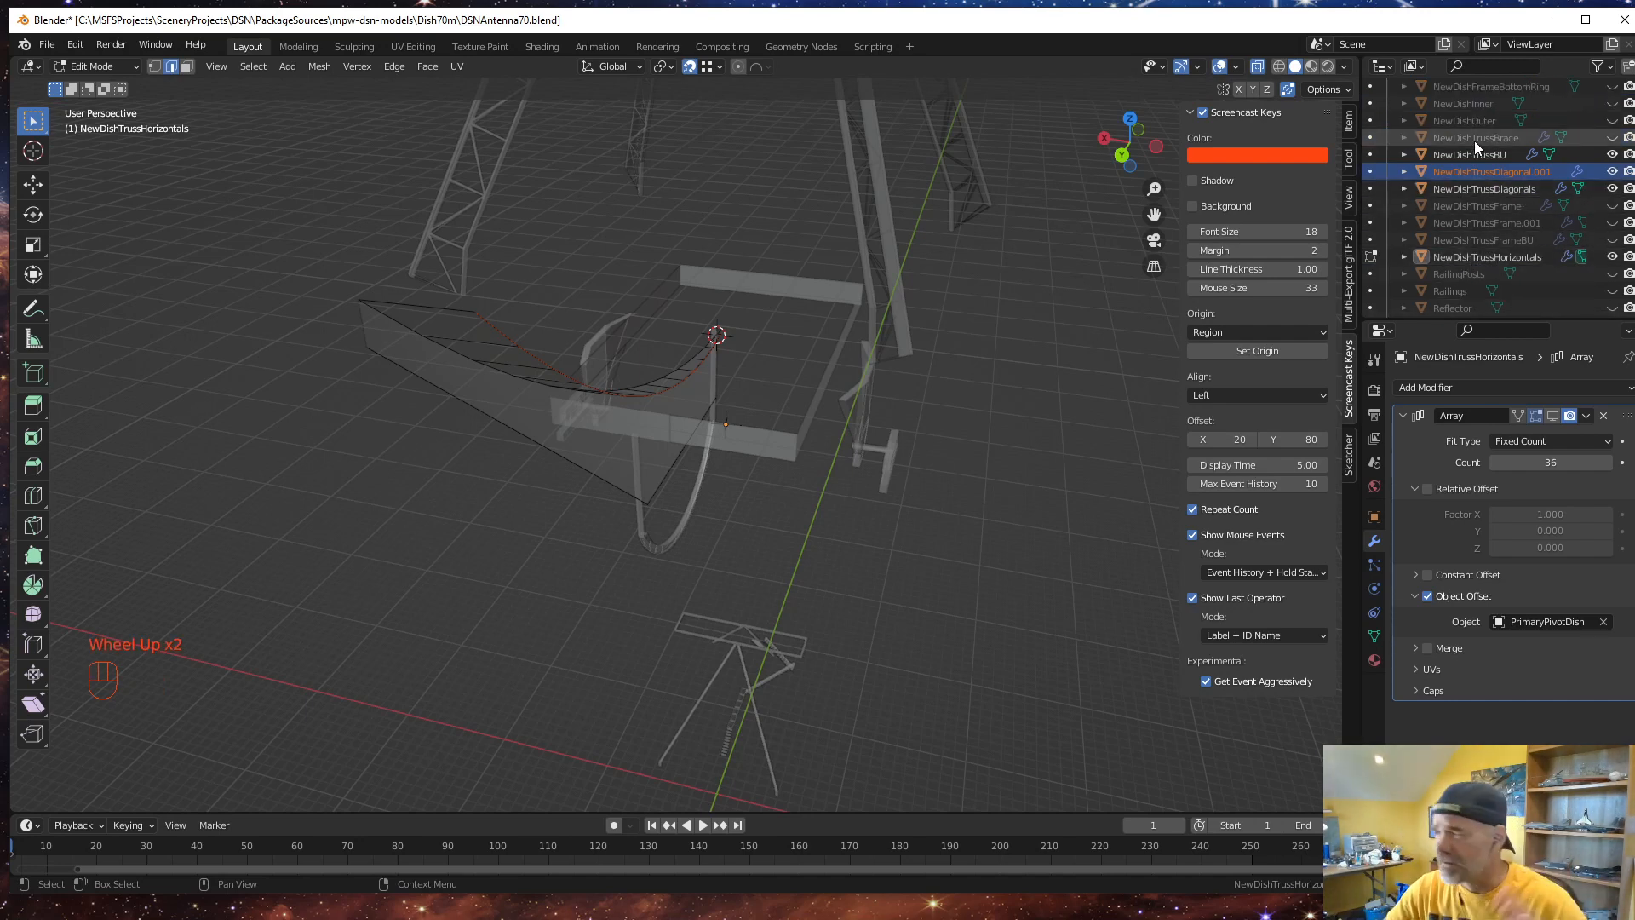
Leave Edit Mode, join NewDishTrussDiagonal.001 into NewDishTrussDiagonals and open the combined mesh in Edit Mode
{"action": "left_click", "coordinate": [1506, 175]}
{"action": "key", "text": "Tab"}
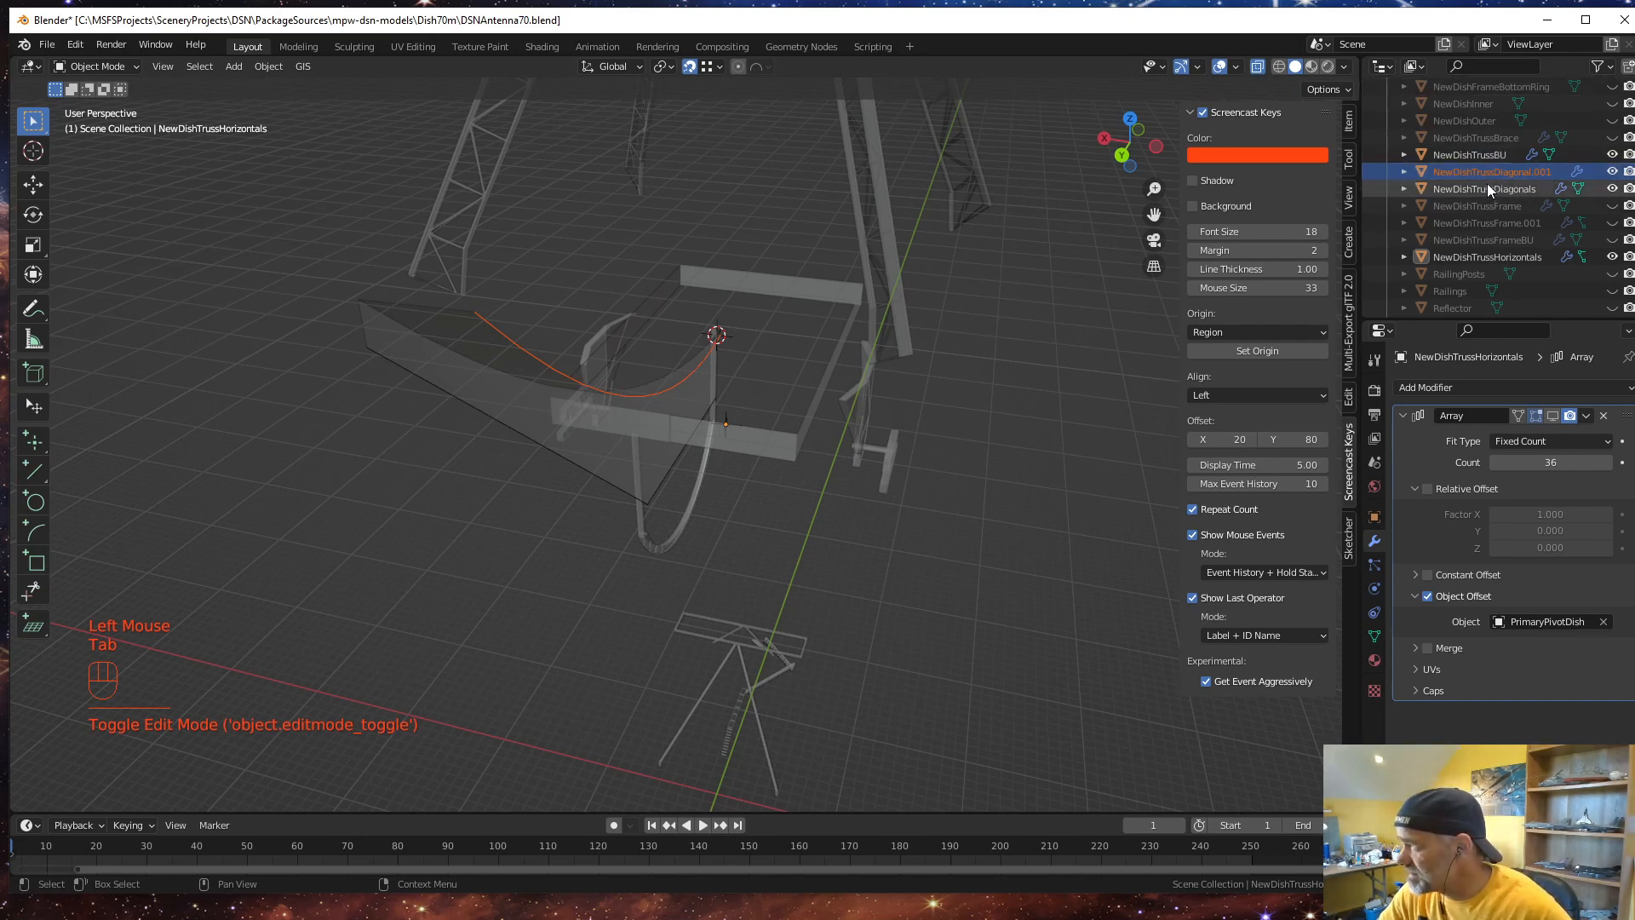
{"action": "left_click", "coordinate": [1487, 172]}
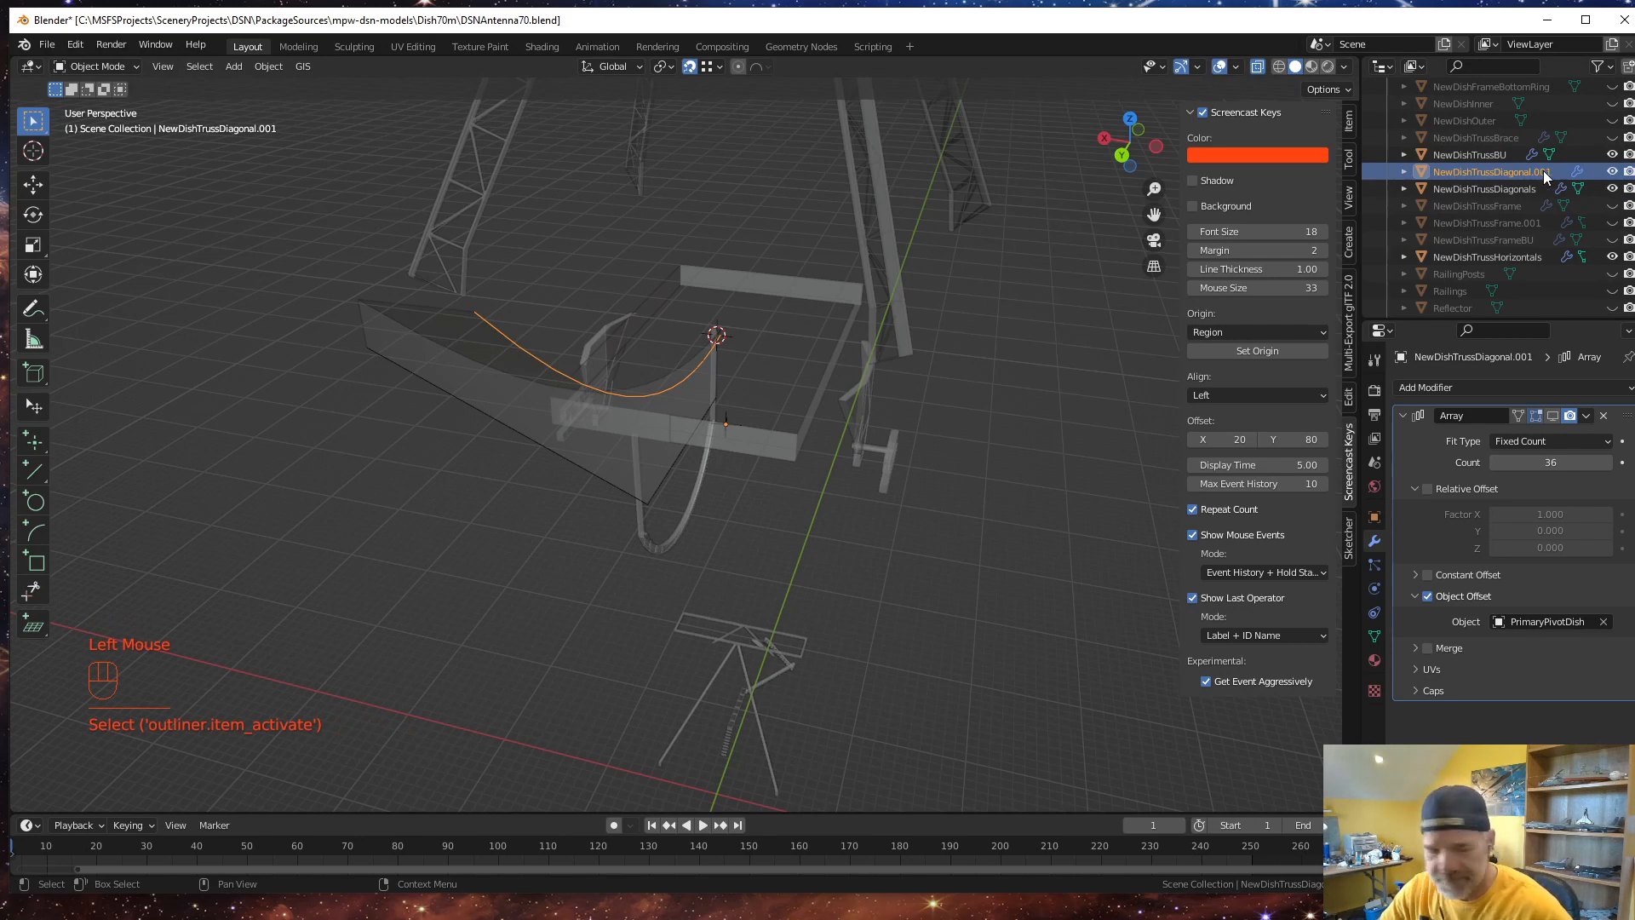
{"action": "key", "text": "ctrl"}
{"action": "left_click", "coordinate": [1504, 189], "text": "ctrl"}
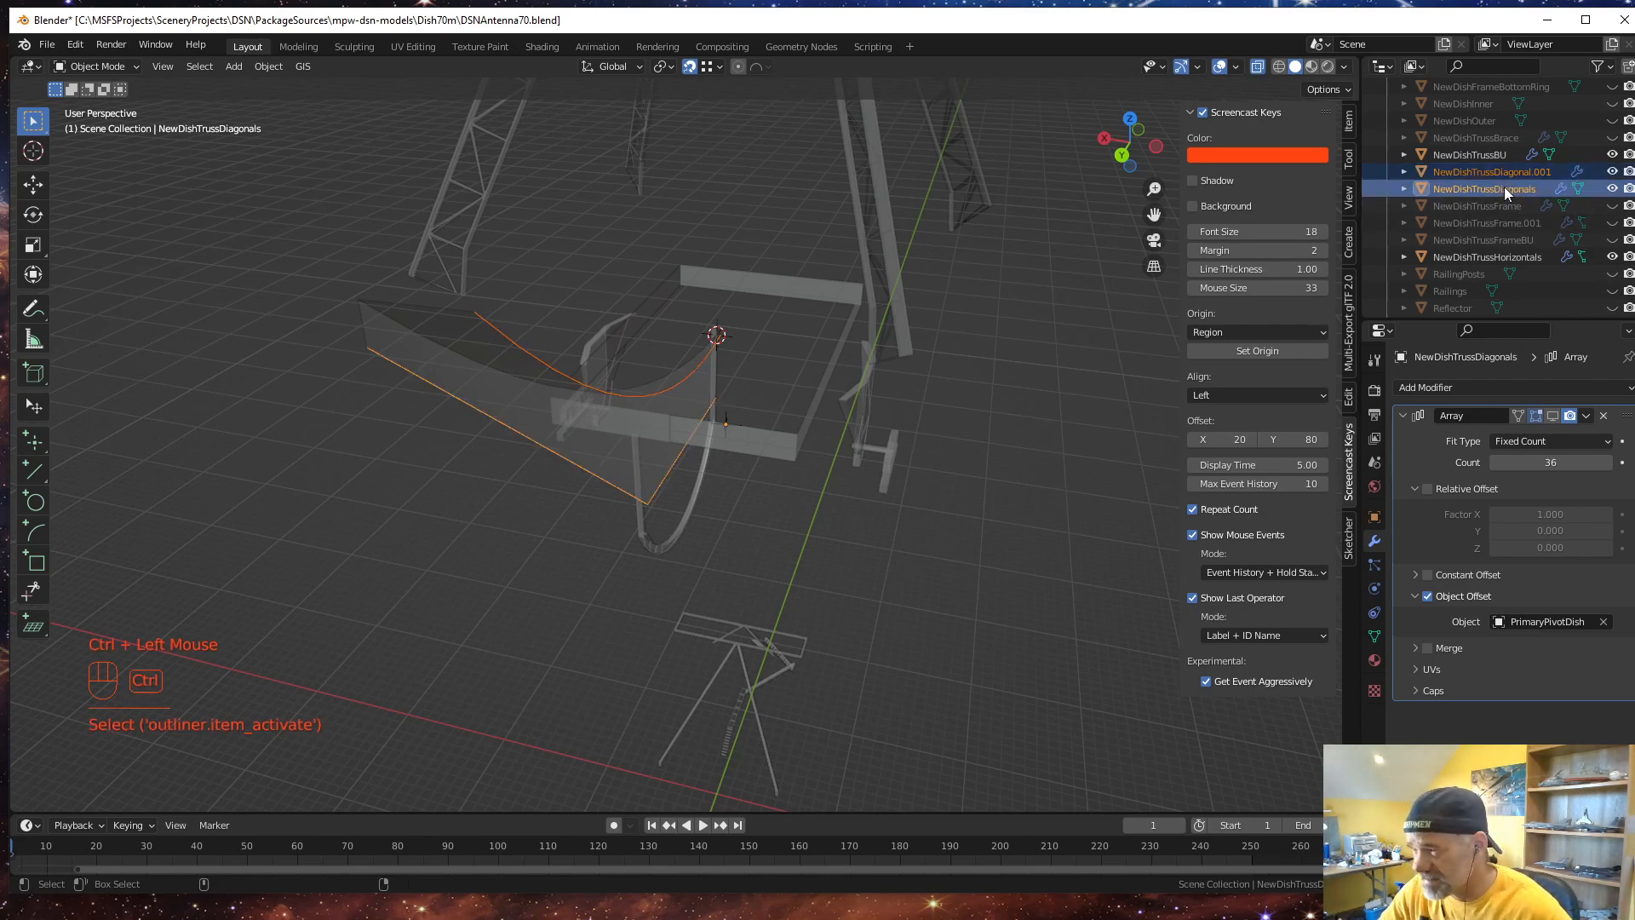
{"action": "middle_click_drag", "start_coordinate": [535, 495], "coordinate": [569, 522]}
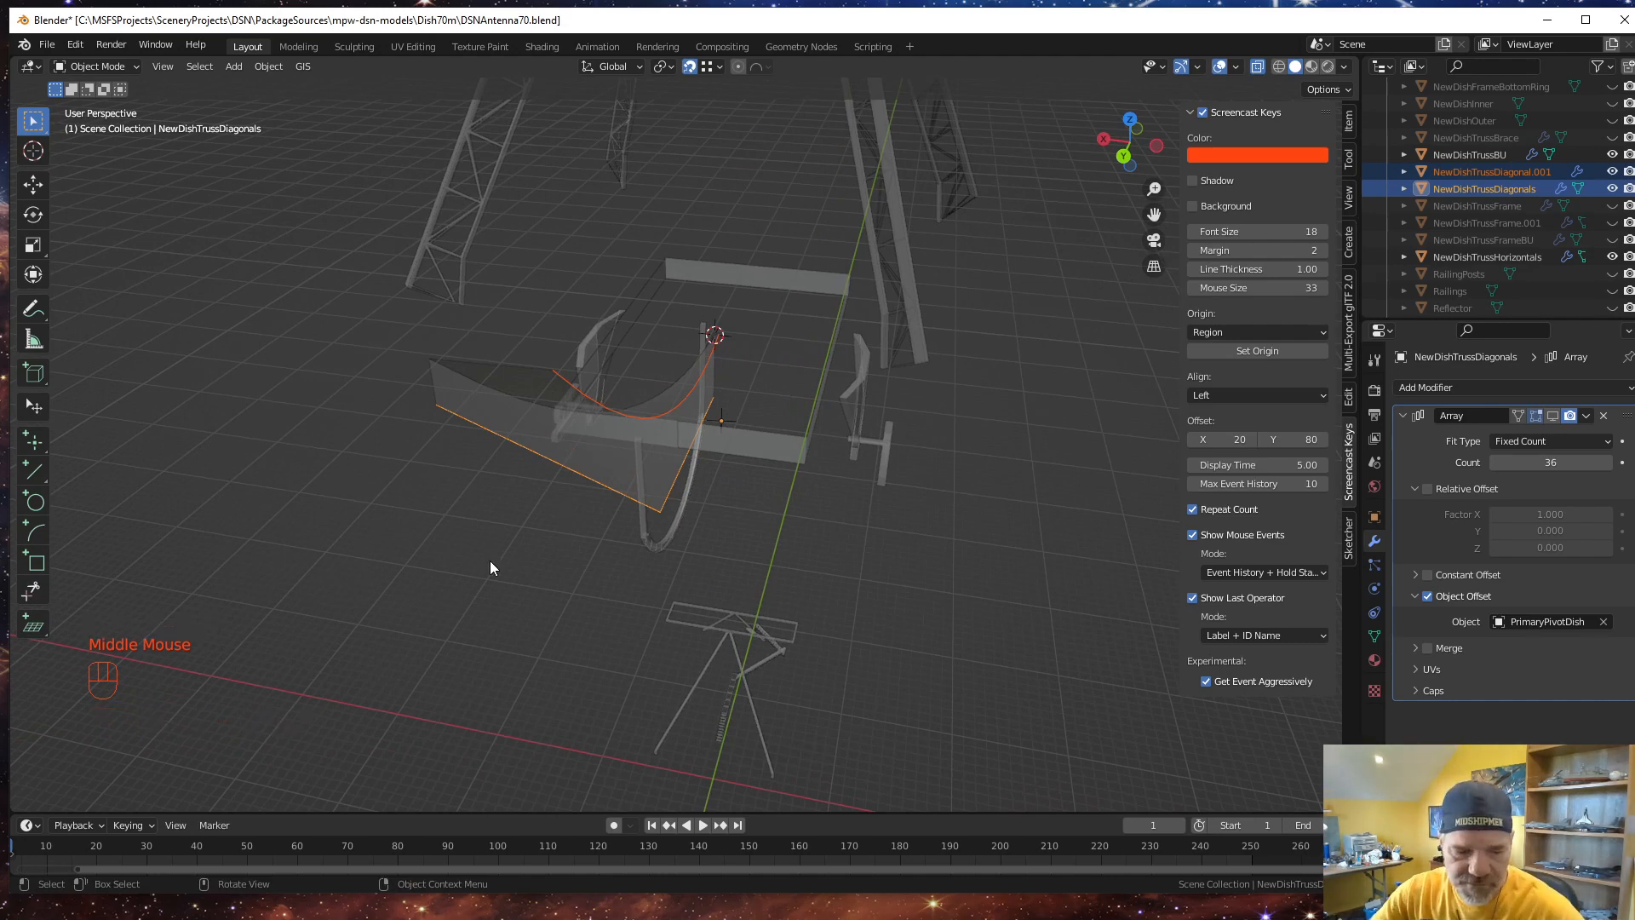
{"action": "key", "text": "ctrl+j"}
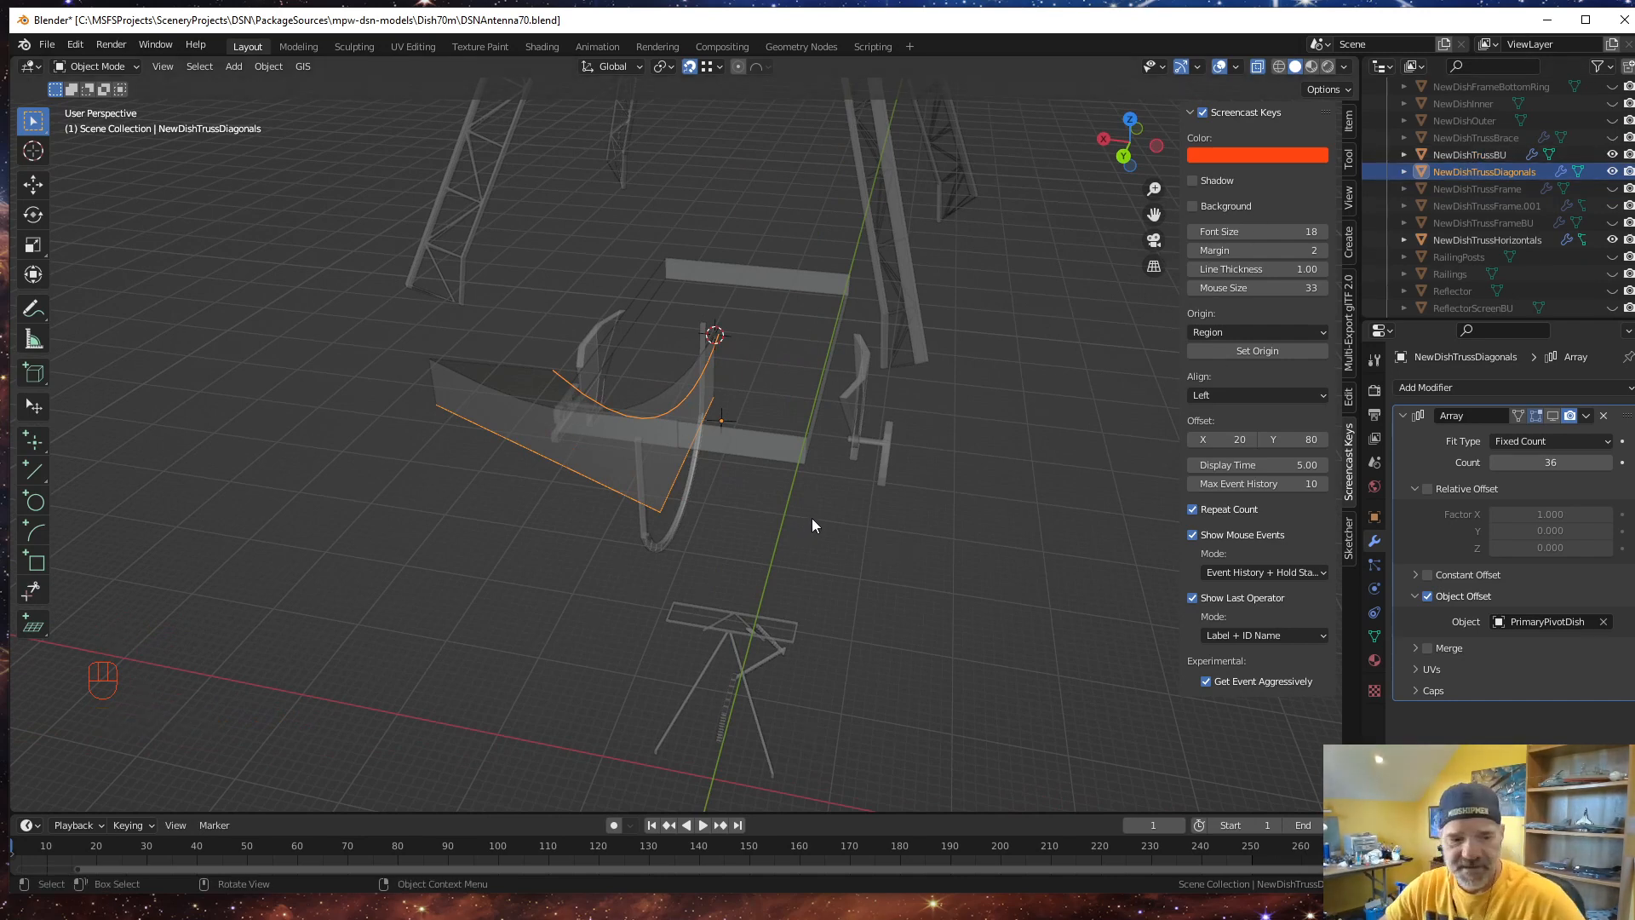
{"action": "key", "text": "Tab"}
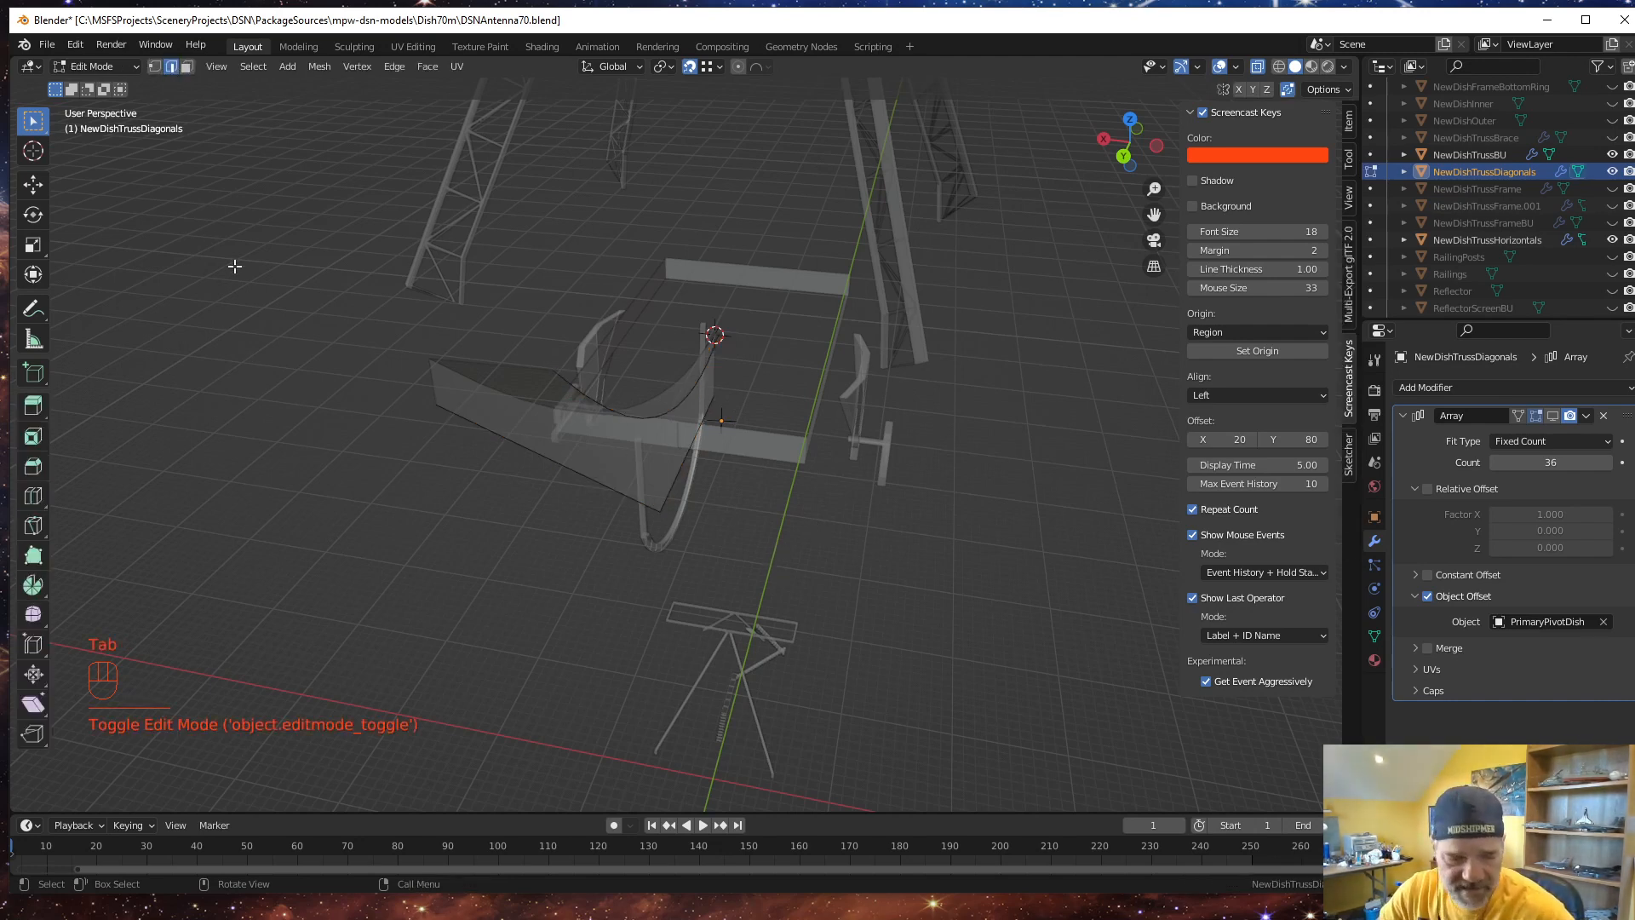
Bridge the joined-in curved edge loop to the lower edge loop of the existing strip in NewDishTrussDiagonals with Bridge Edge Loops
{"action": "key", "text": "alt"}
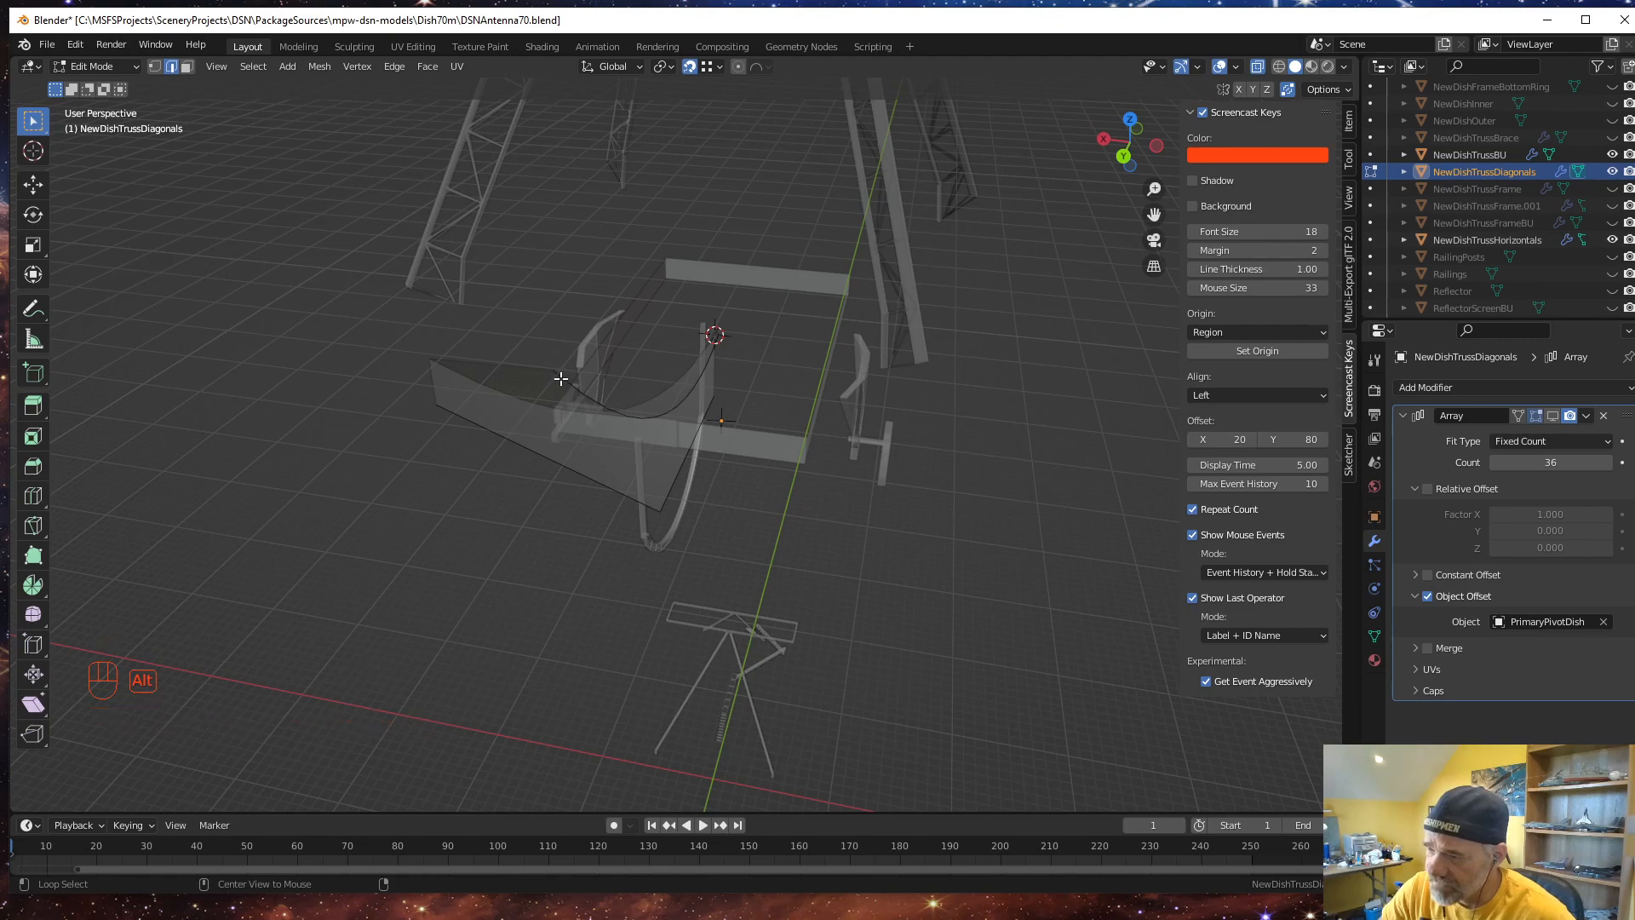
{"action": "left_click", "coordinate": [561, 378], "text": "alt"}
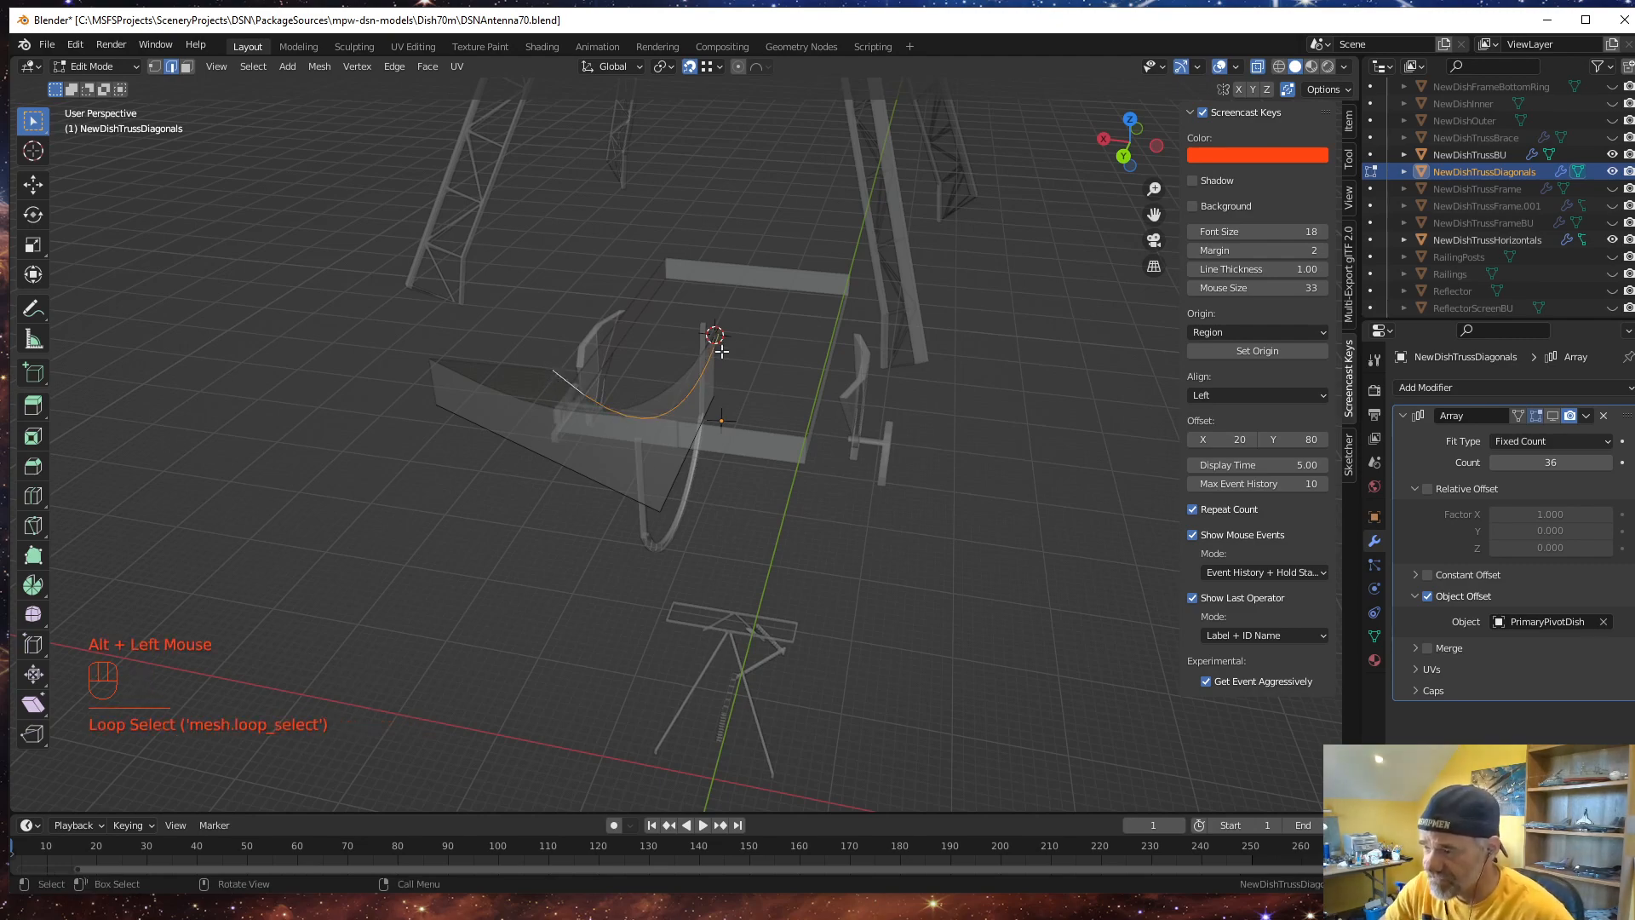
{"action": "middle_click_drag", "start_coordinate": [721, 351], "coordinate": [598, 550]}
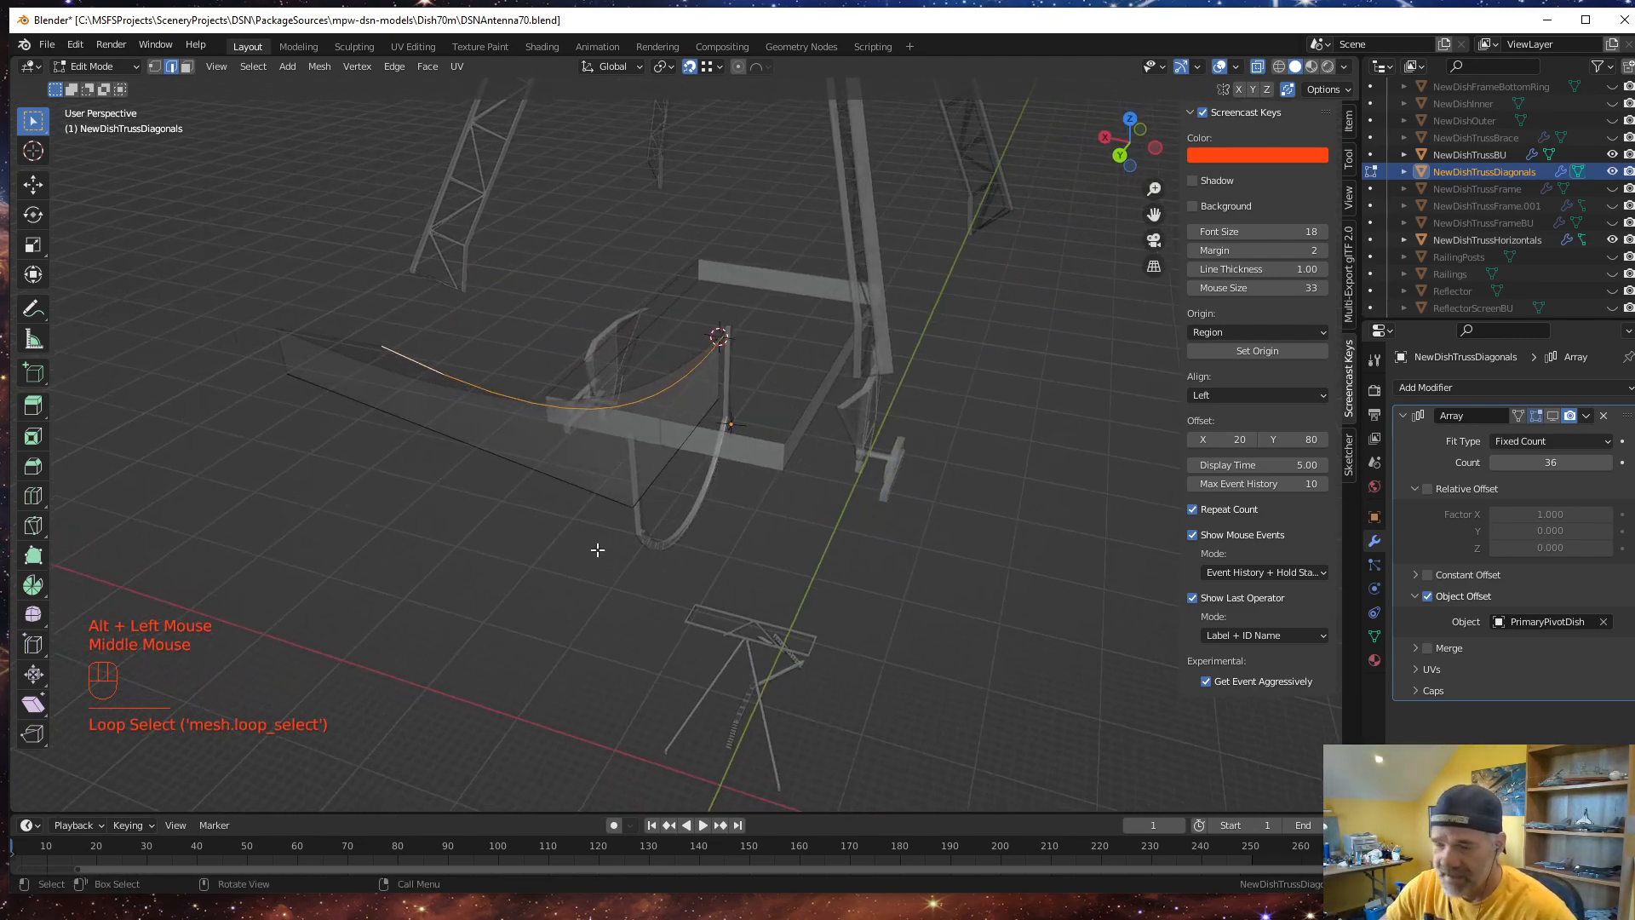
{"action": "key", "text": "shift+alt"}
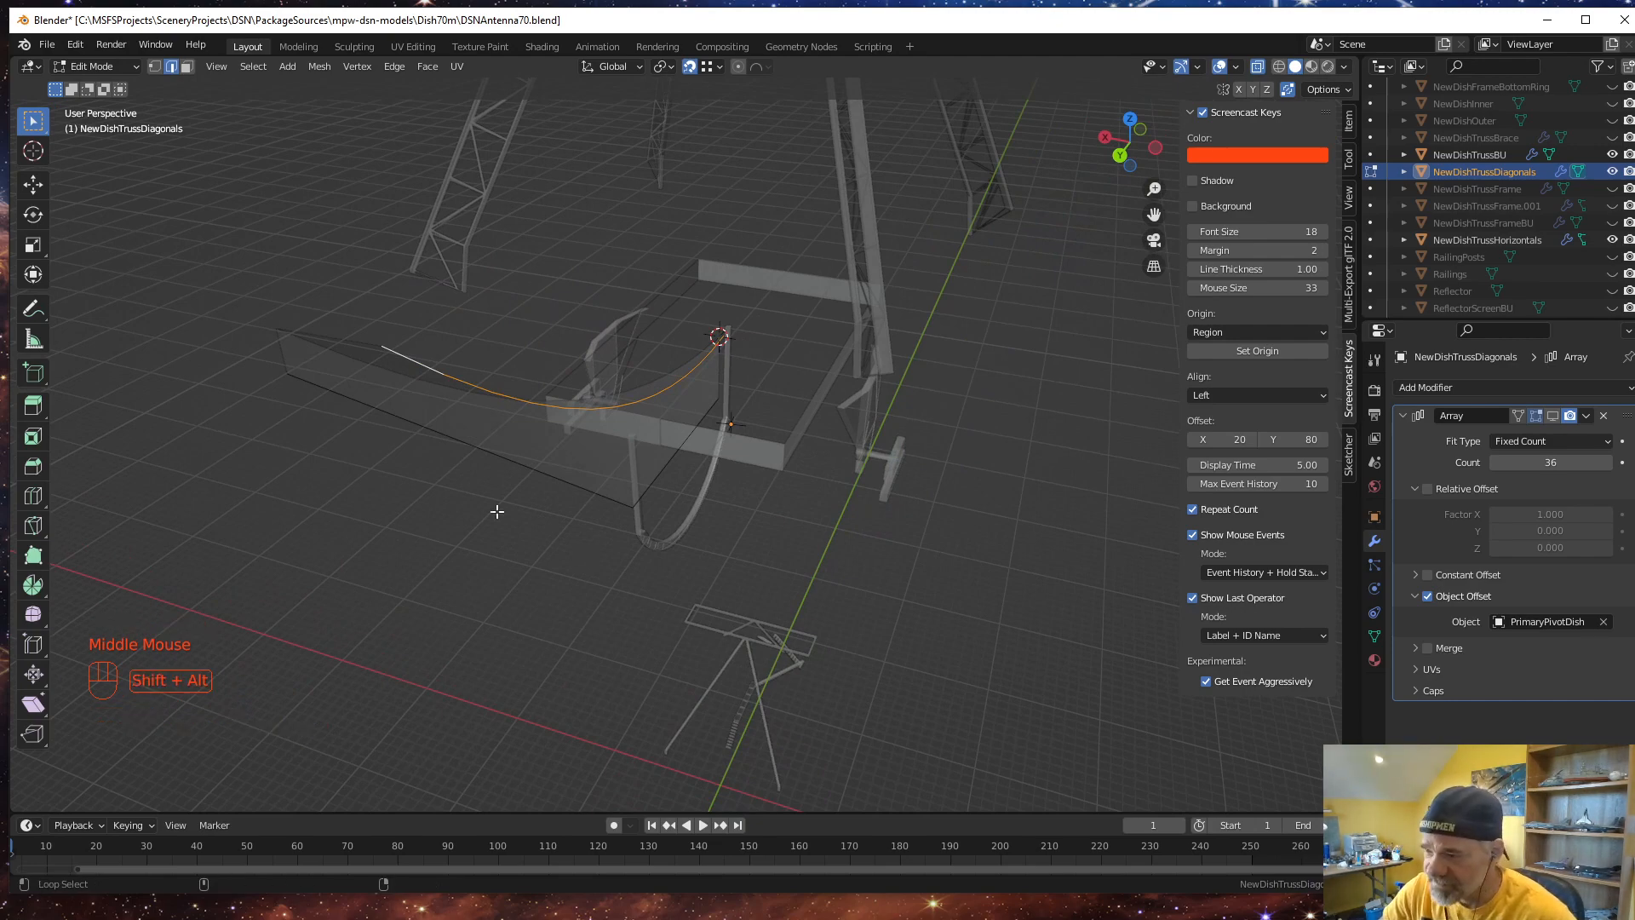
{"action": "left_click", "coordinate": [299, 380], "text": "alt+shift"}
{"action": "middle_click_drag", "start_coordinate": [486, 577], "coordinate": [511, 571]}
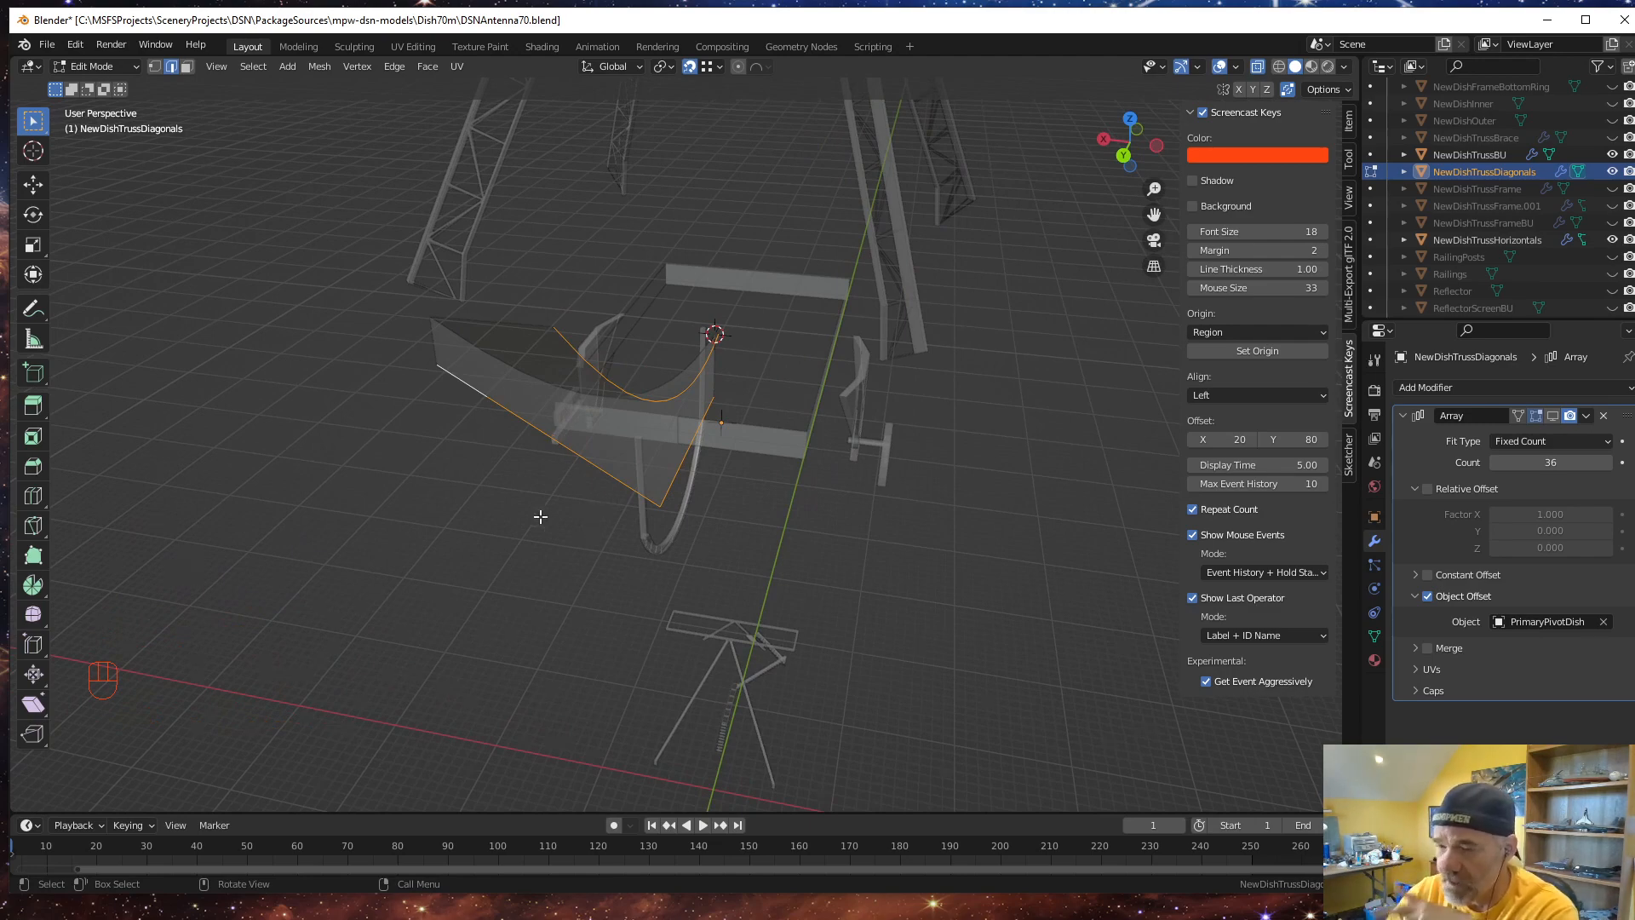
{"action": "right_click", "coordinate": [361, 438]}
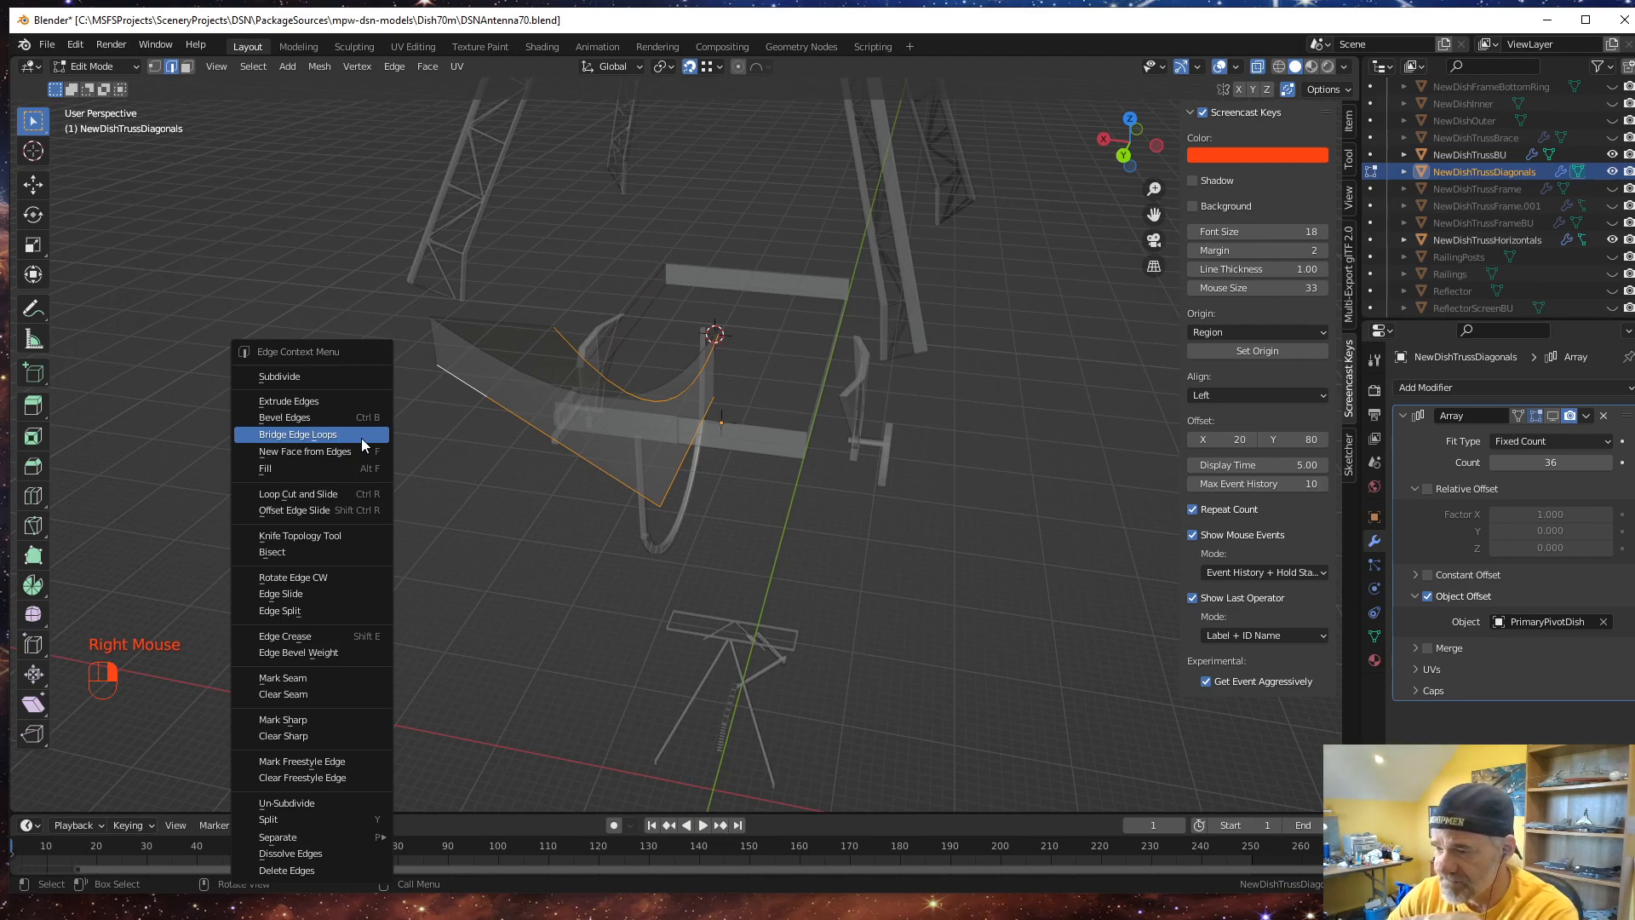
{"action": "left_click", "coordinate": [361, 438]}
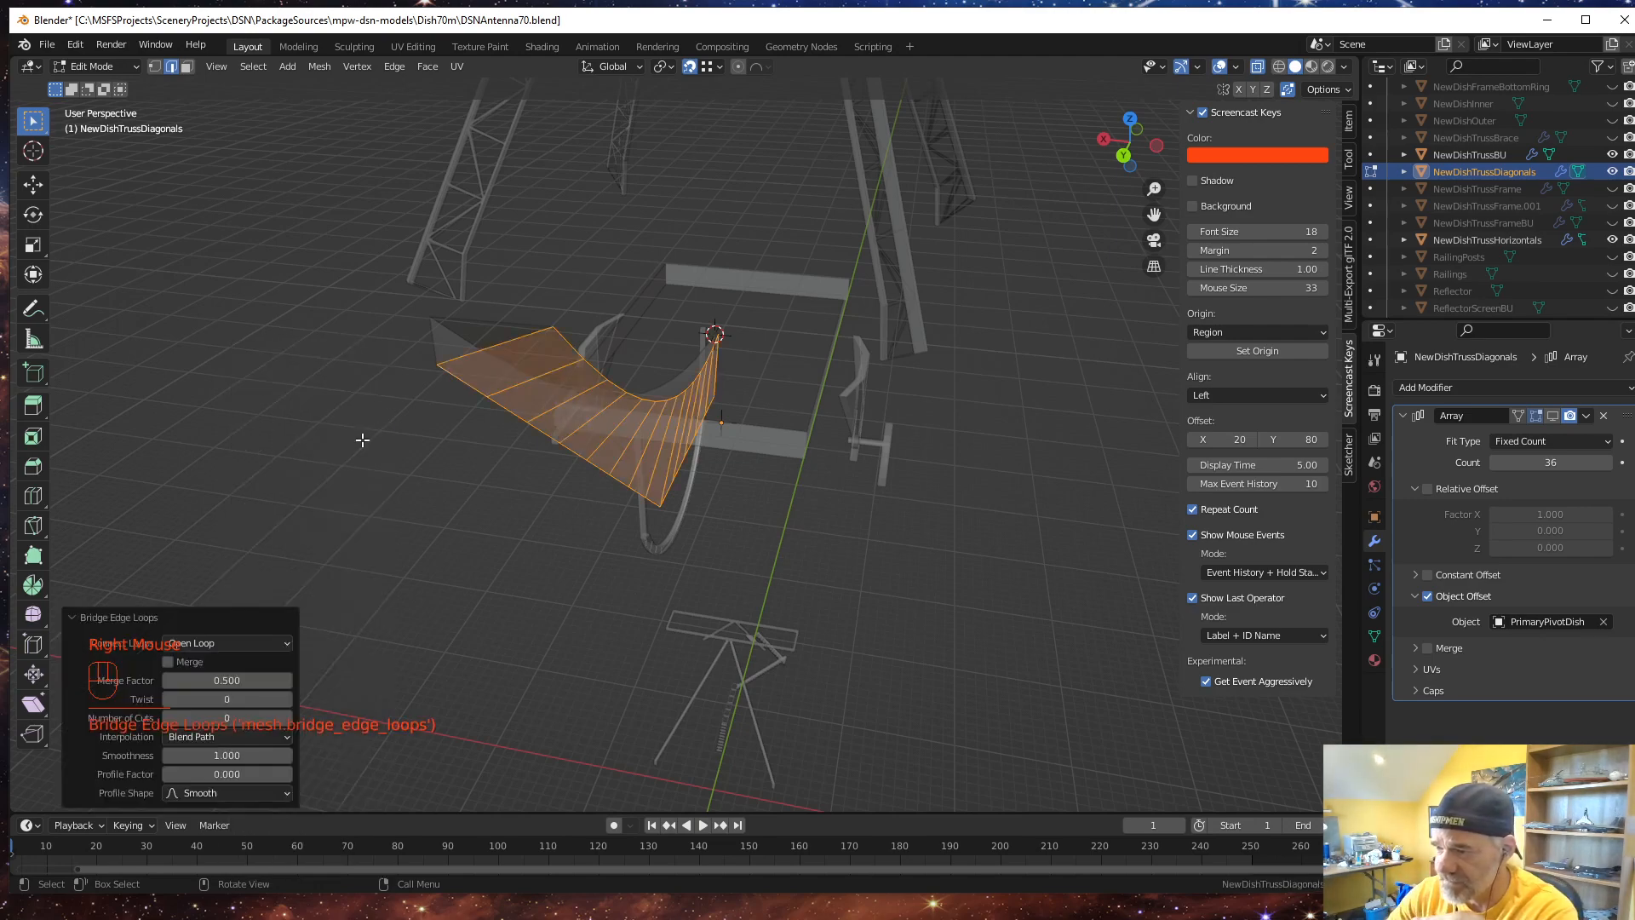
{"action": "mouse_move", "coordinate": [584, 622]}
{"action": "middle_mouse_down"}
{"action": "mouse_move", "coordinate": [511, 613]}
{"action": "mouse_move", "coordinate": [321, 657]}
{"action": "mouse_move", "coordinate": [335, 596]}
{"action": "mouse_move", "coordinate": [247, 597]}
{"action": "mouse_move", "coordinate": [533, 631]}
{"action": "mouse_move", "coordinate": [587, 621]}
{"action": "mouse_move", "coordinate": [591, 634]}
{"action": "middle_mouse_up"}
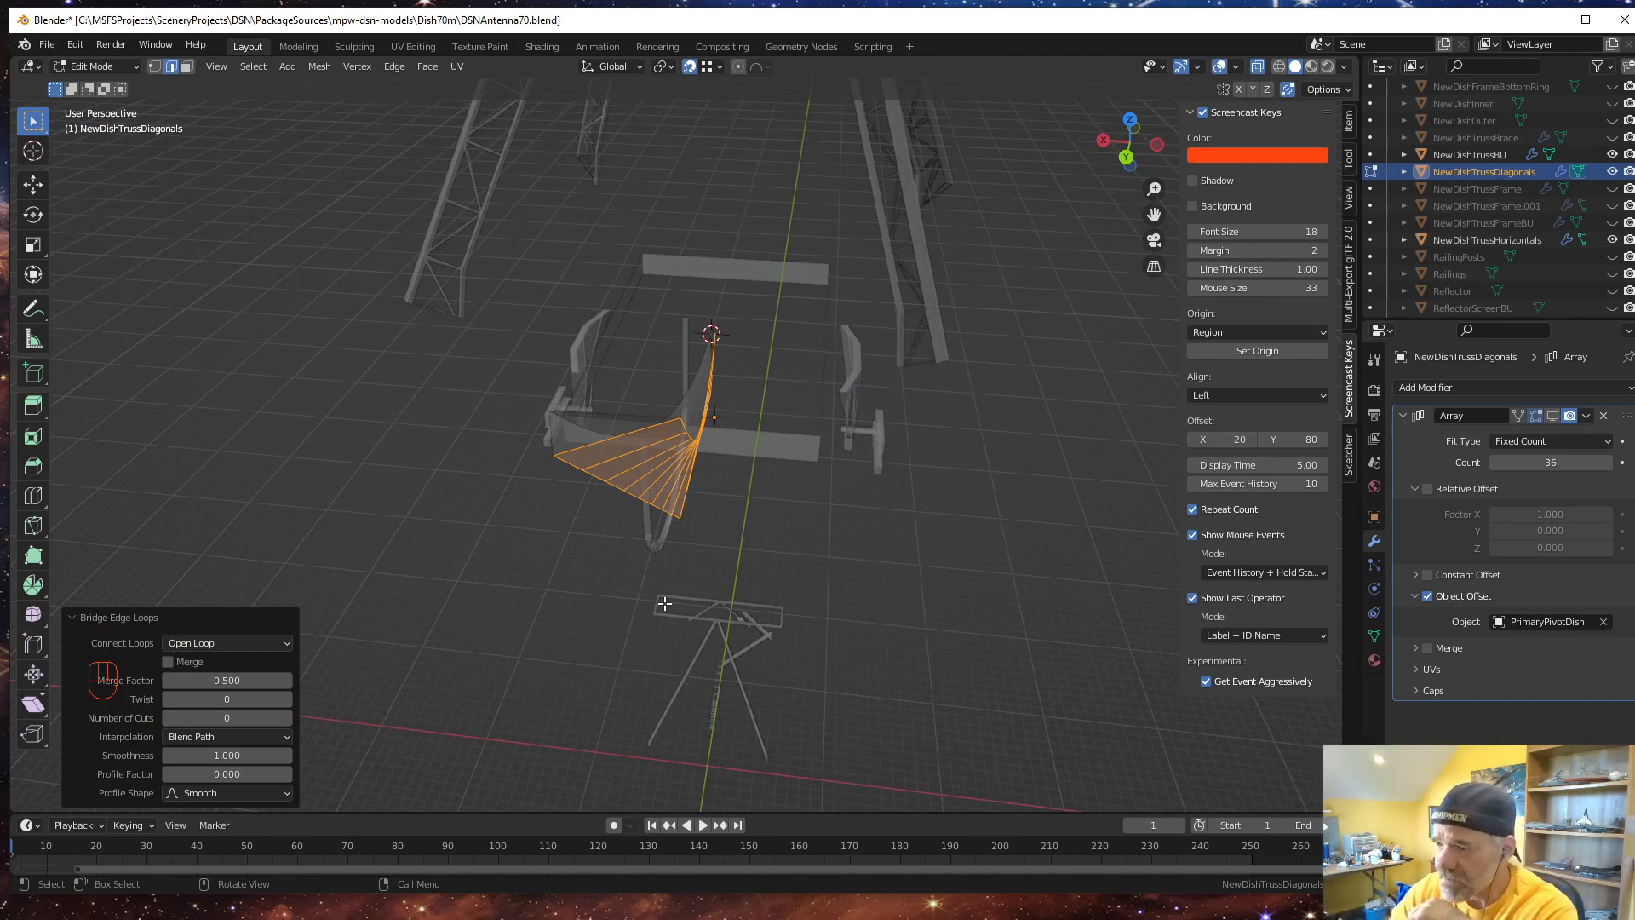
{"action": "middle_click_drag", "start_coordinate": [574, 603], "coordinate": [566, 596]}
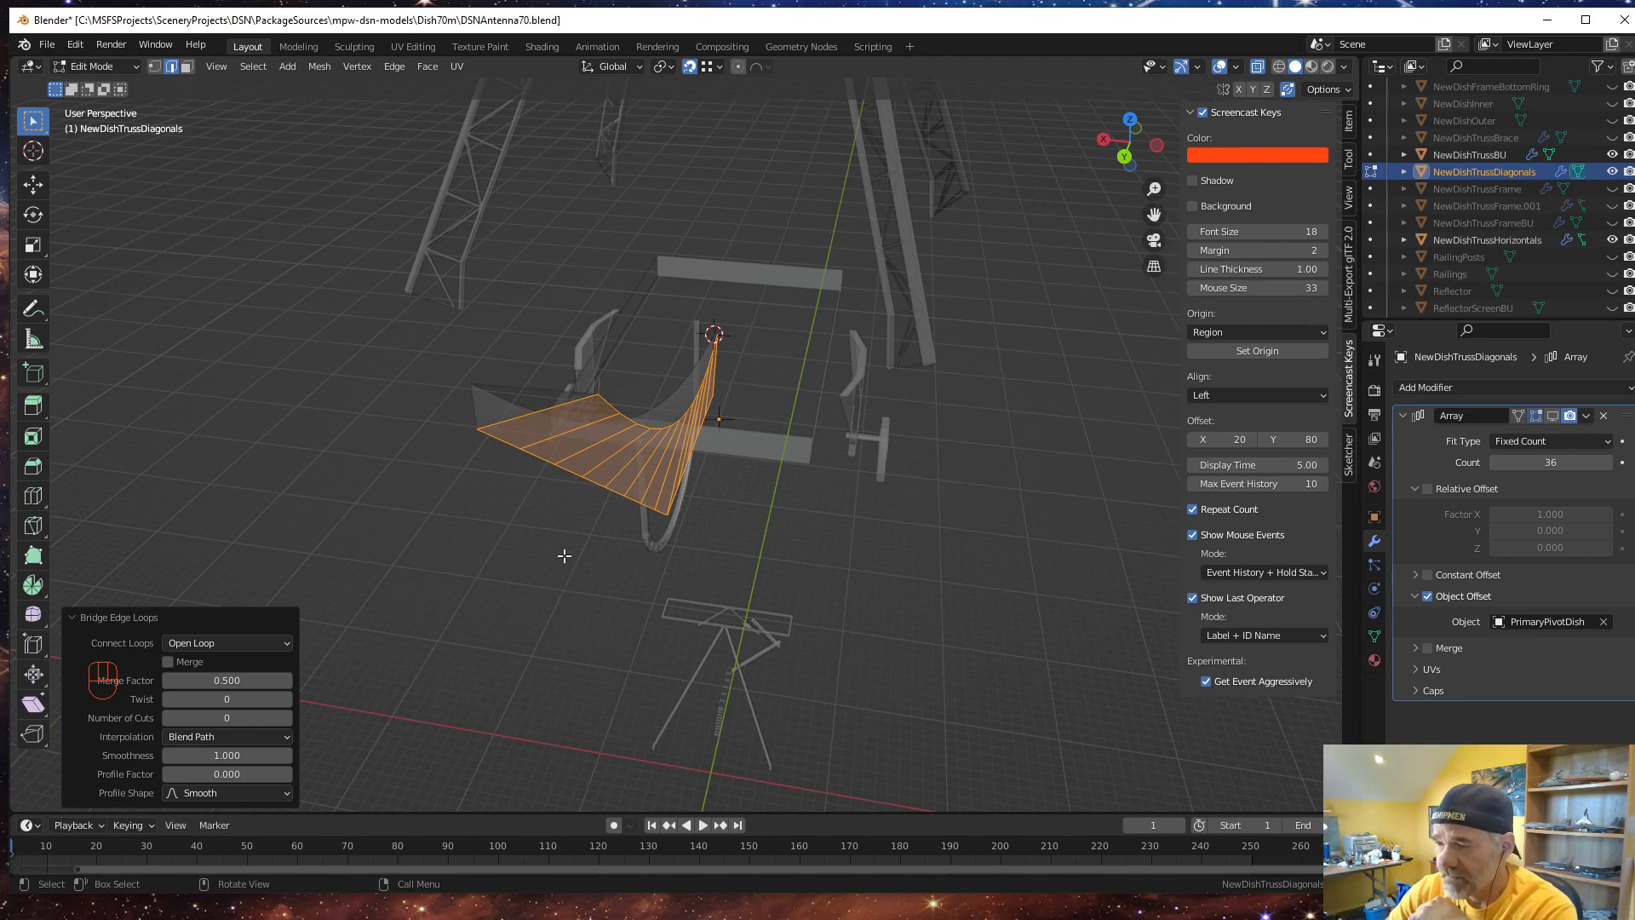
{"action": "middle_click_drag", "start_coordinate": [562, 554], "coordinate": [426, 391]}
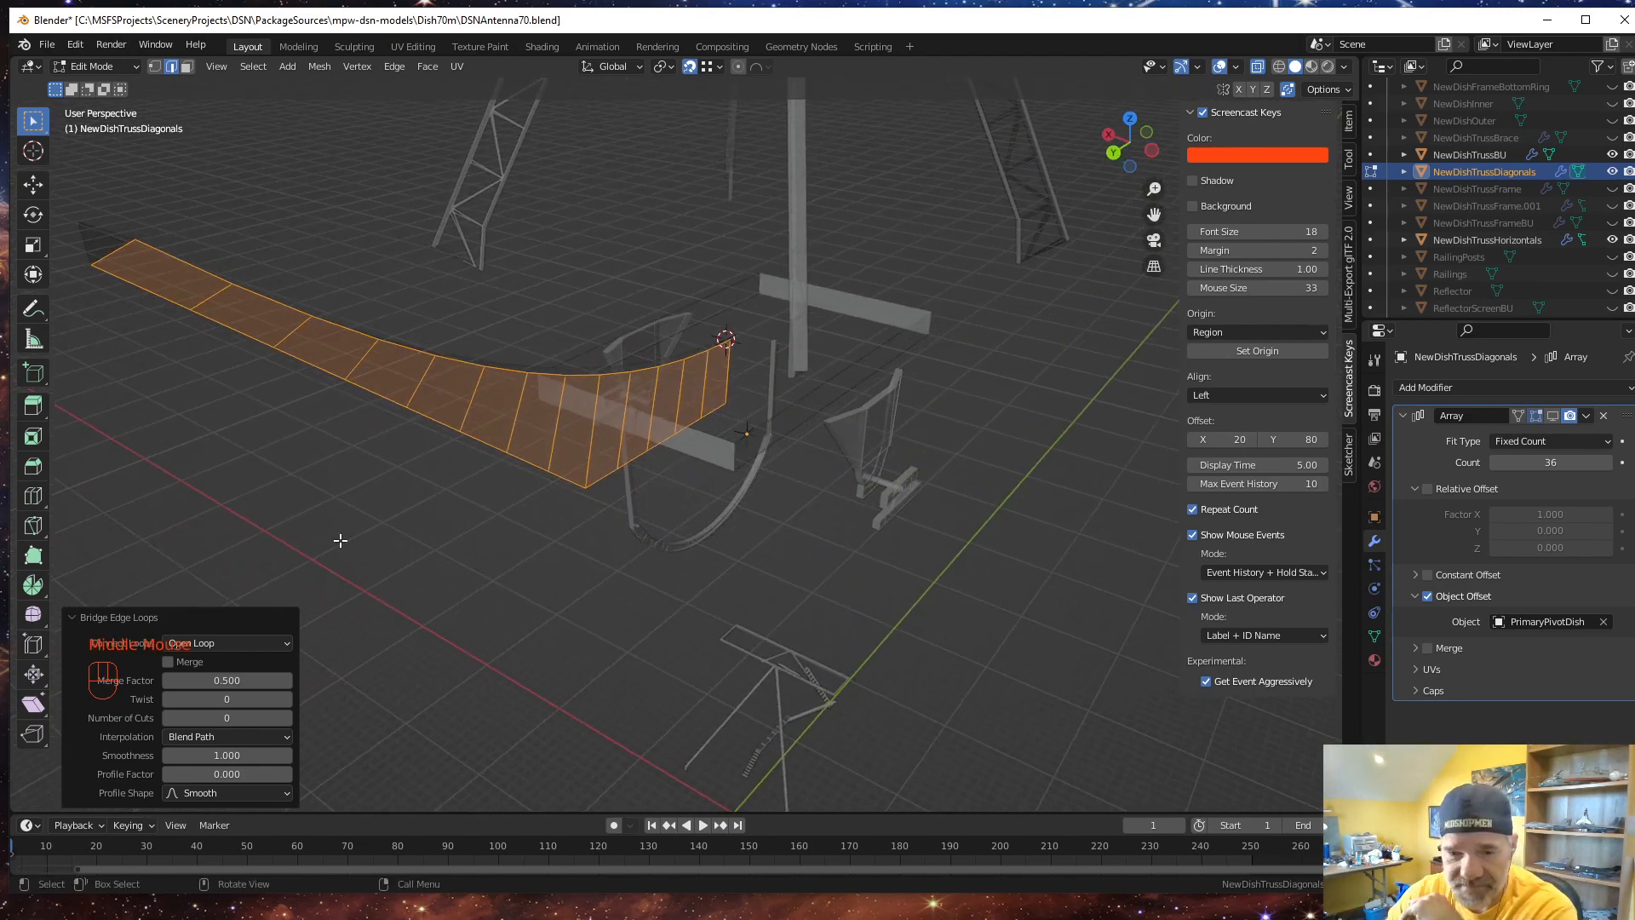
{"action": "middle_click_drag", "start_coordinate": [359, 554], "coordinate": [390, 557]}
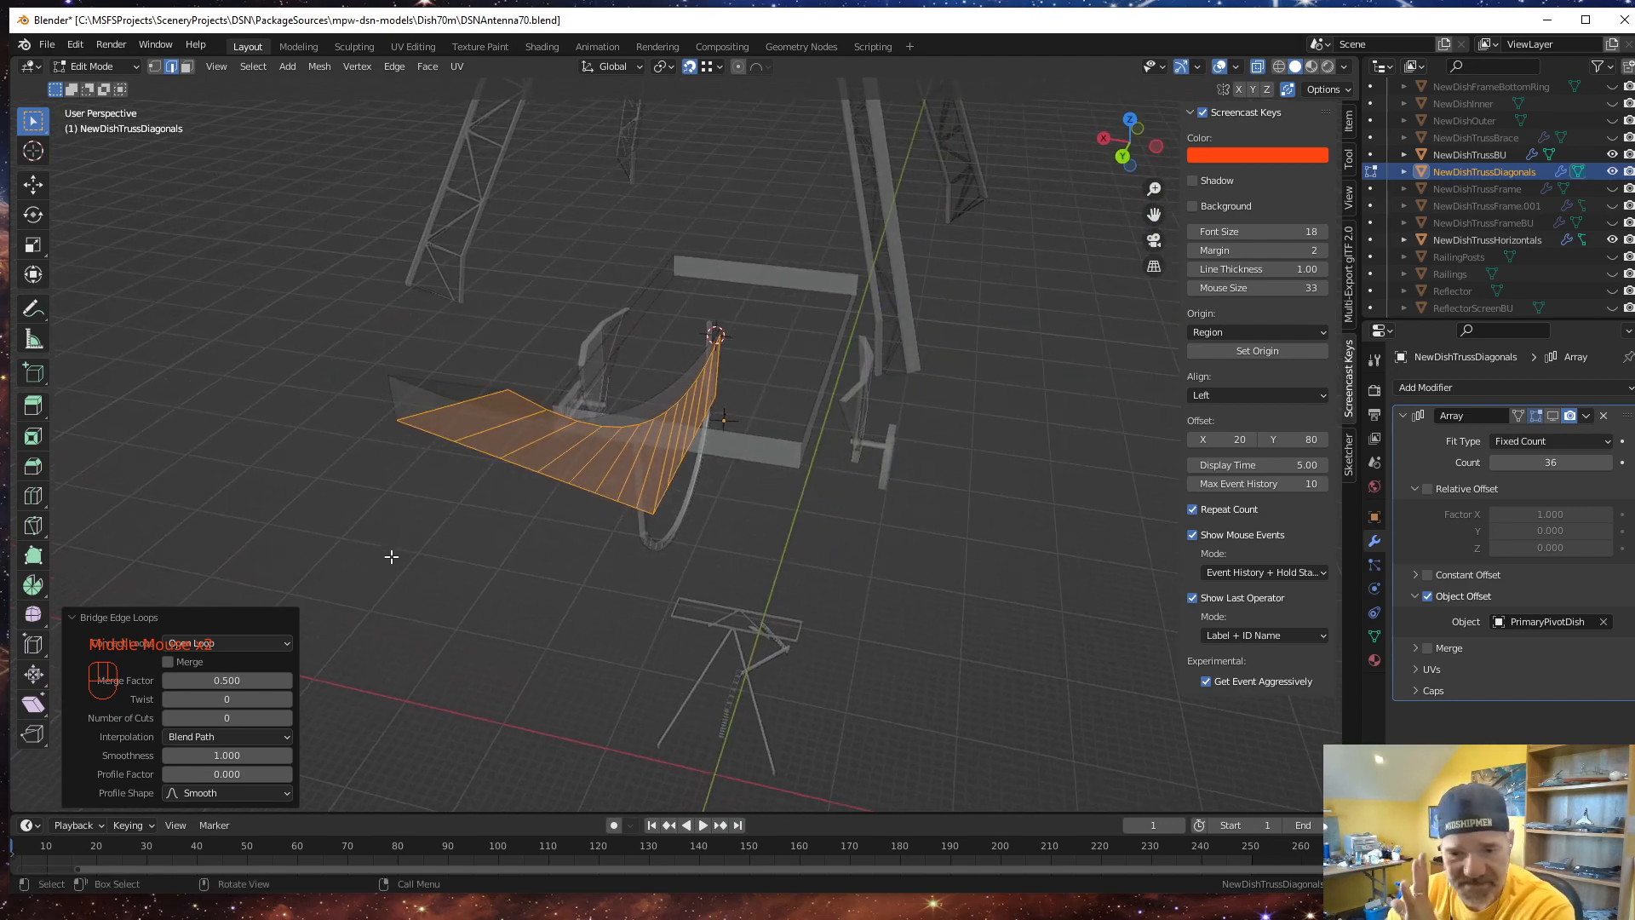